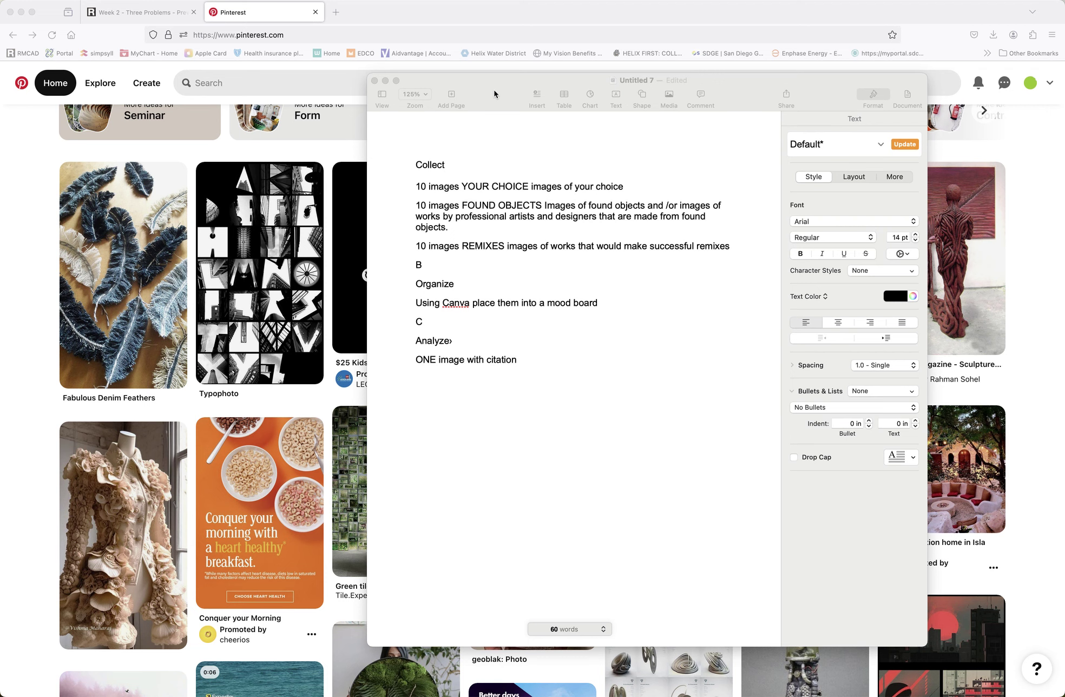
# Reposition the notes window and highlight the YOUR CHOICE, FOUND OBJECTS and REMIXES categories
pyautogui.moveTo(492, 92); pyautogui.dragTo(479, 91)
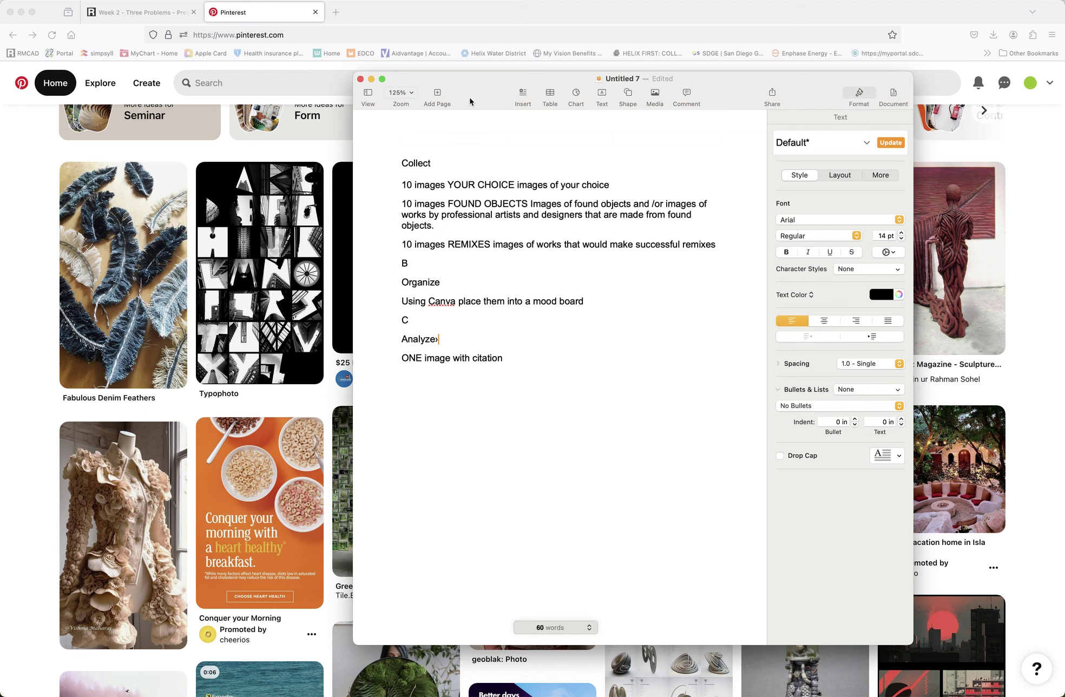
pyautogui.moveTo(473, 96); pyautogui.dragTo(463, 89)
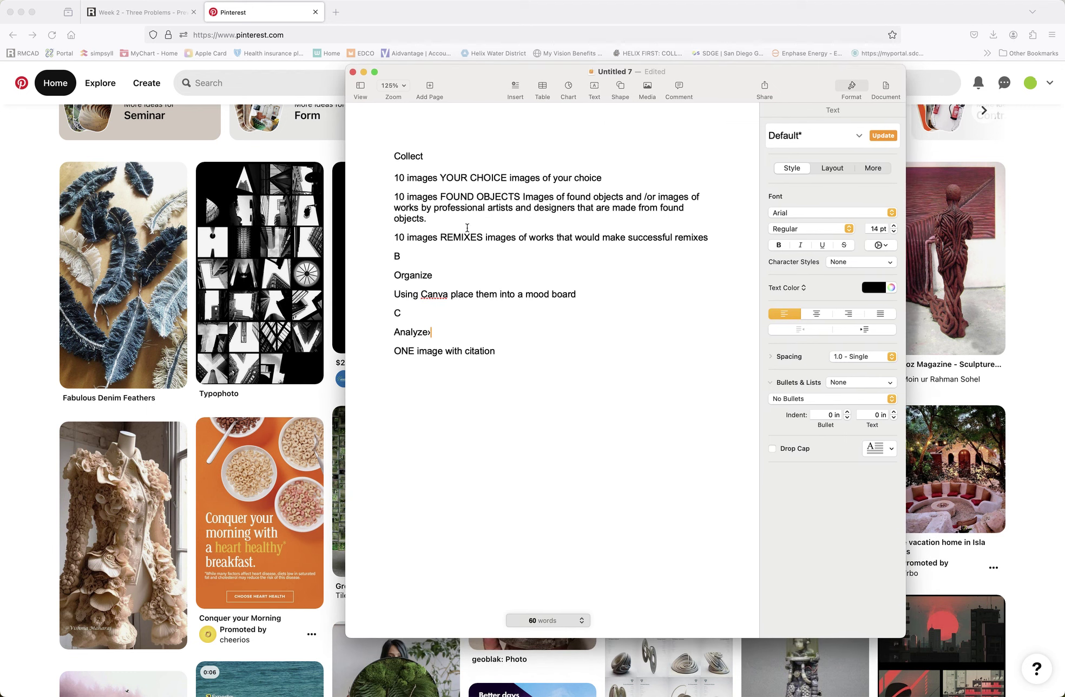
pyautogui.moveTo(439, 197); pyautogui.dragTo(521, 197)
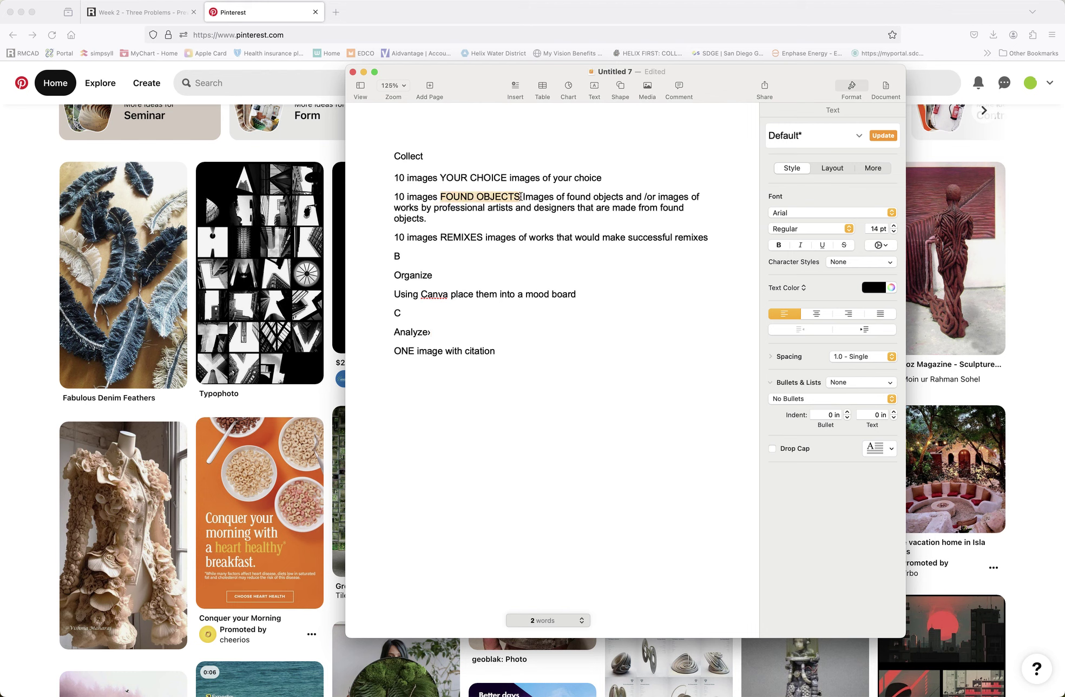
pyautogui.click(475, 196)
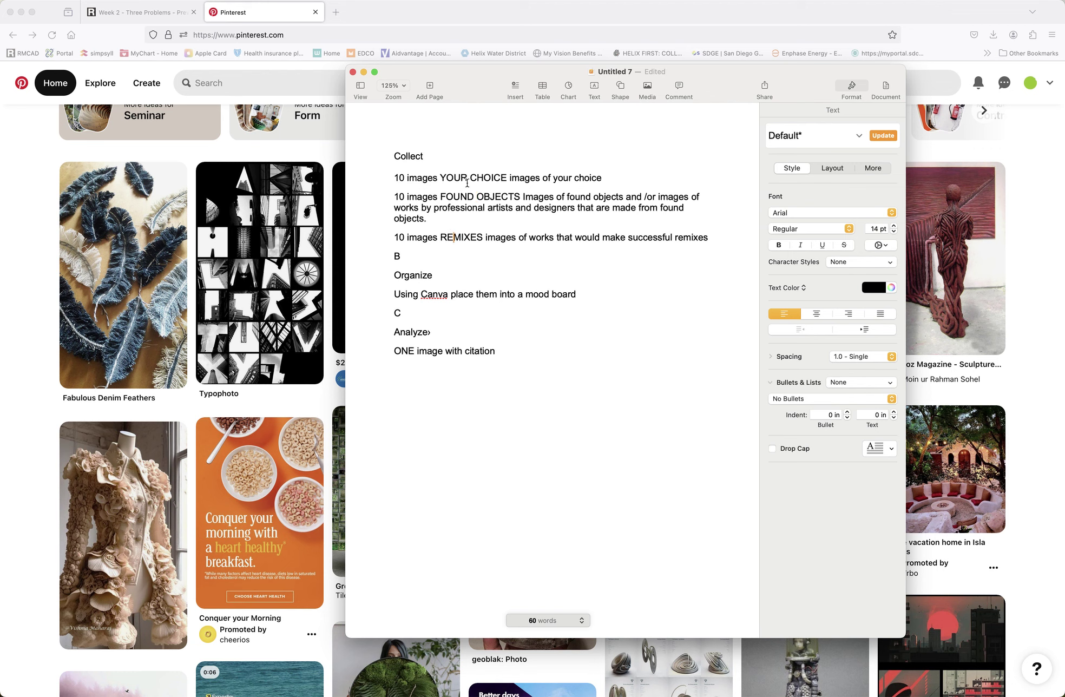
pyautogui.moveTo(453, 179); pyautogui.dragTo(483, 181)
pyautogui.click(484, 175)
pyautogui.moveTo(441, 197); pyautogui.dragTo(501, 195)
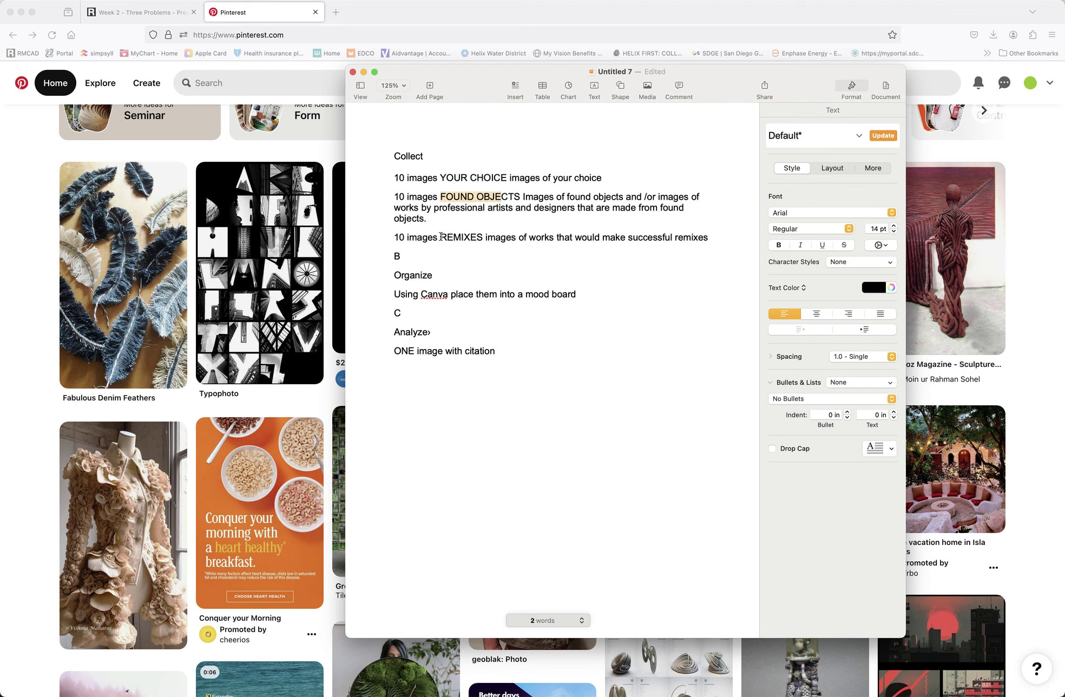
pyautogui.moveTo(441, 237); pyautogui.dragTo(489, 236)
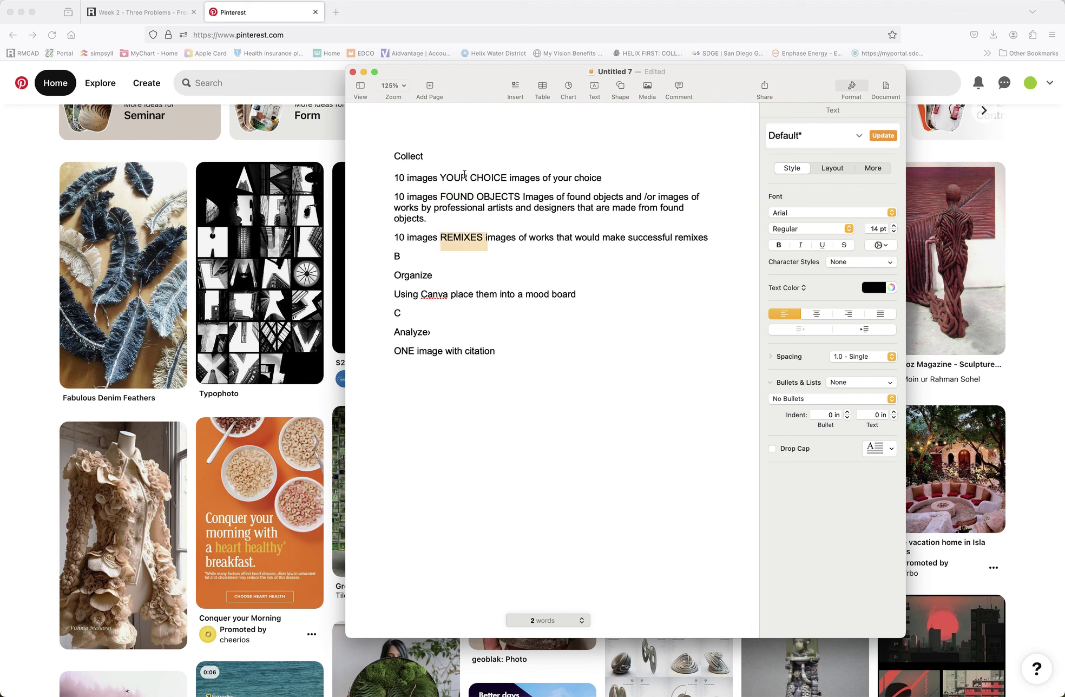
pyautogui.moveTo(442, 177); pyautogui.dragTo(507, 178)
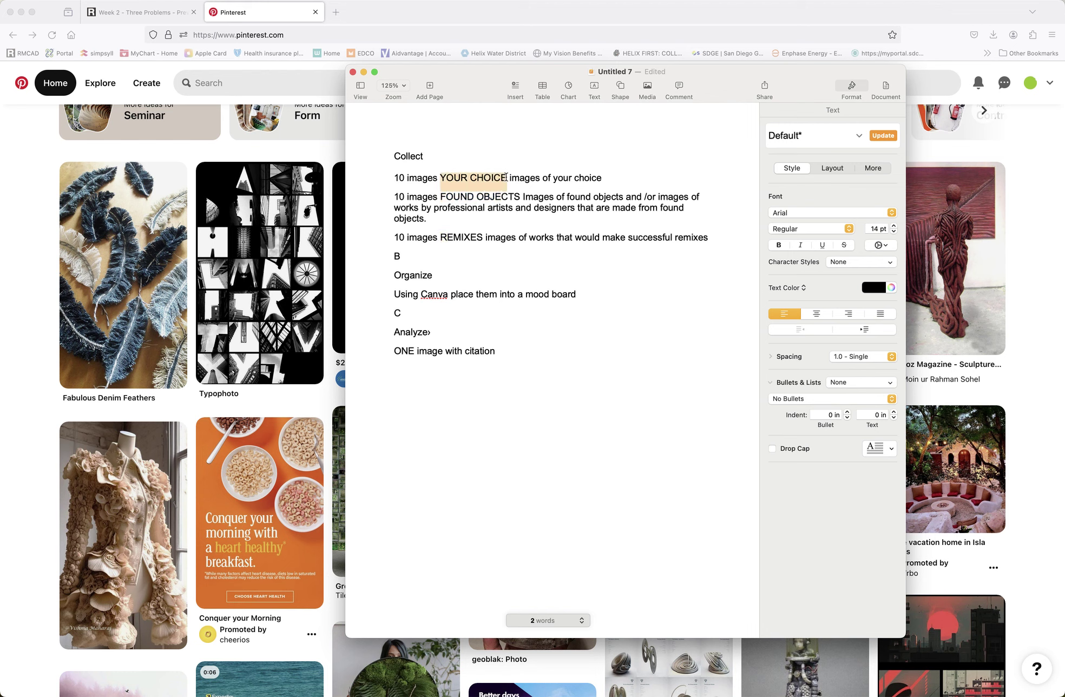
pyautogui.click(478, 197)
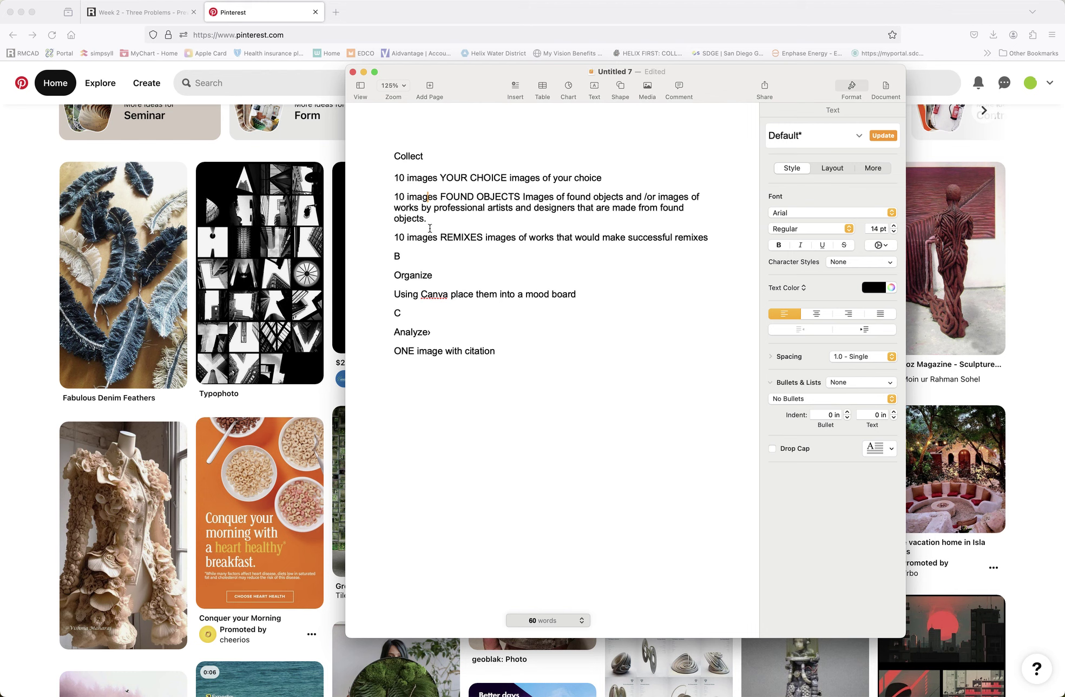
# Highlight 'Canva' and 'image with citation' in the notes, then hide Pages to reveal Pinterest
pyautogui.click(433, 207)
pyautogui.click(429, 234)
pyautogui.moveTo(421, 293); pyautogui.dragTo(449, 296)
pyautogui.moveTo(414, 353); pyautogui.dragTo(501, 352)
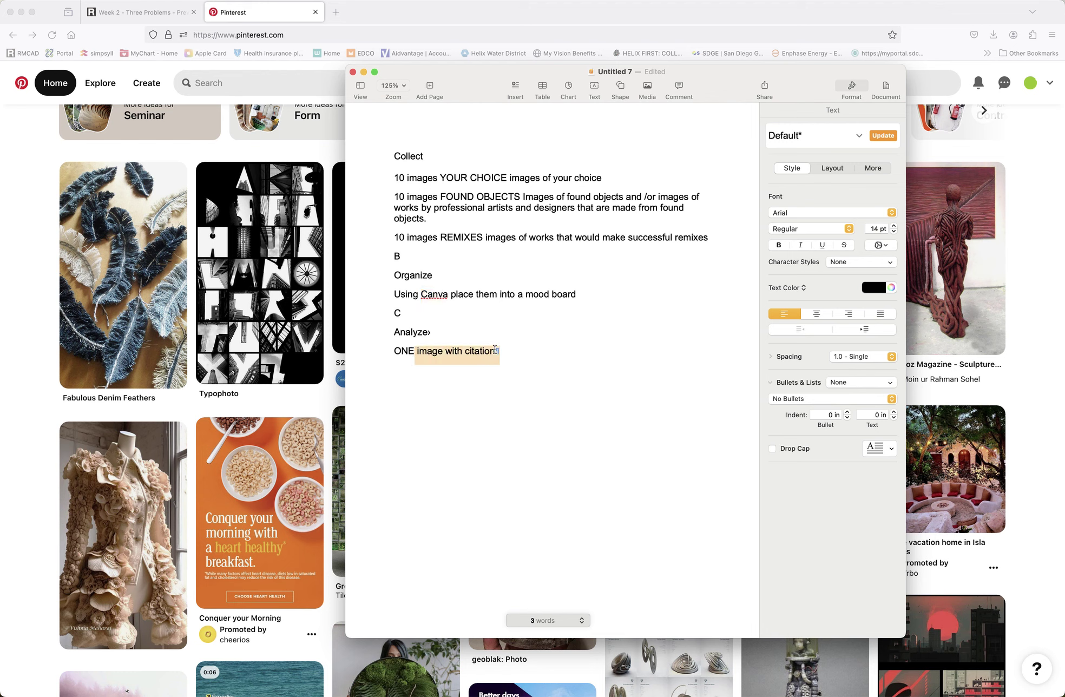
pyautogui.click(414, 335)
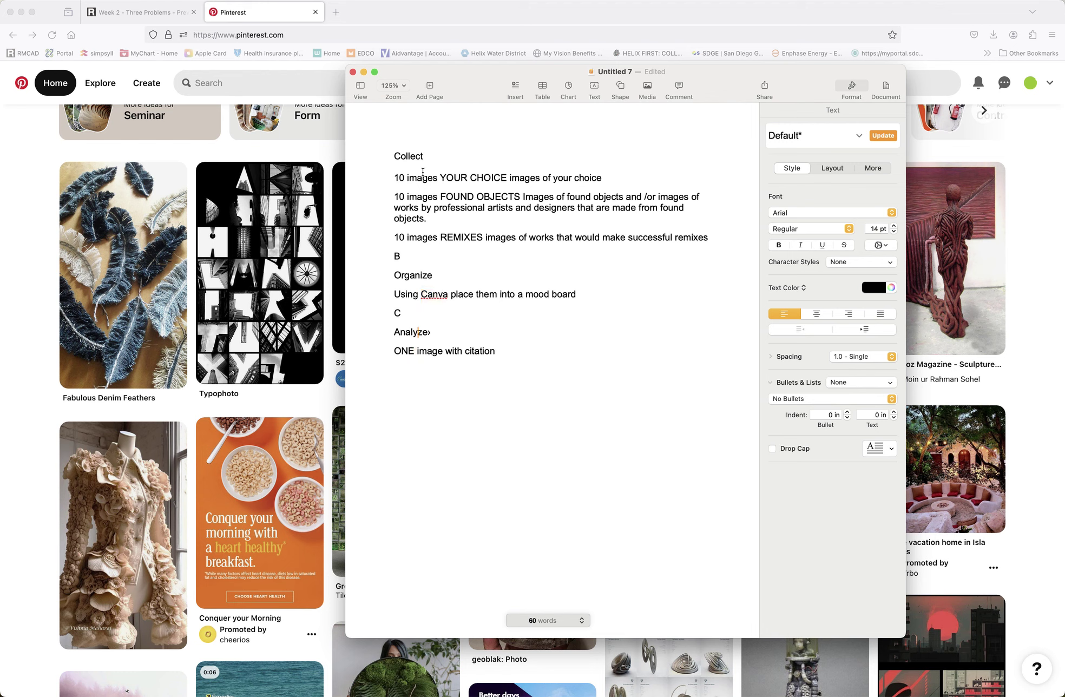
pyautogui.press('super+Tab')
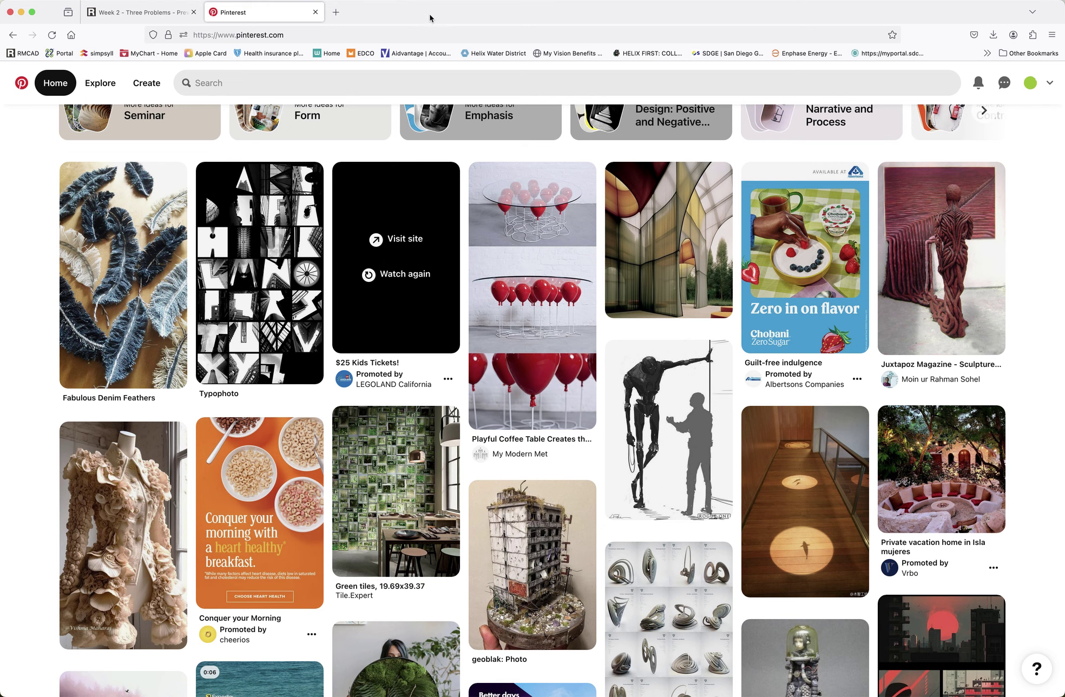
# Open the Seminar board from your profile's saved boards to see its 60 pins in sections
pyautogui.click(1030, 82)
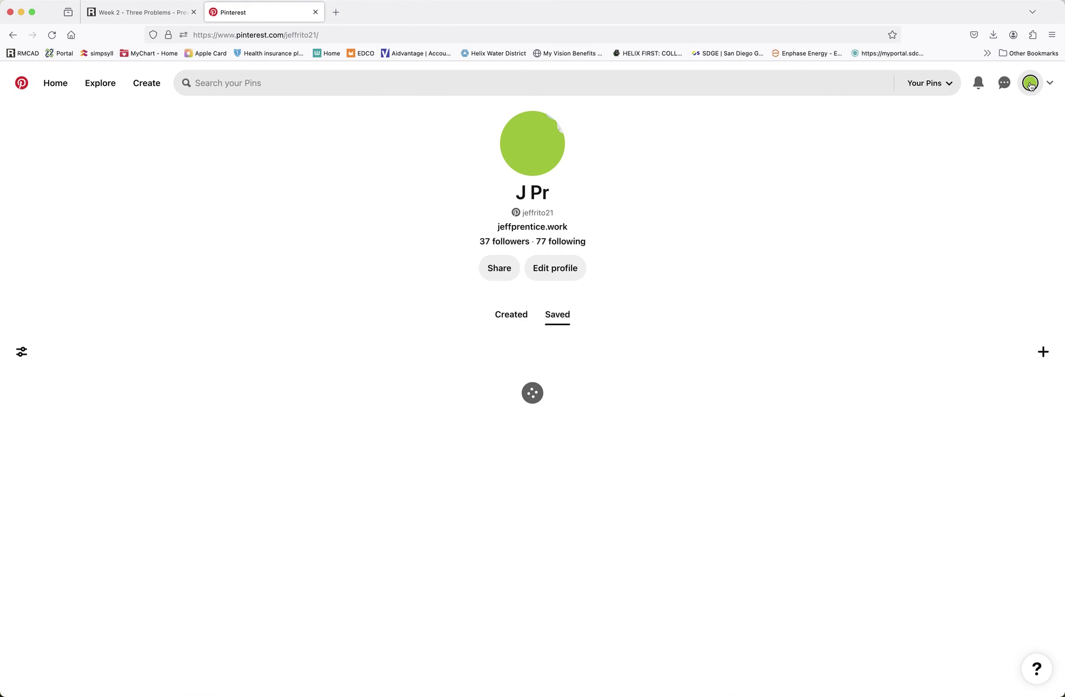
pyautogui.scroll(-2, 728, 277)
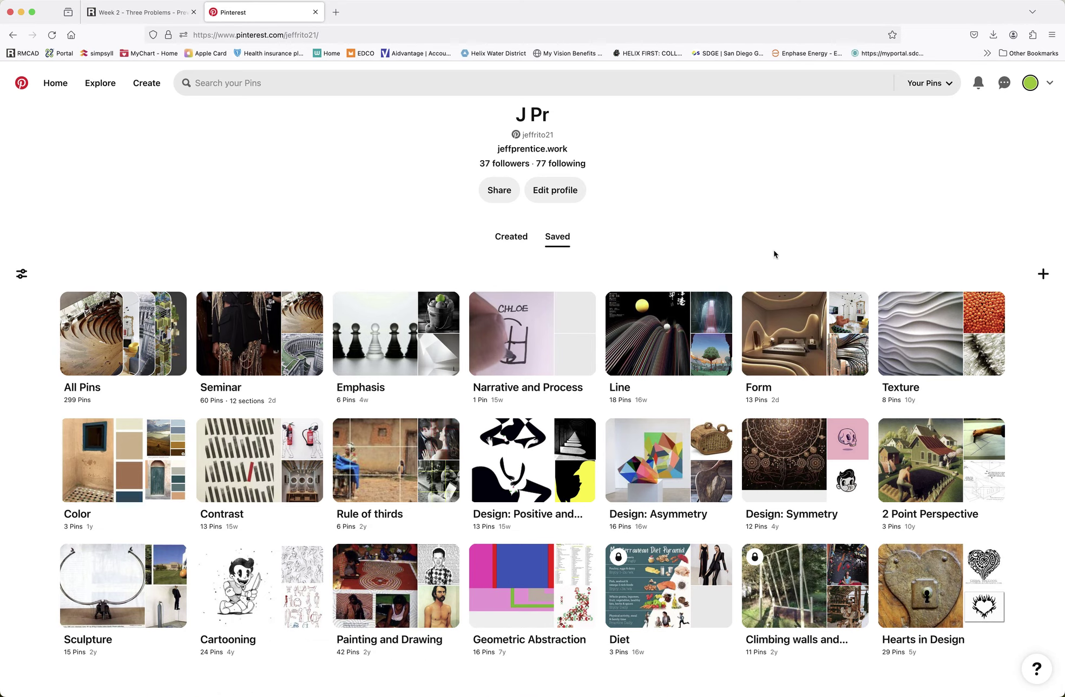
pyautogui.scroll(2, 750, 213)
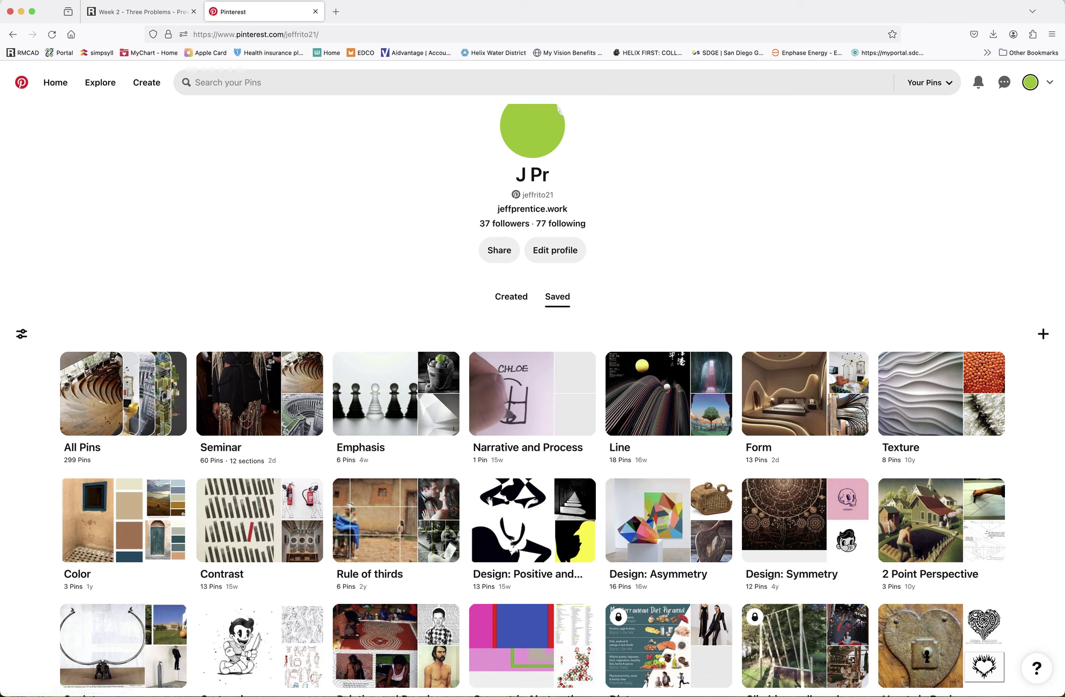
pyautogui.click(1042, 334)
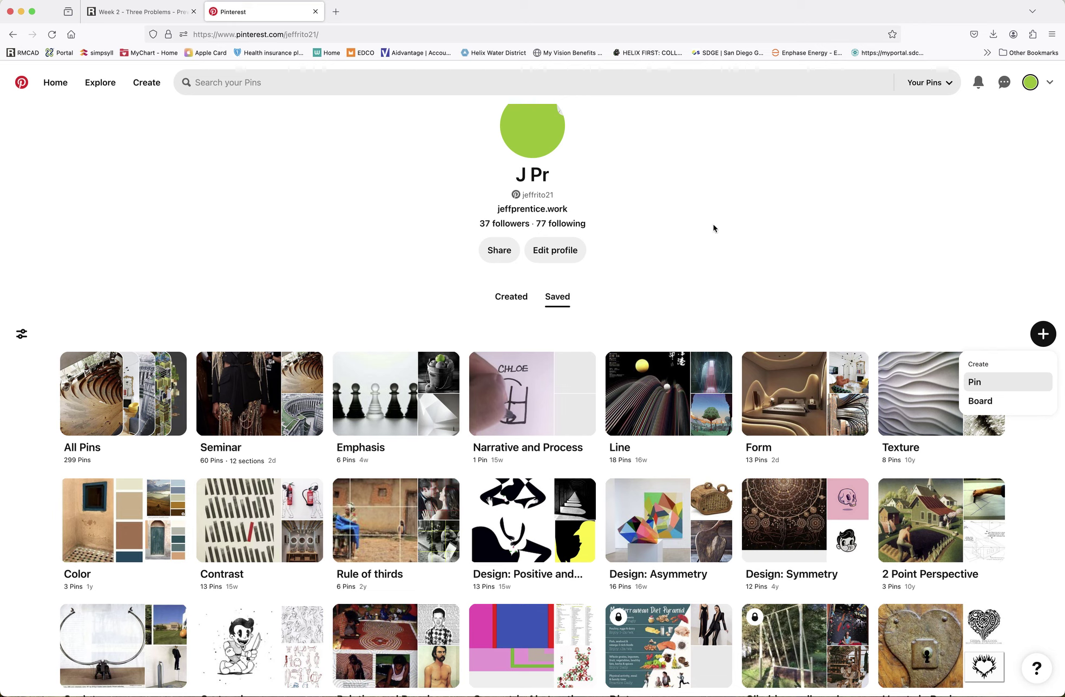
pyautogui.click(674, 219)
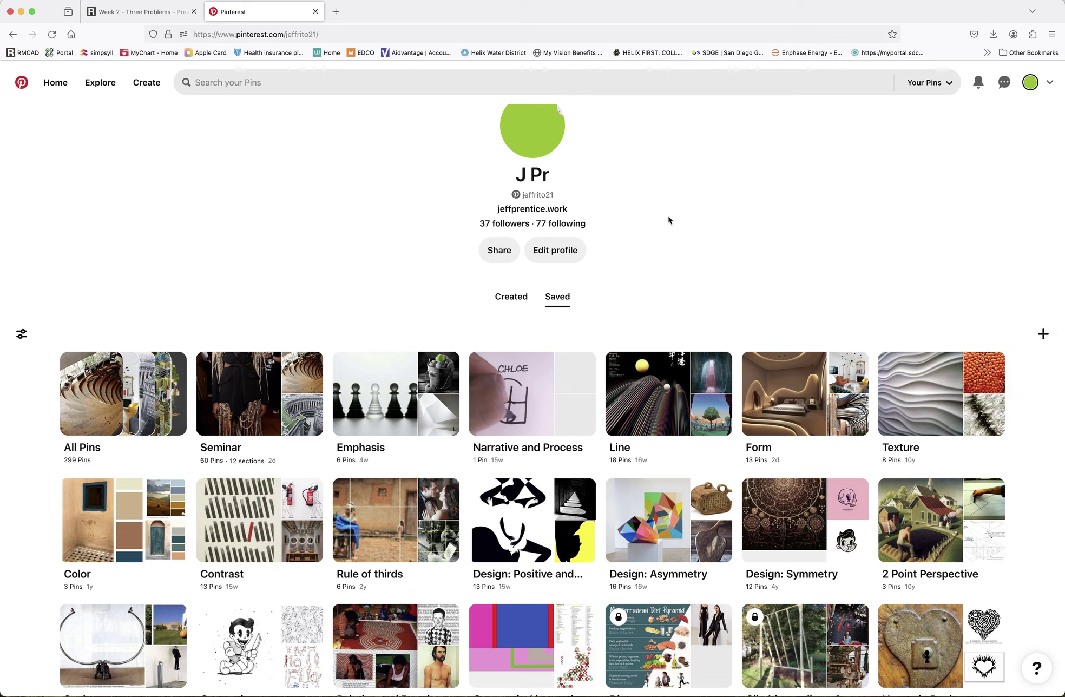
pyautogui.click(257, 394)
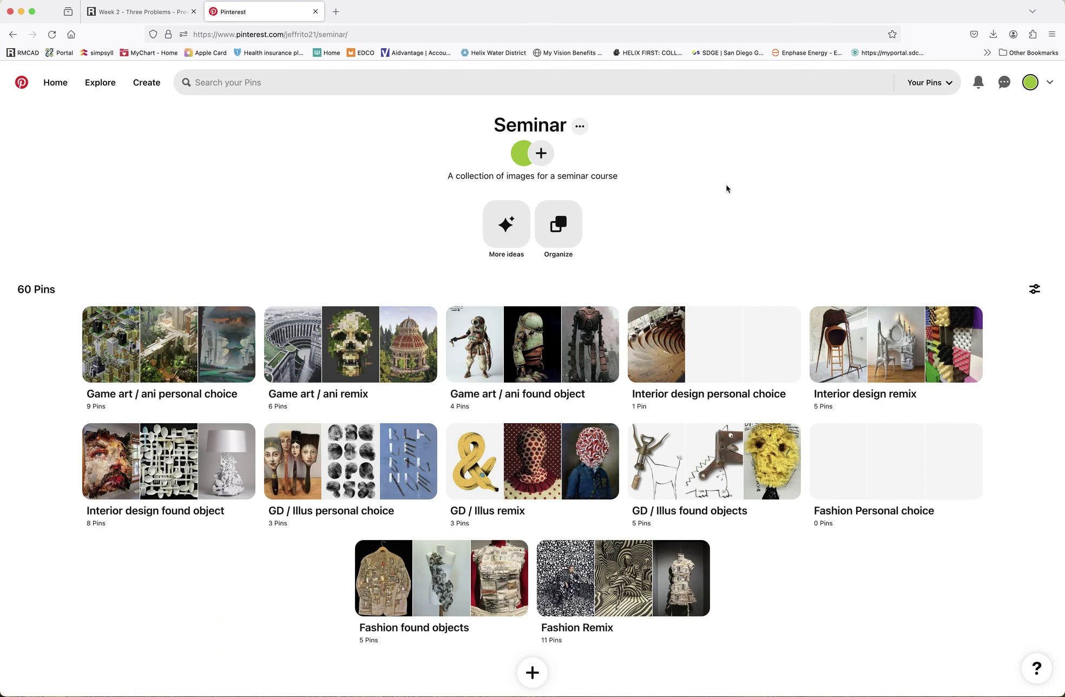
pyautogui.click(533, 673)
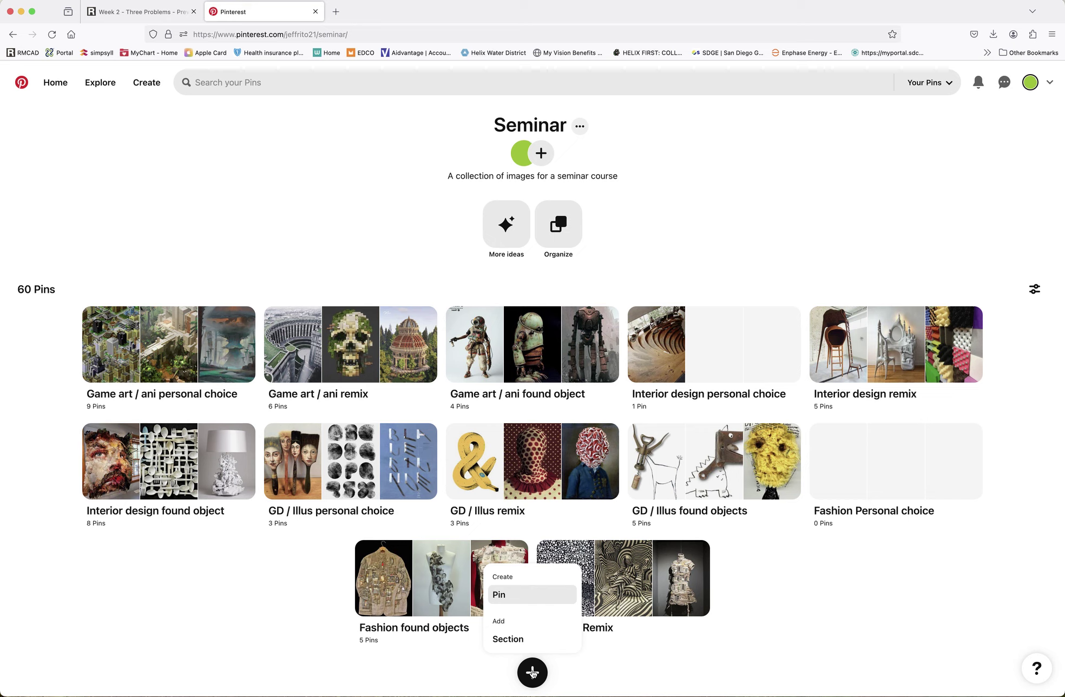
pyautogui.click(731, 184)
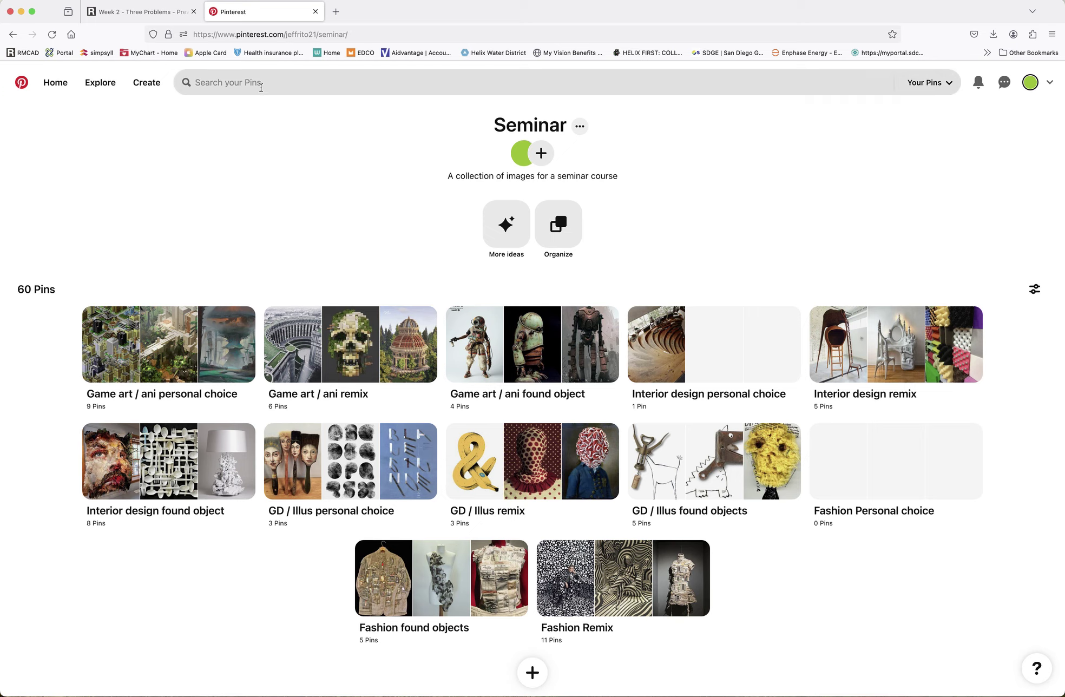
# Search Explore for 'graphic design remix', then change the query to 'graphic design found object'
pyautogui.click(100, 85)
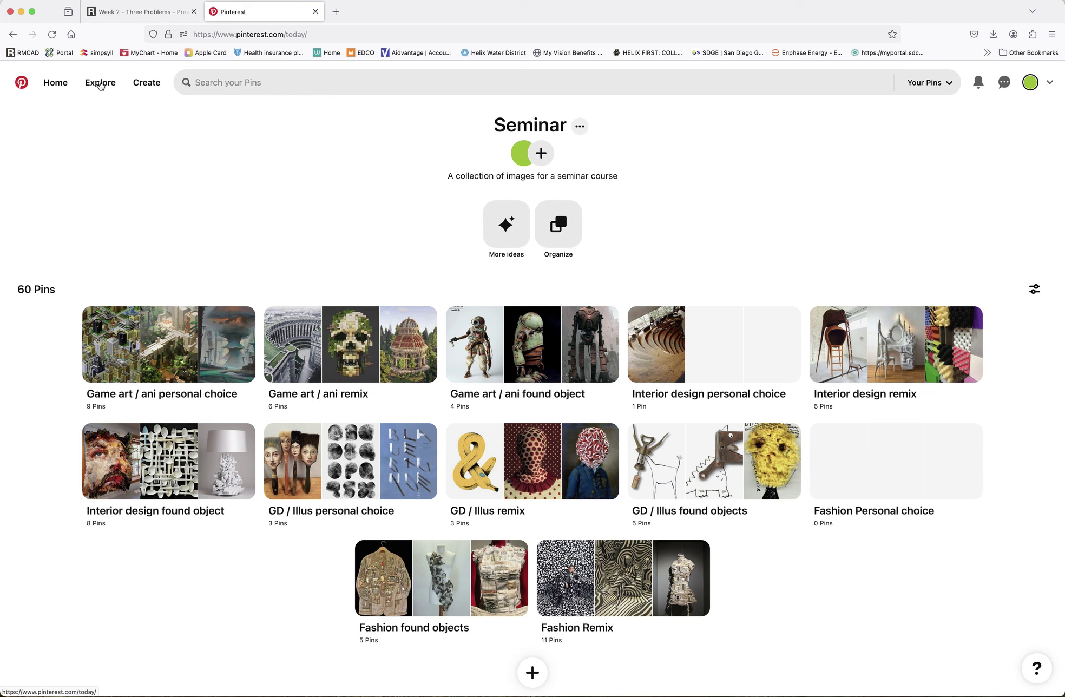
pyautogui.click(293, 82)
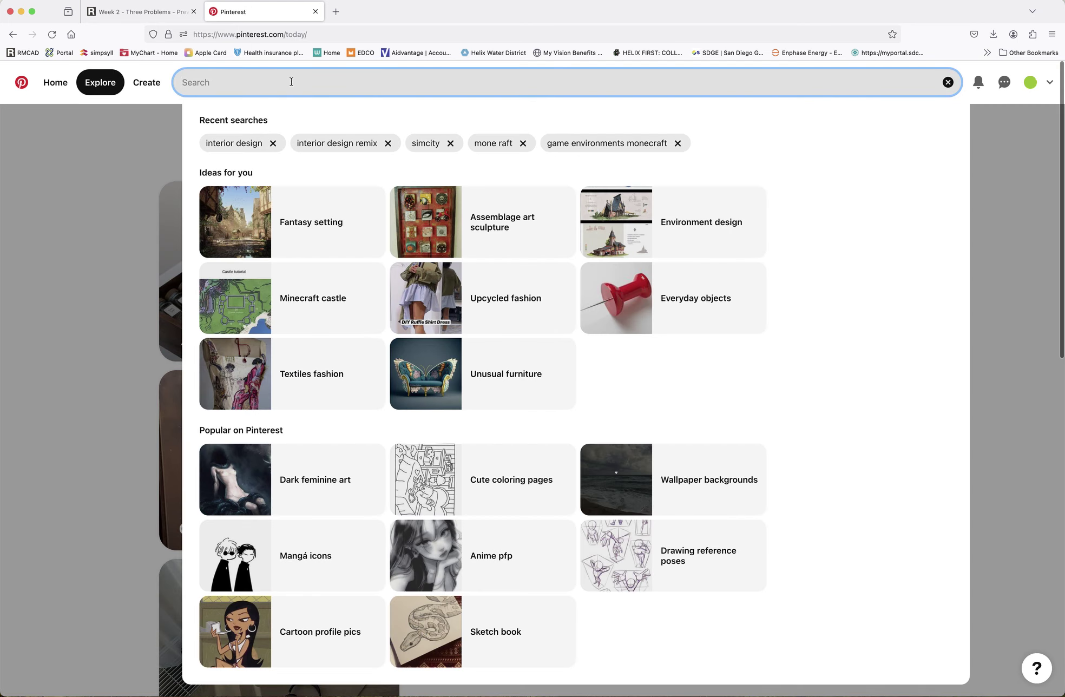
pyautogui.write('graphic de')
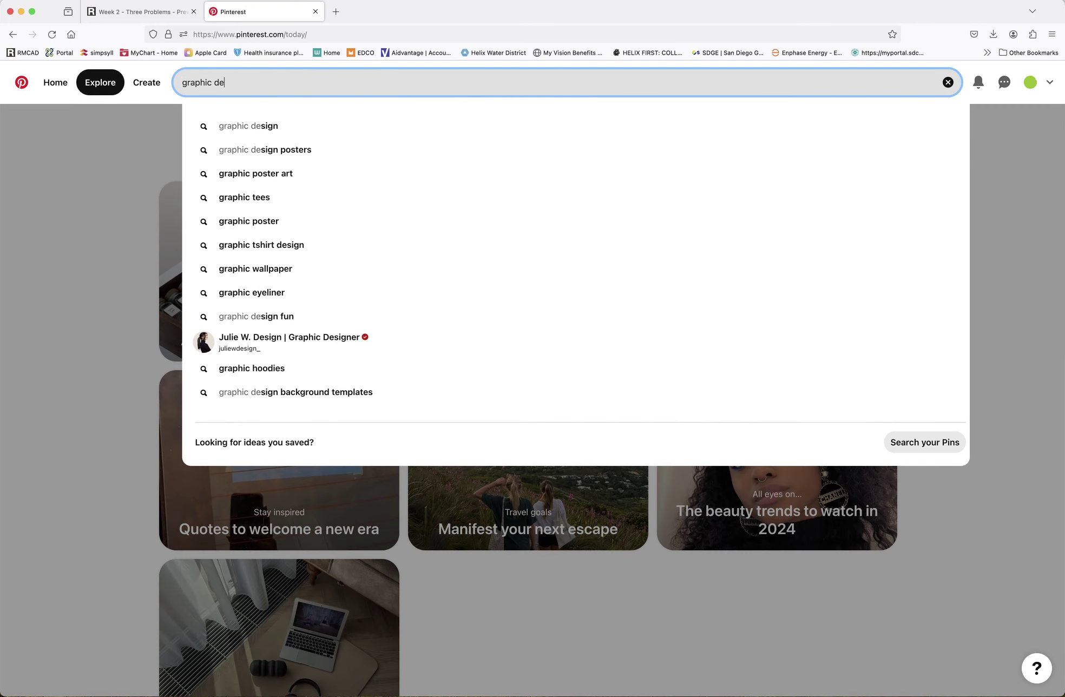
pyautogui.write('sign rtem')
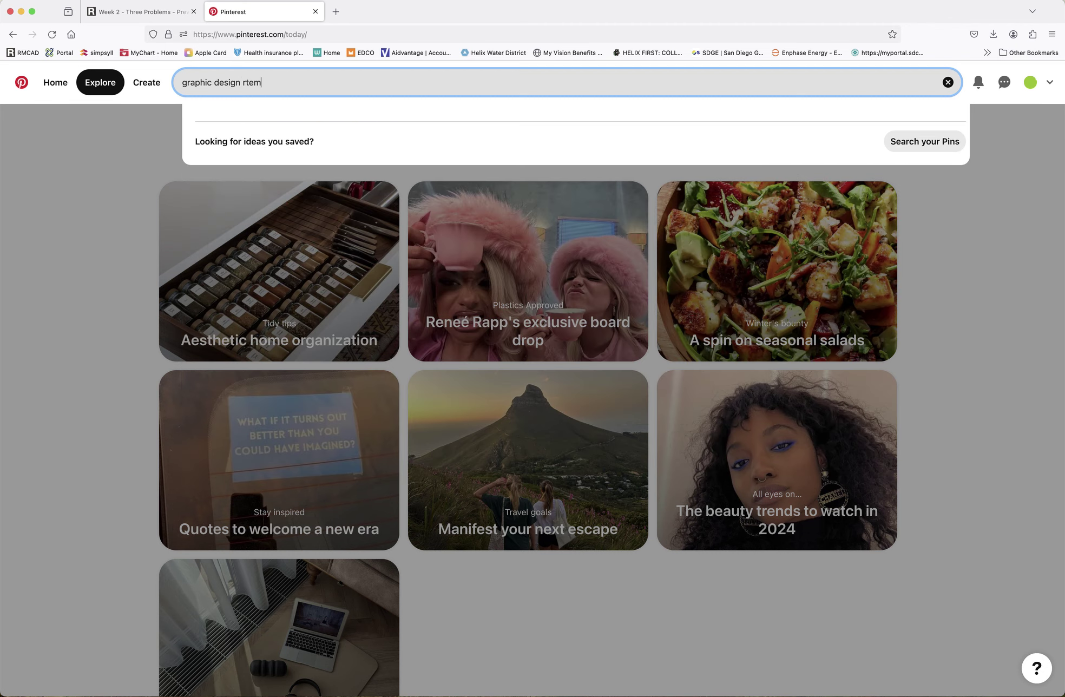
pyautogui.press('BackSpace')
pyautogui.press('BackSpace')
pyautogui.press('BackSpace')
pyautogui.write('emix')
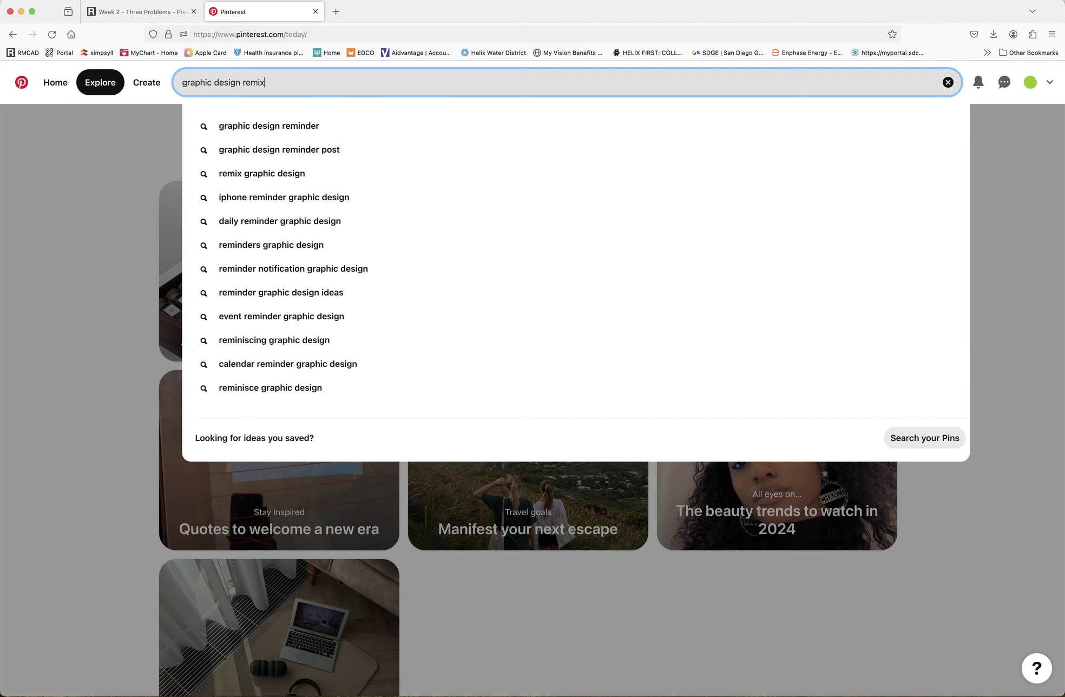
pyautogui.press('Return')
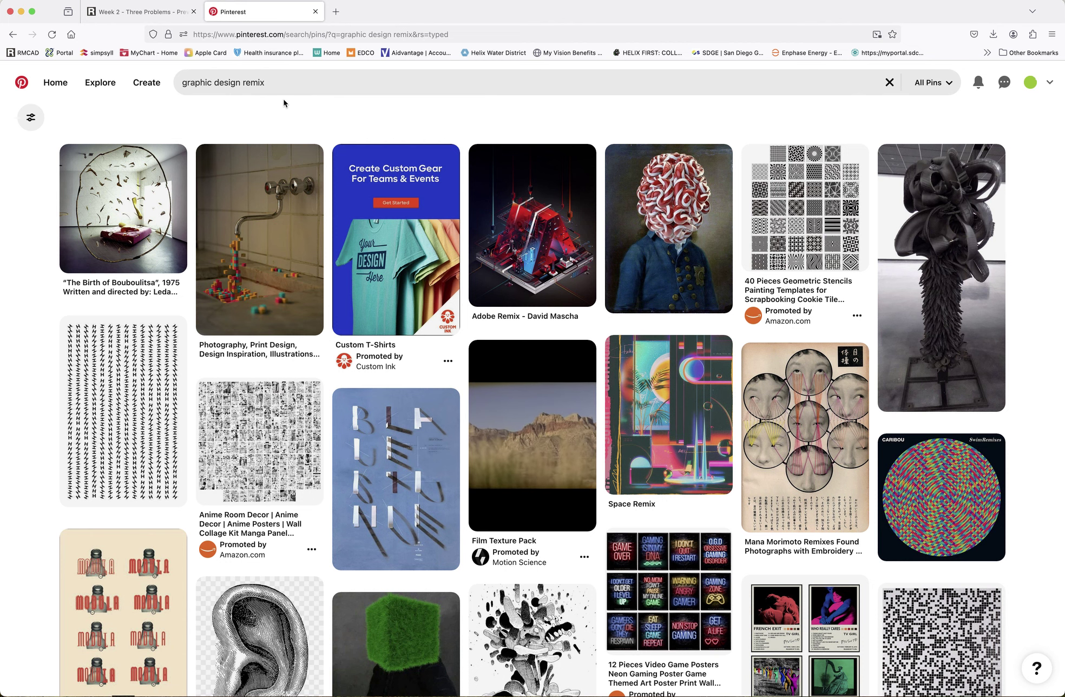
pyautogui.moveTo(242, 83); pyautogui.dragTo(266, 84)
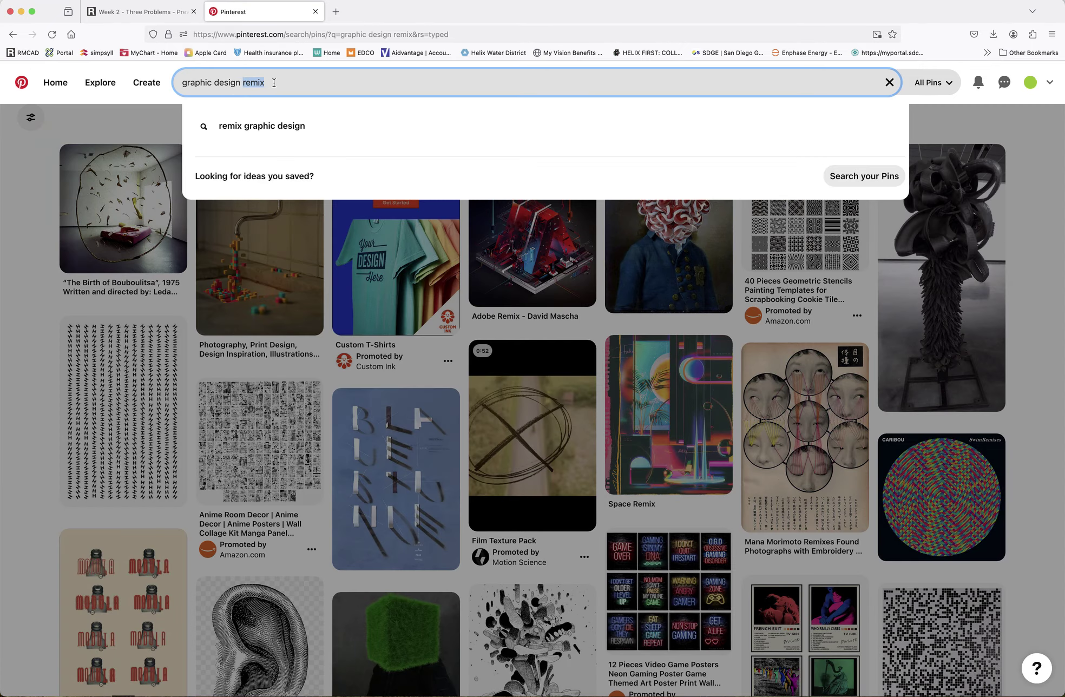
pyautogui.write('found object')
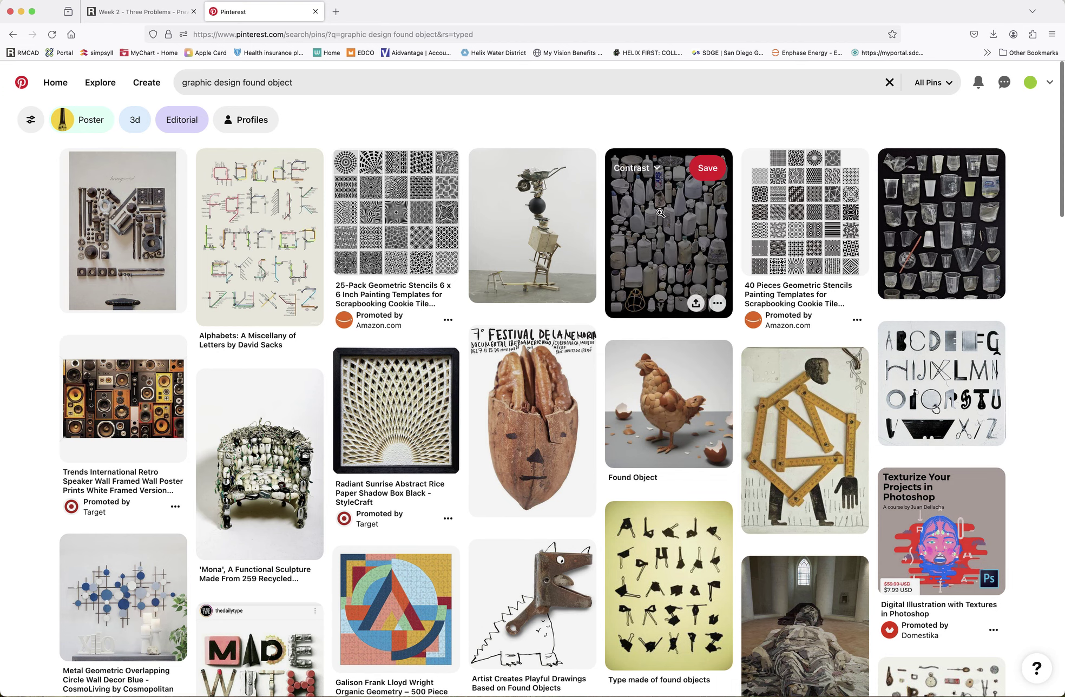
# Save the white-bottles collage pin to Seminar's GD / Illus found objects section, then return to results
pyautogui.click(656, 215)
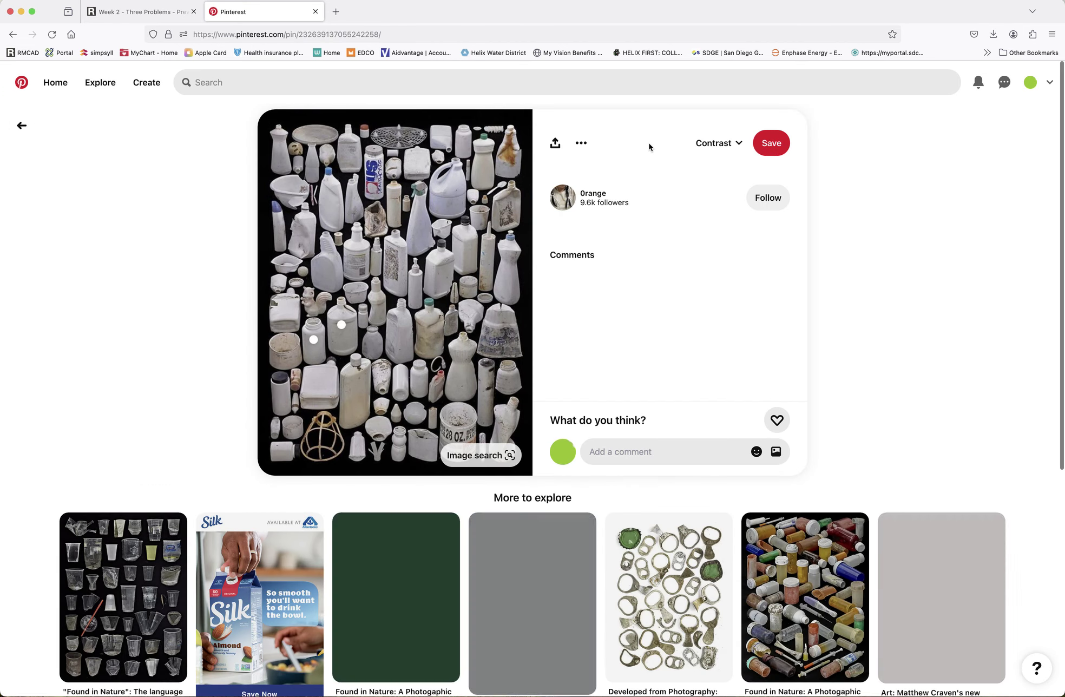
pyautogui.moveTo(369, 345)
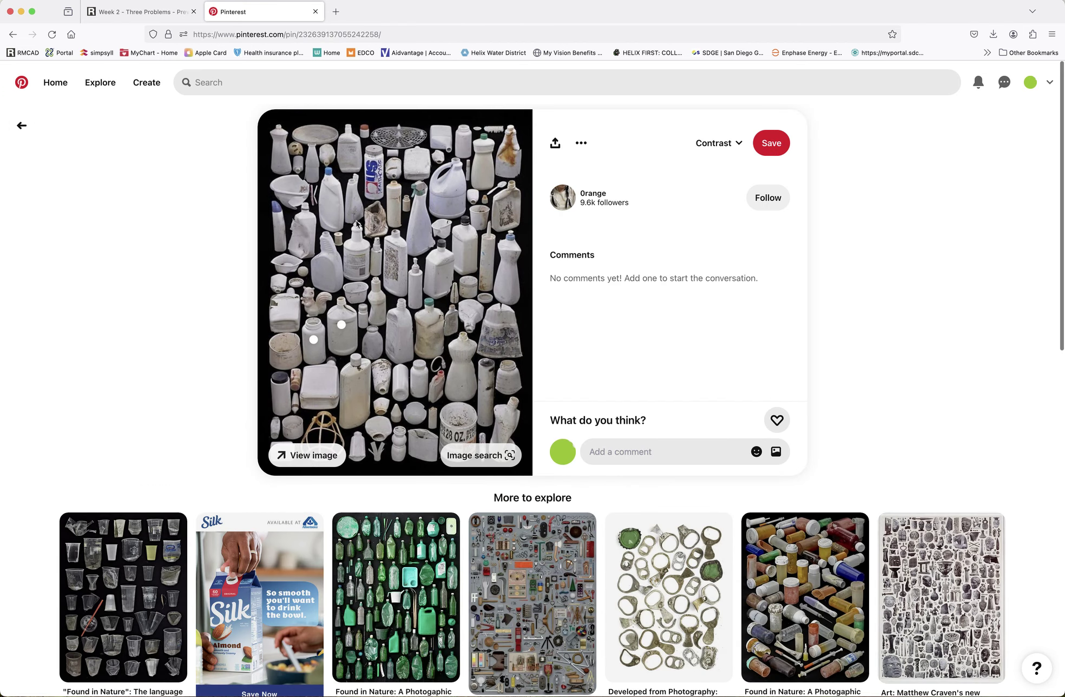
pyautogui.click(738, 144)
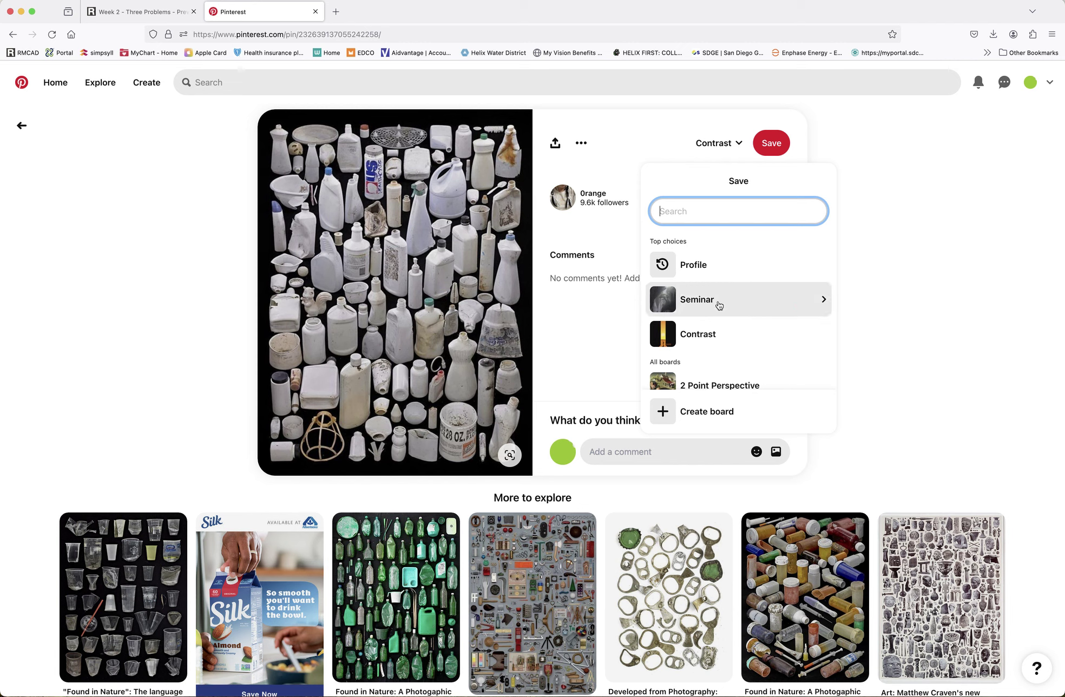
pyautogui.click(794, 302)
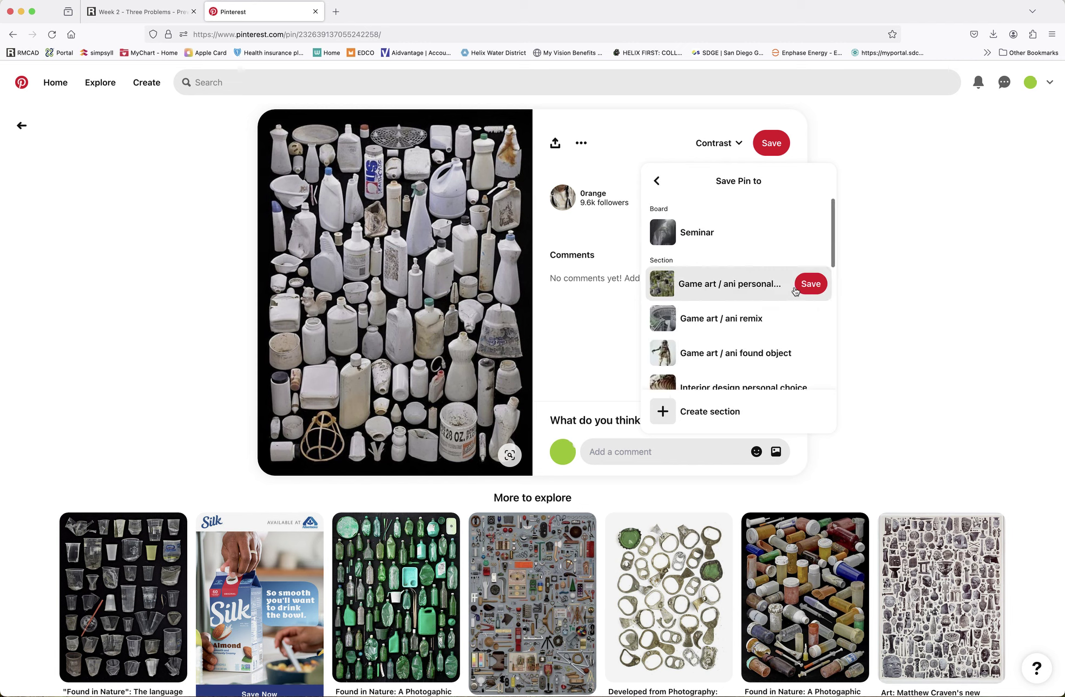
pyautogui.scroll(-6, 747, 278)
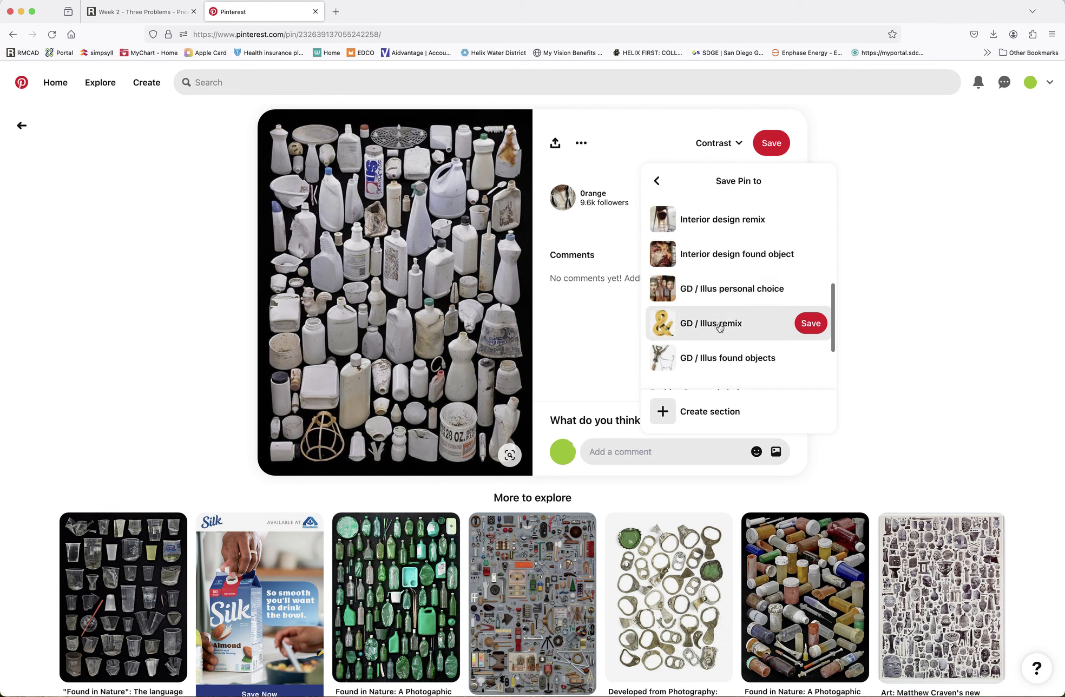
pyautogui.scroll(-1, 712, 332)
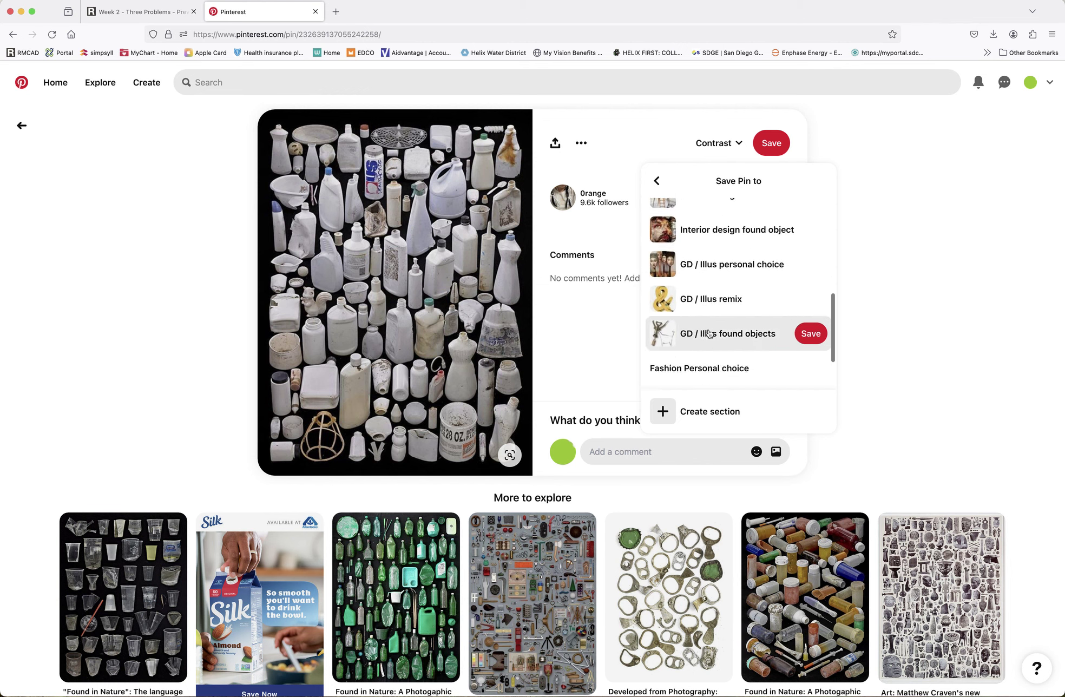
pyautogui.click(810, 333)
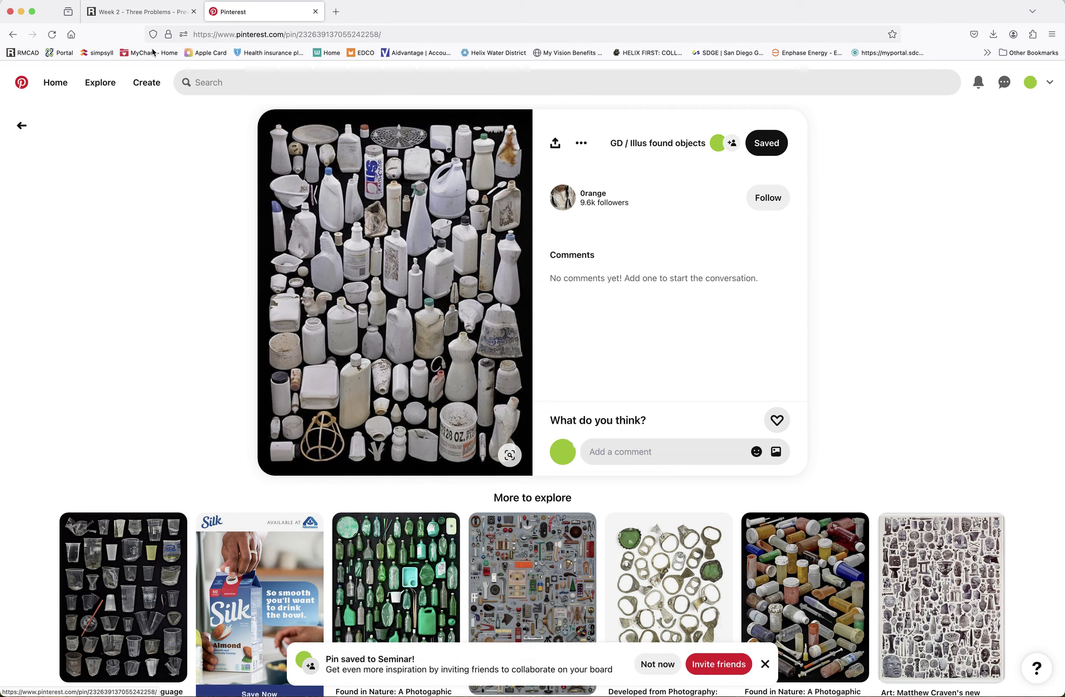
pyautogui.click(22, 125)
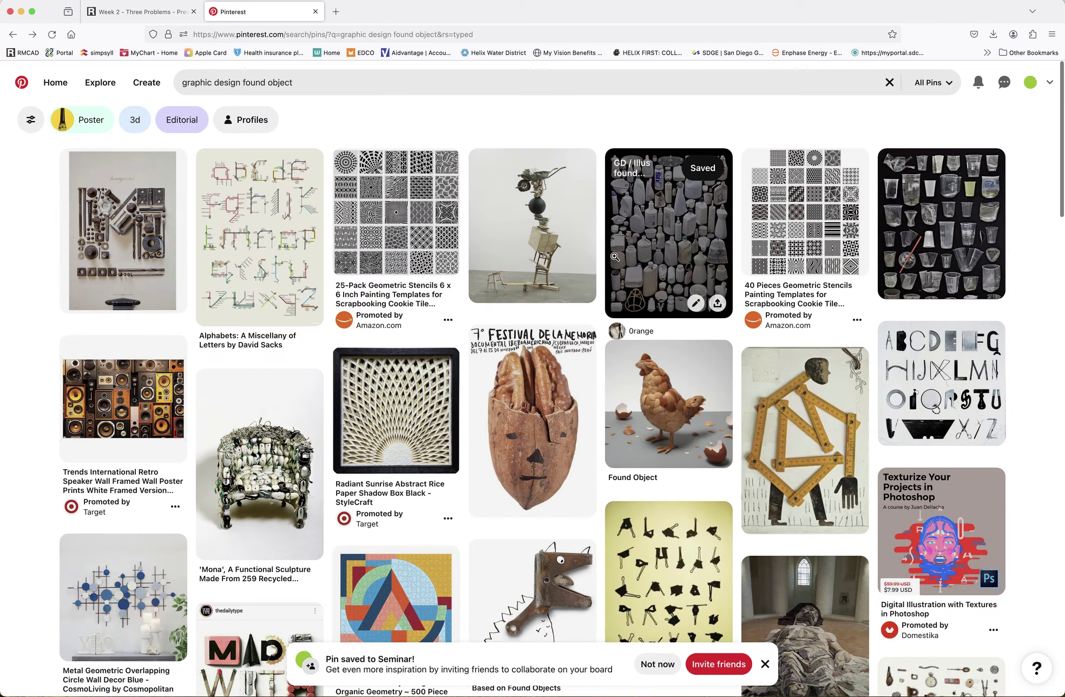
# Save the folding-ruler figure pin to the Seminar board's GD / Illus found objects section
pyautogui.scroll(-3, 606, 258)
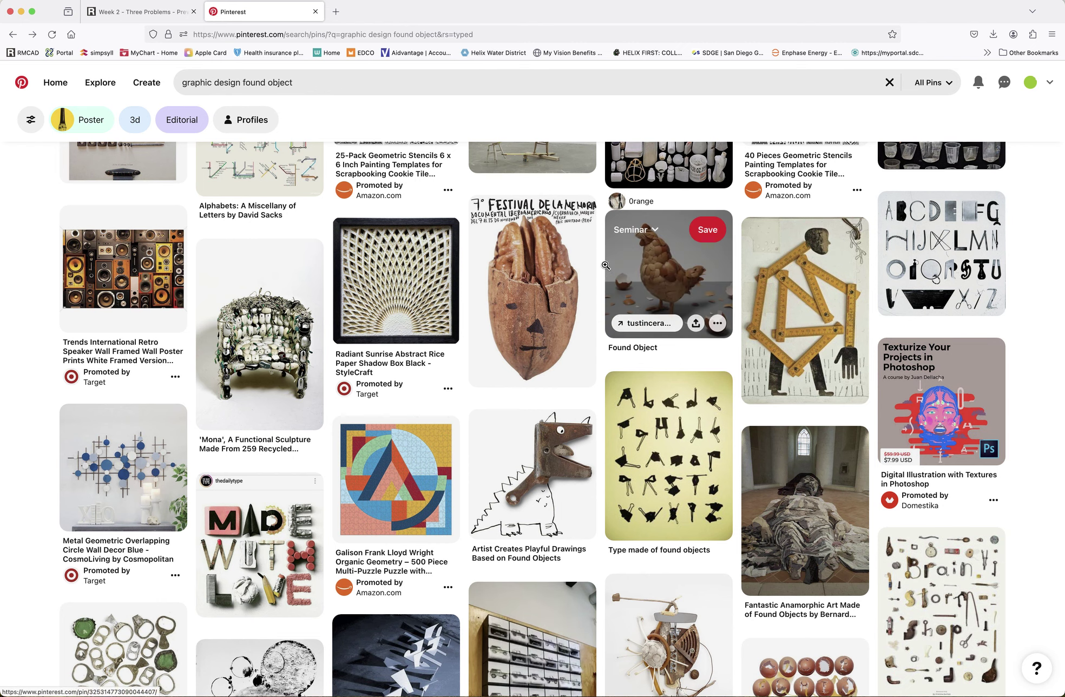
pyautogui.scroll(-3, 559, 292)
pyautogui.scroll(2, 818, 267)
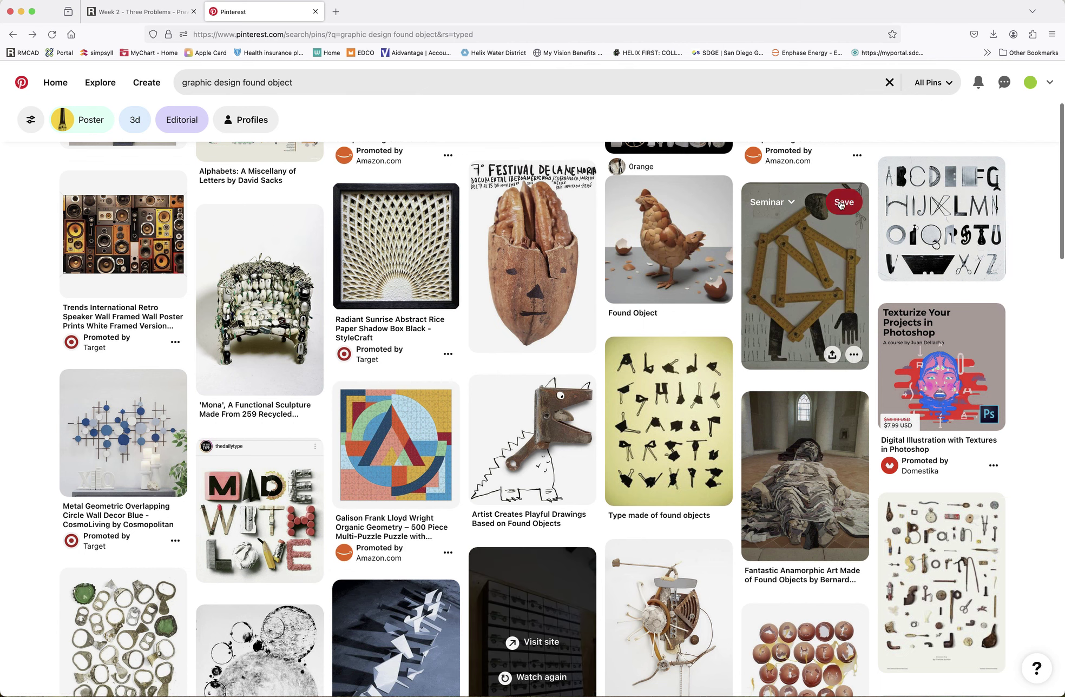
pyautogui.click(791, 203)
pyautogui.click(786, 353)
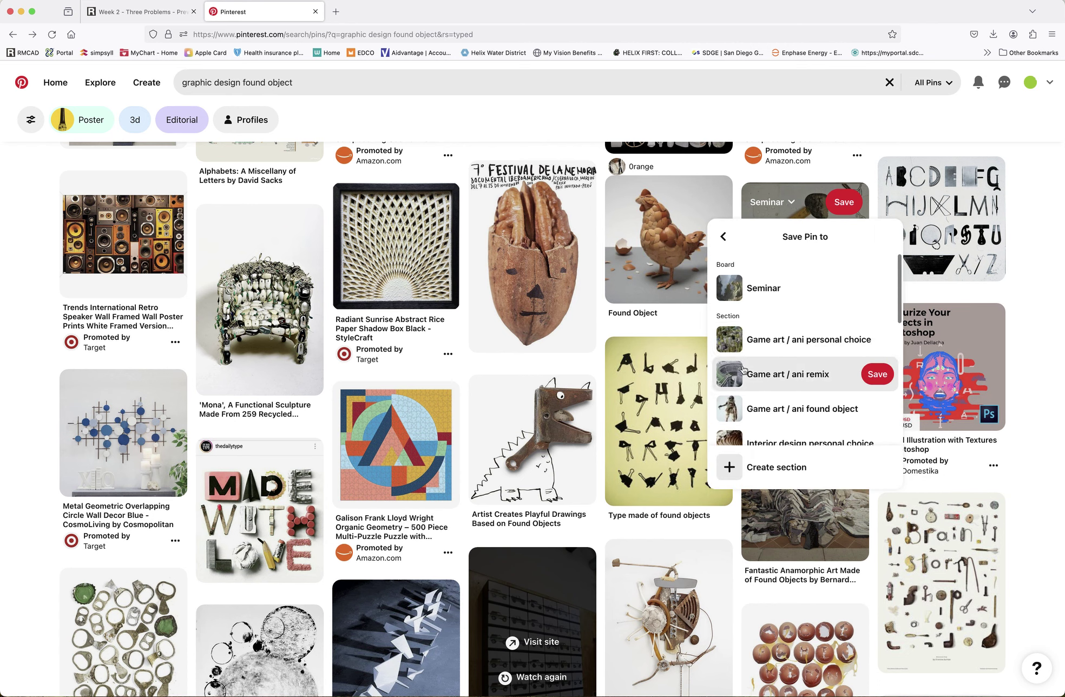
pyautogui.scroll(-5, 765, 422)
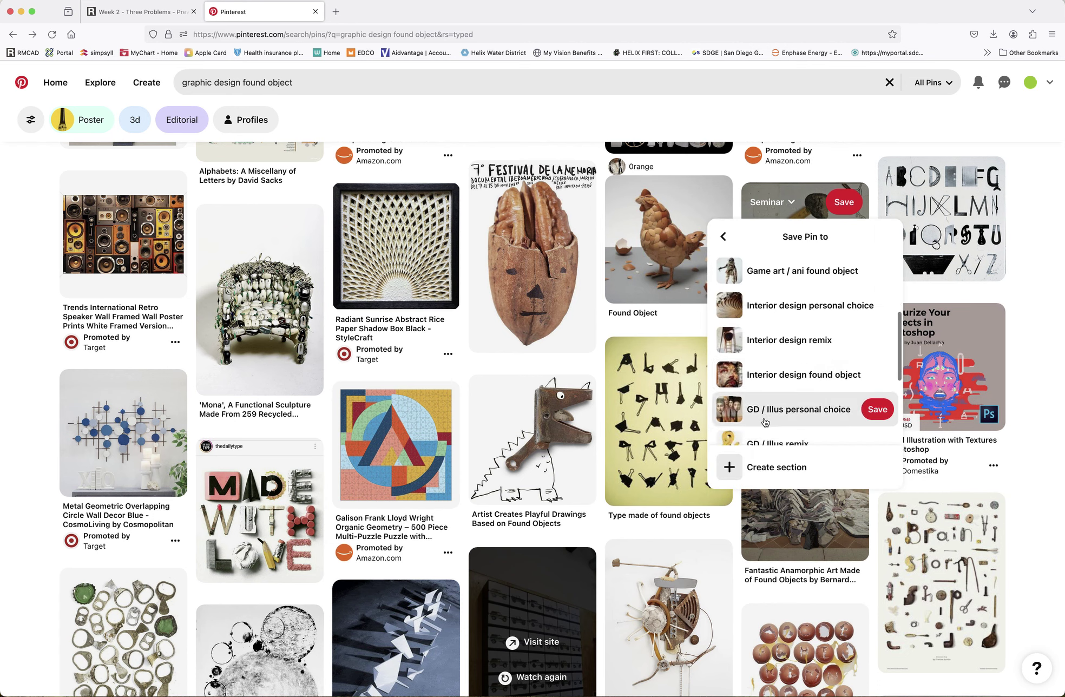
pyautogui.scroll(-3, 766, 421)
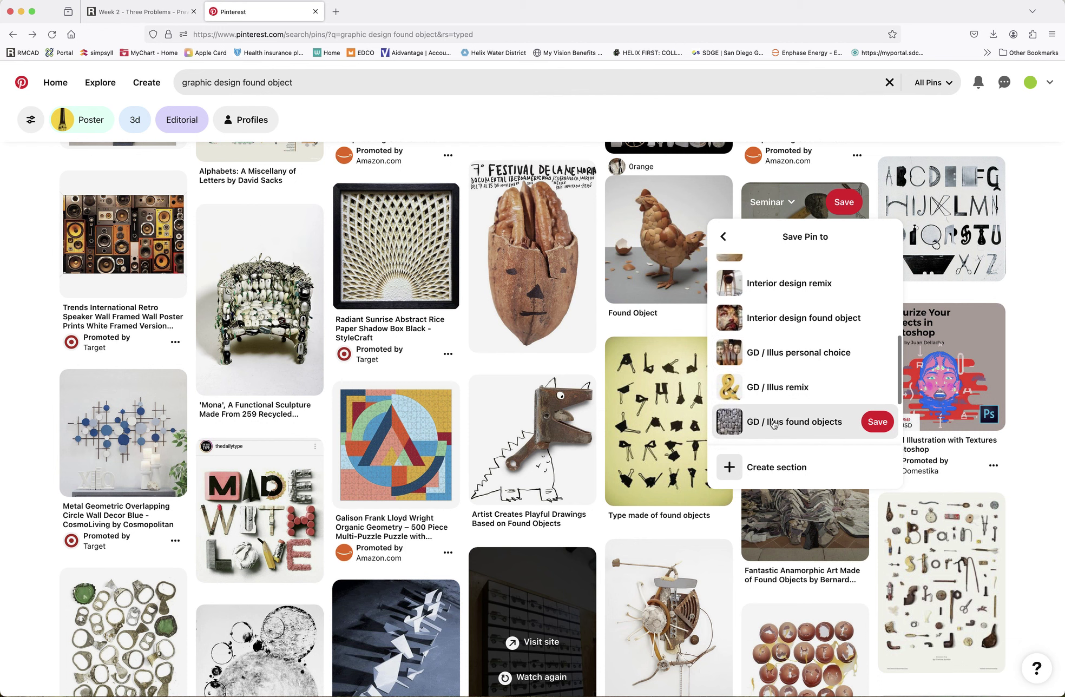
pyautogui.click(775, 422)
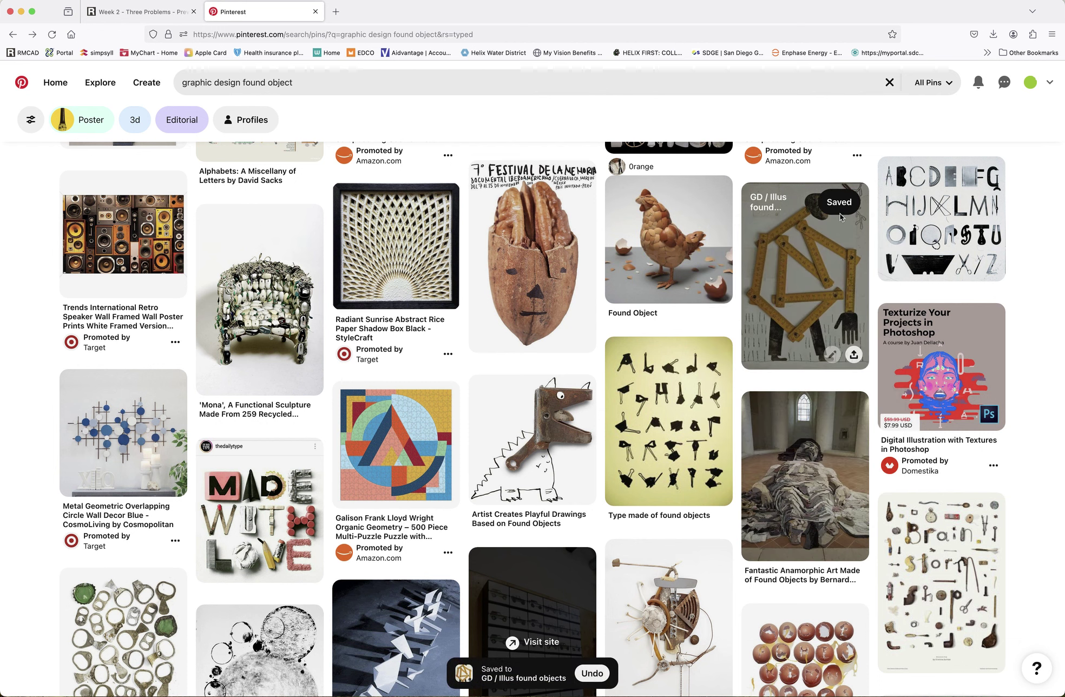
pyautogui.scroll(-2, 543, 335)
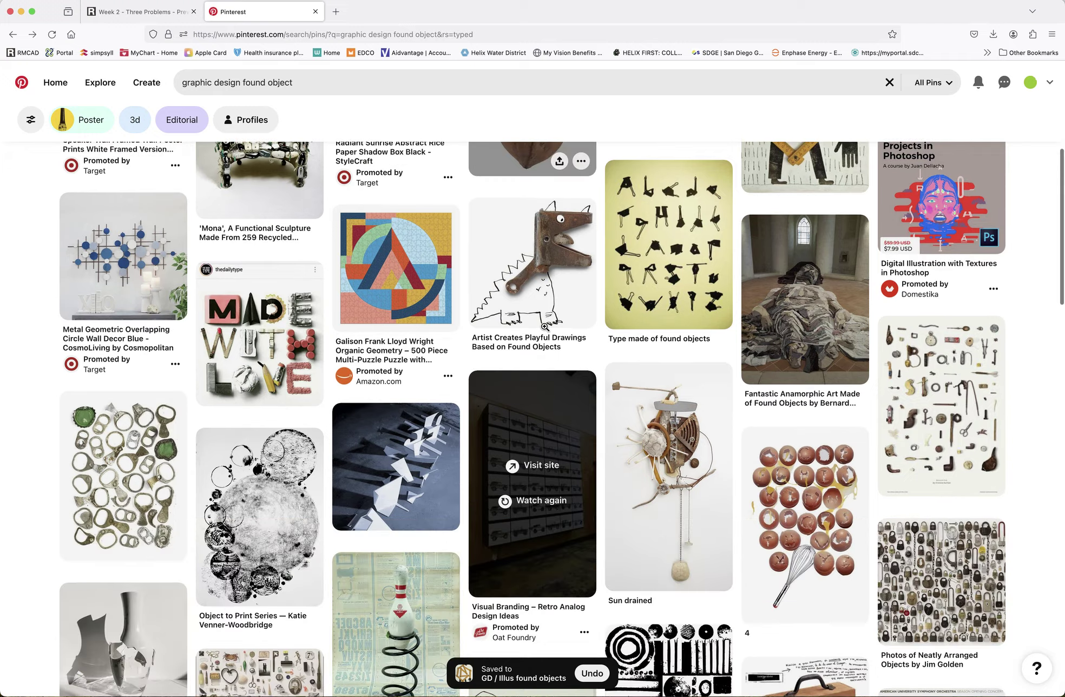
pyautogui.scroll(4, 542, 325)
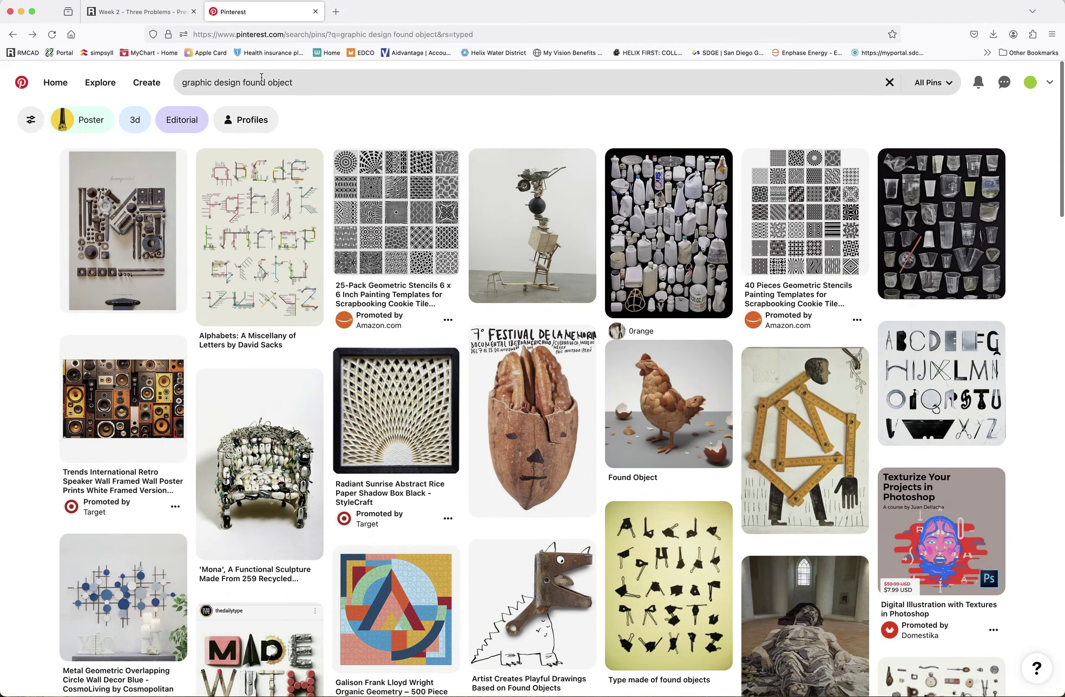
# Change the search to 'graphic design remix', browse the results and open the lattice-patterned portrait pin
pyautogui.moveTo(243, 82); pyautogui.dragTo(349, 74)
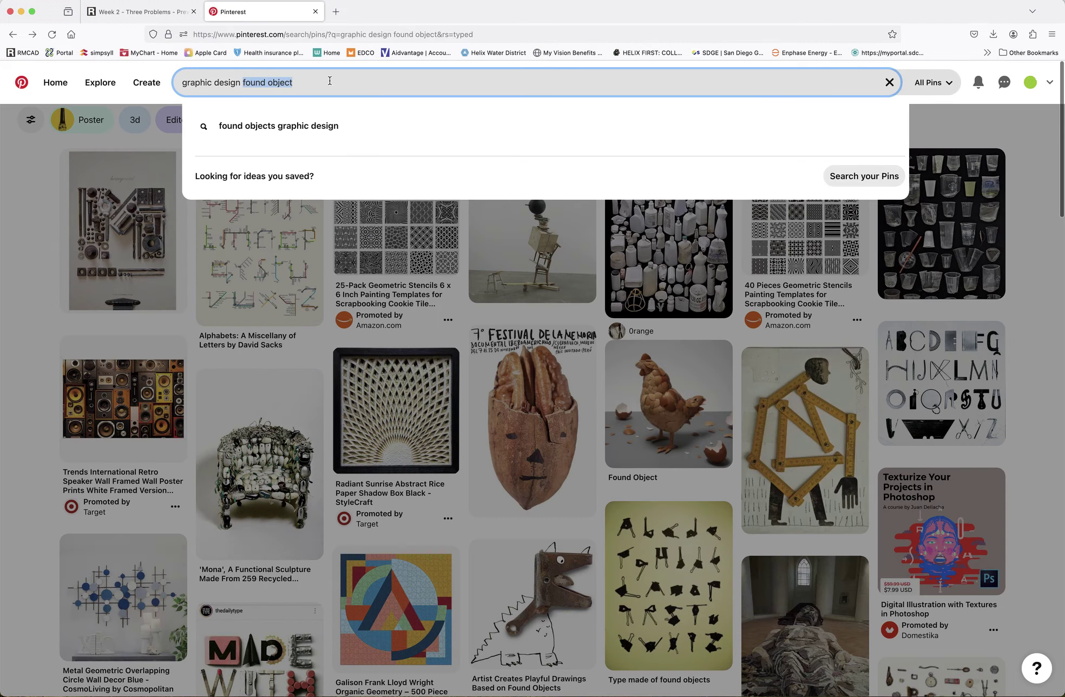
pyautogui.write('rem ix')
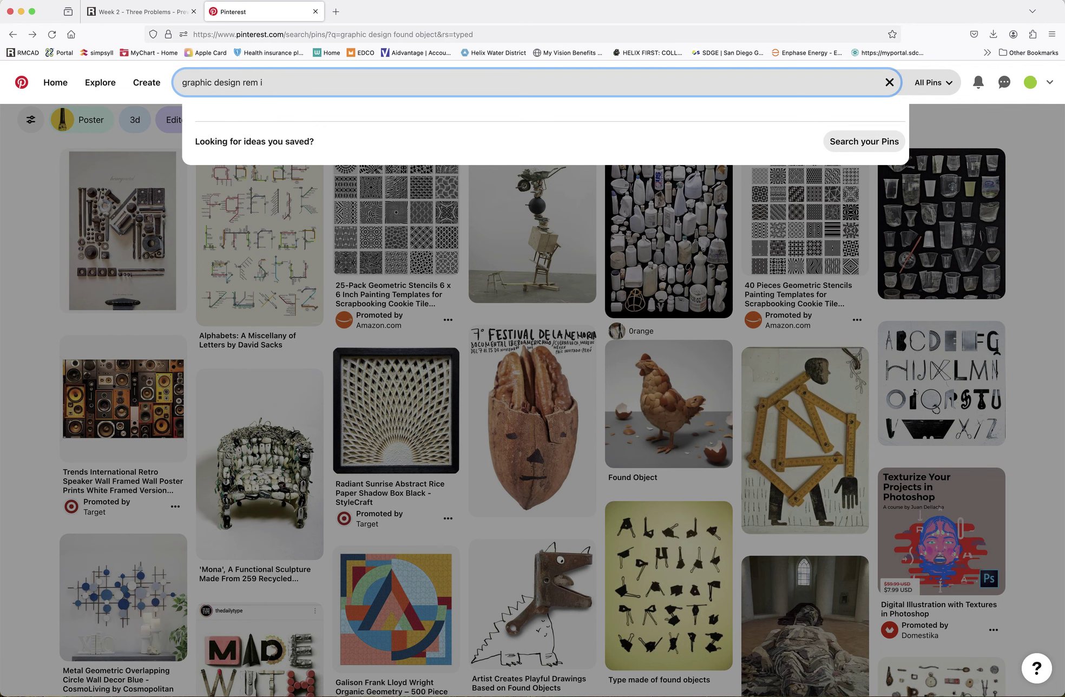
pyautogui.press('BackSpace')
pyautogui.press('BackSpace')
pyautogui.write('ix')
pyautogui.press('Return')
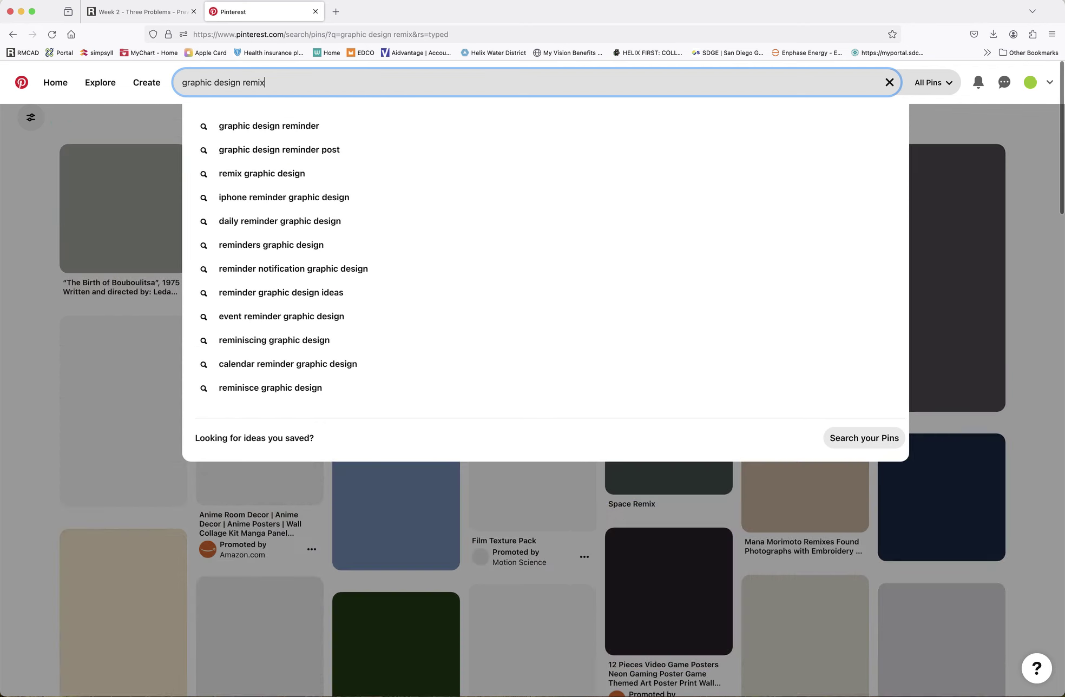
pyautogui.scroll(-7, 611, 333)
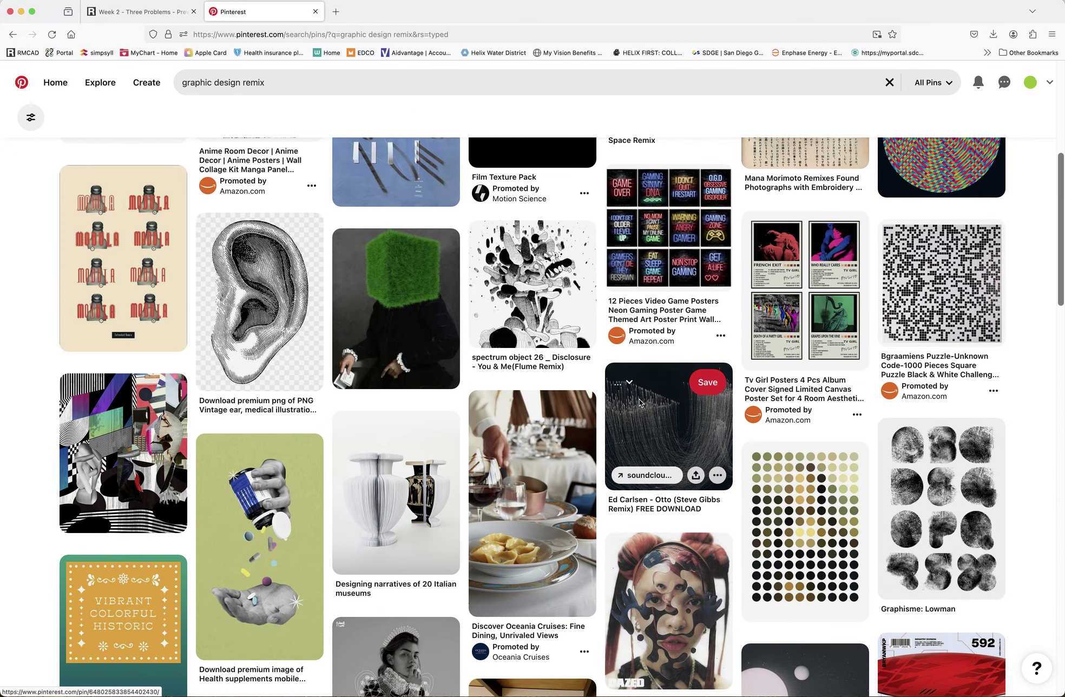
pyautogui.scroll(-3, 671, 427)
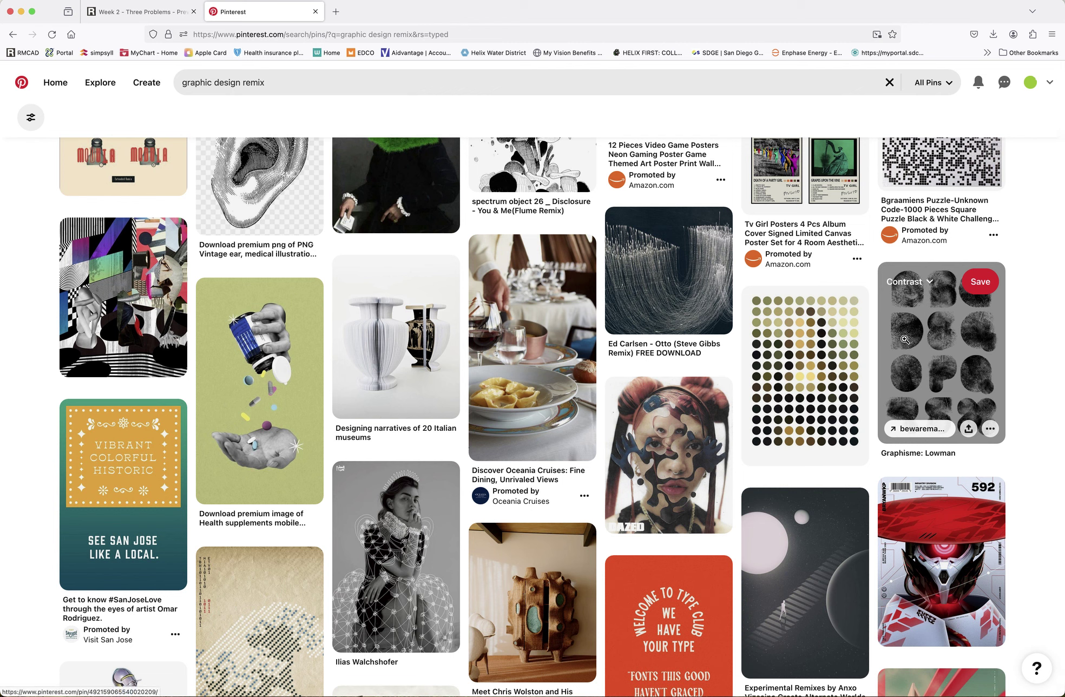
pyautogui.scroll(-3, 388, 342)
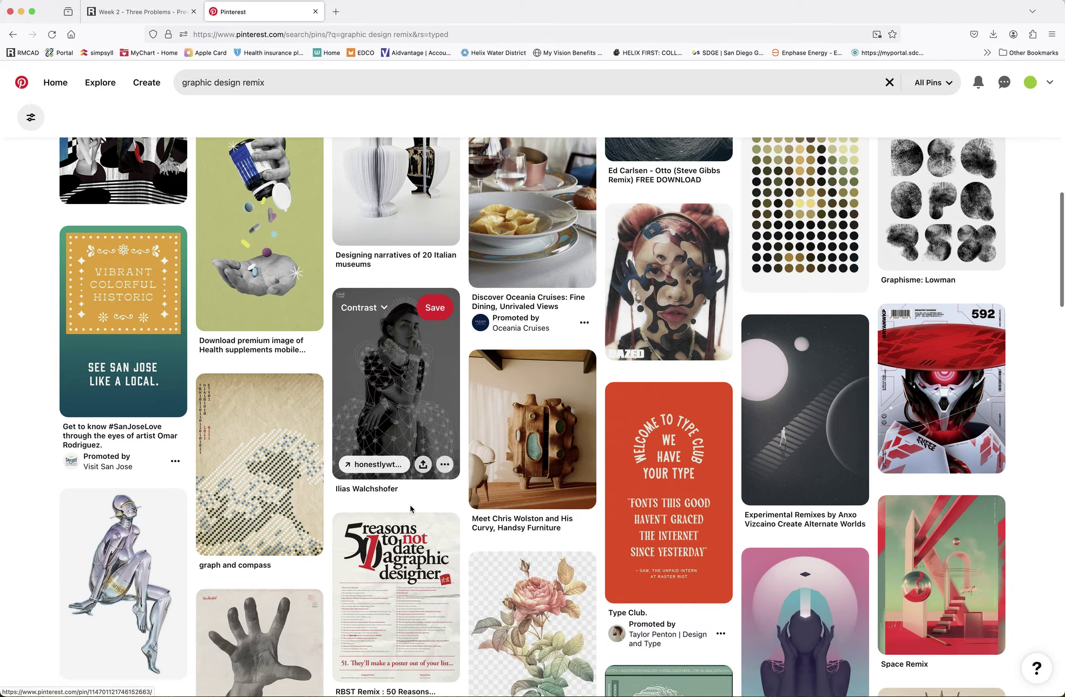
pyautogui.click(387, 342)
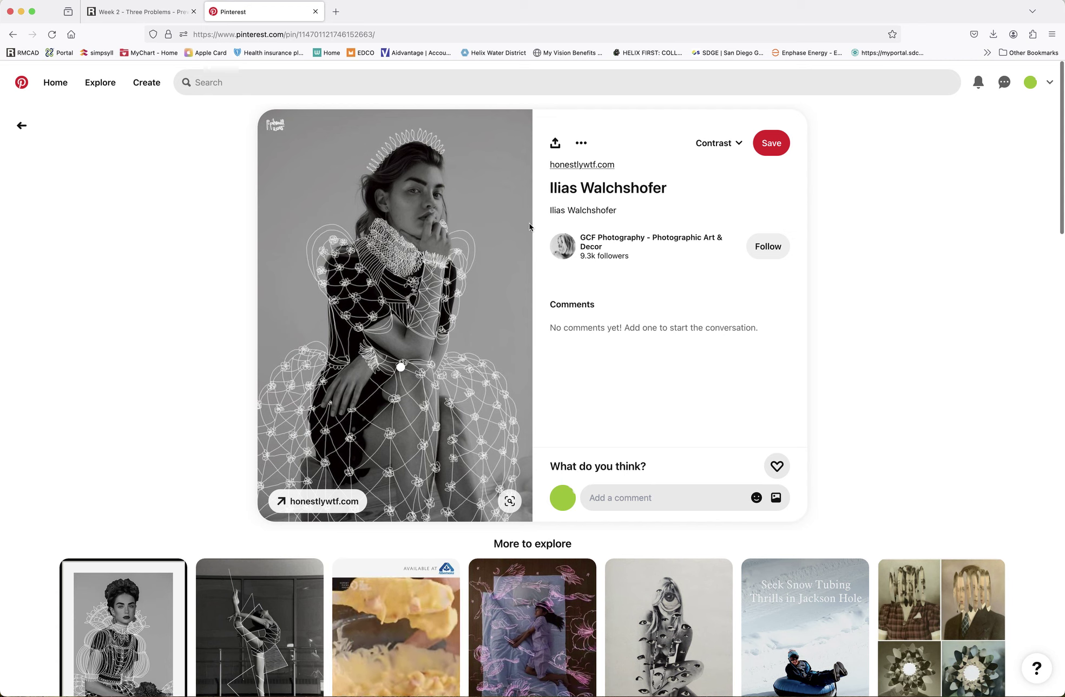
# Save the wireframe-overlay portrait pin into the Seminar board's Fashion Remix section
pyautogui.click(738, 144)
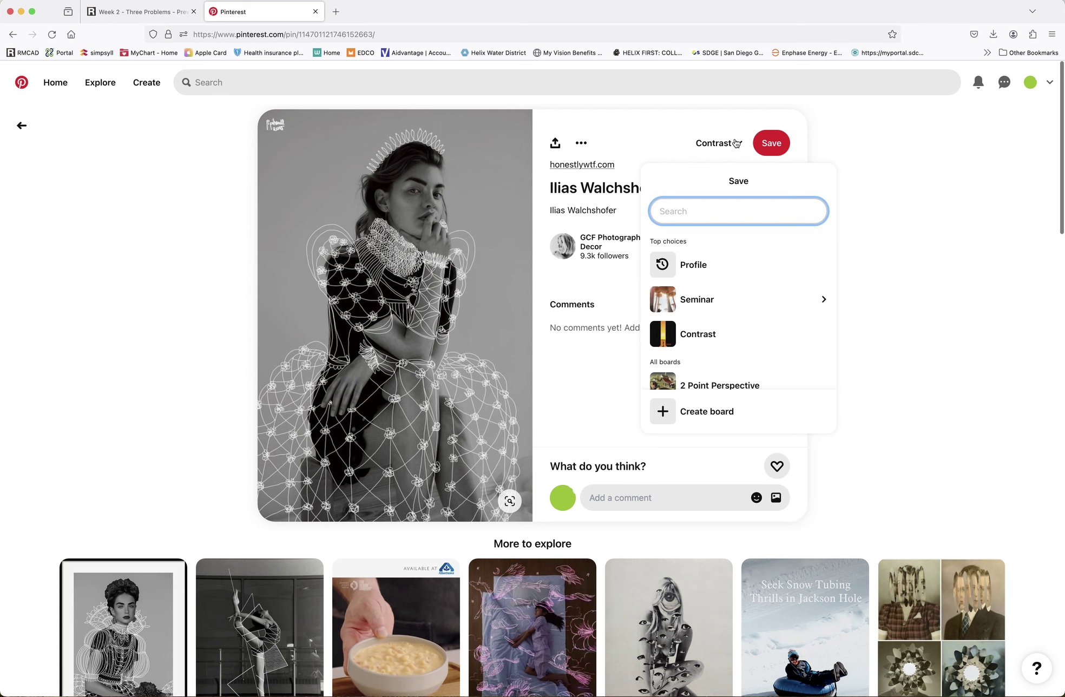
pyautogui.scroll(-5, 720, 309)
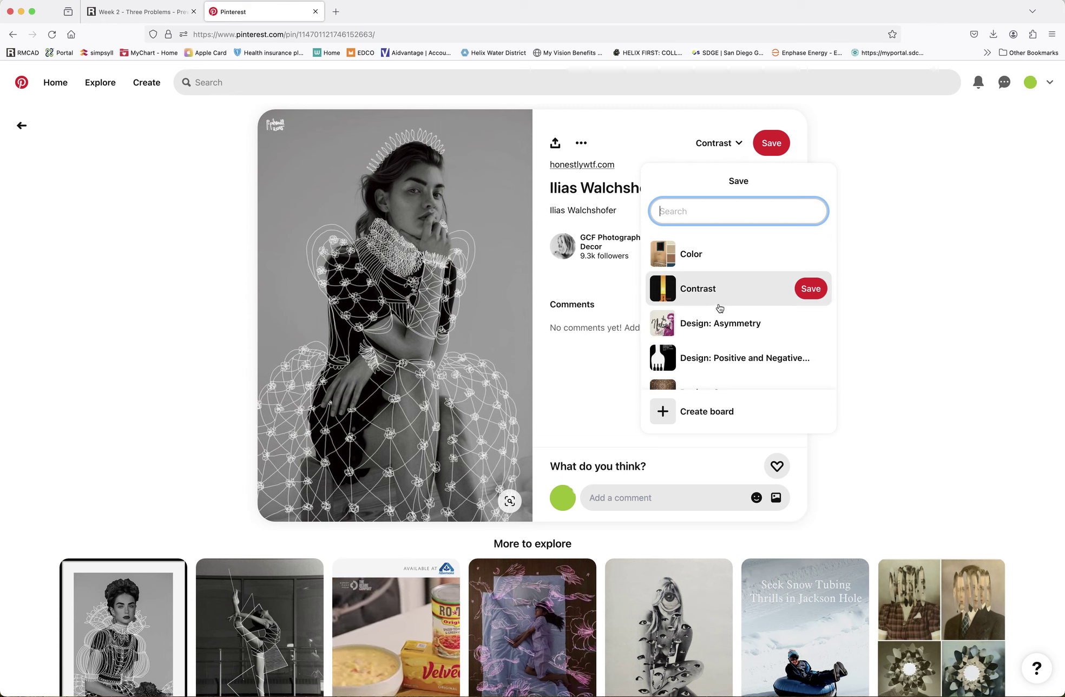
pyautogui.scroll(-8, 718, 308)
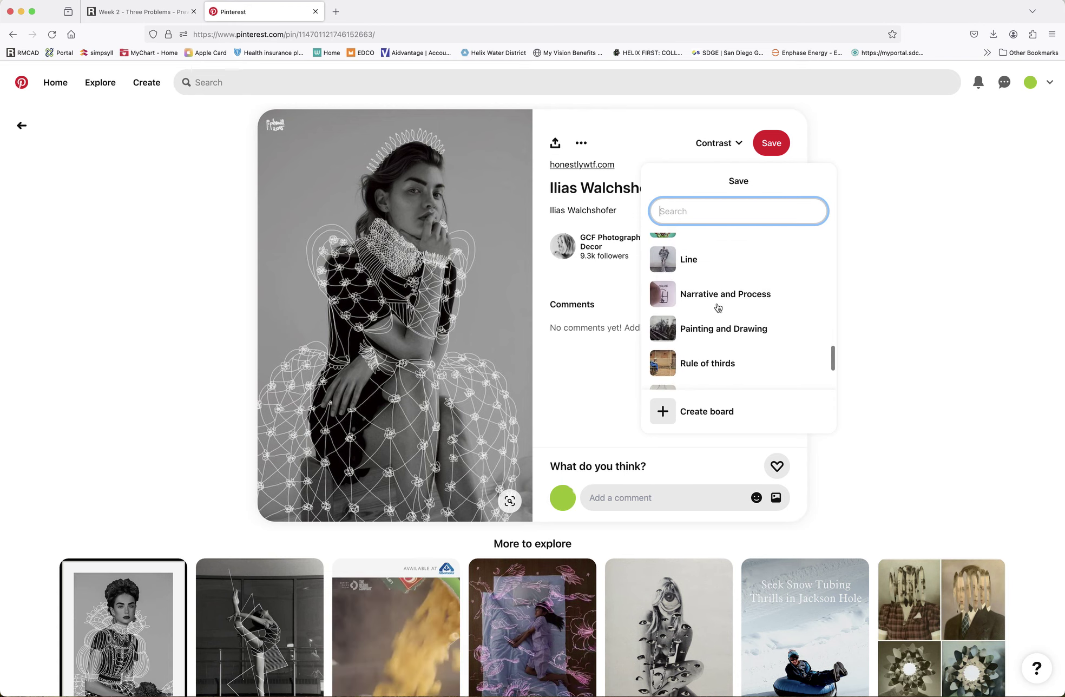
pyautogui.scroll(-3, 717, 308)
pyautogui.scroll(15, 704, 325)
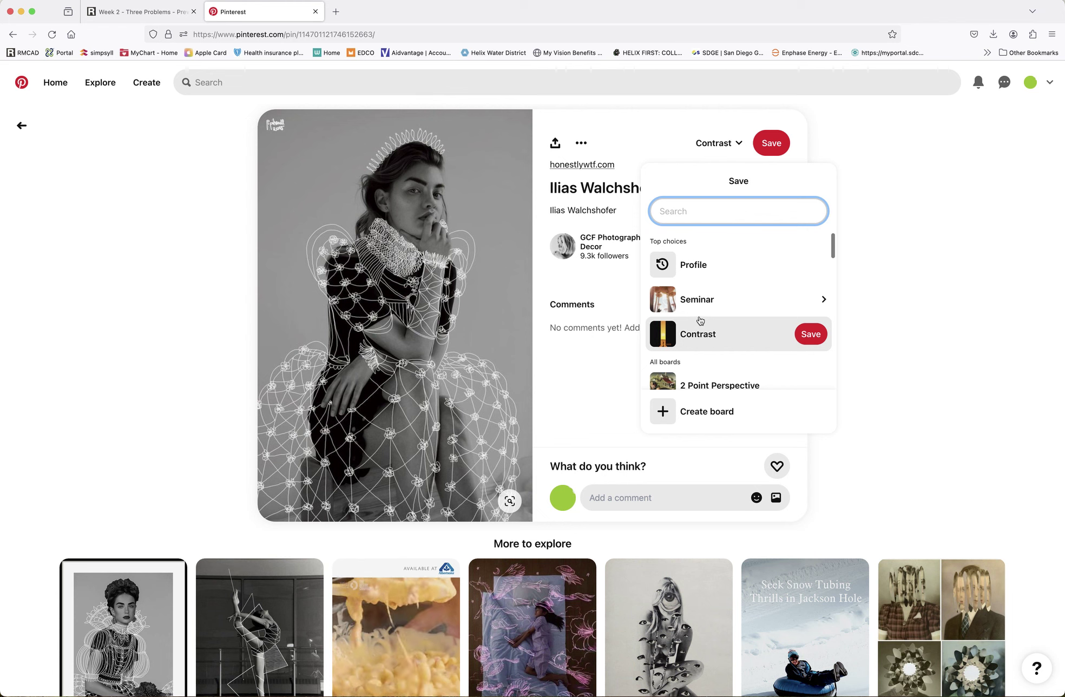
pyautogui.scroll(-8, 701, 319)
pyautogui.scroll(-6, 701, 320)
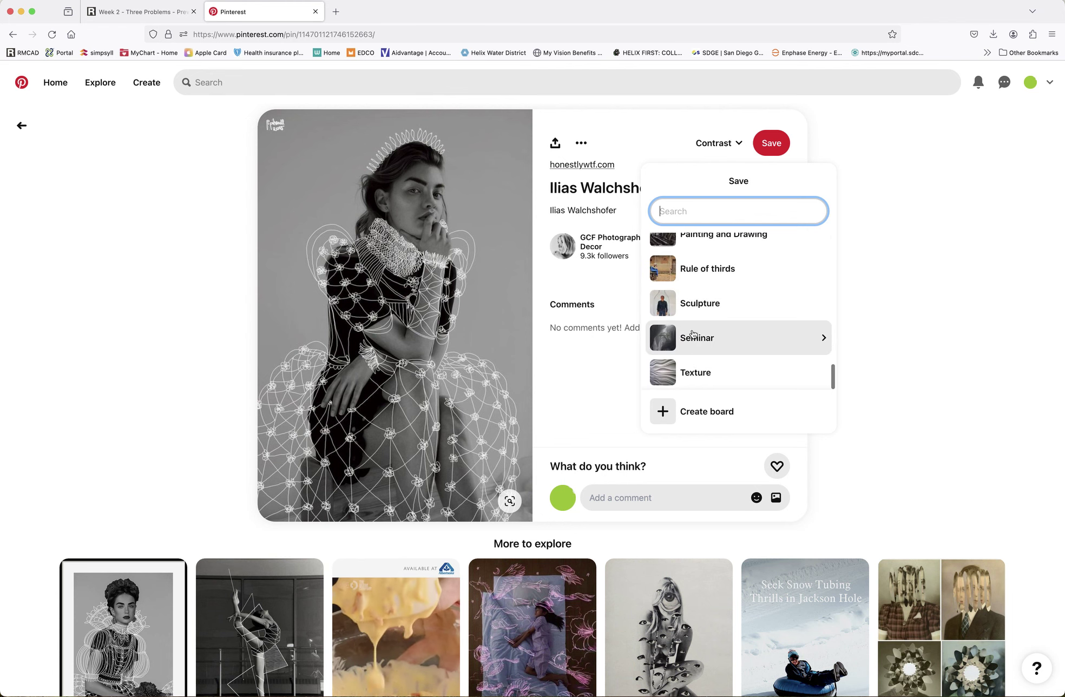
pyautogui.click(815, 342)
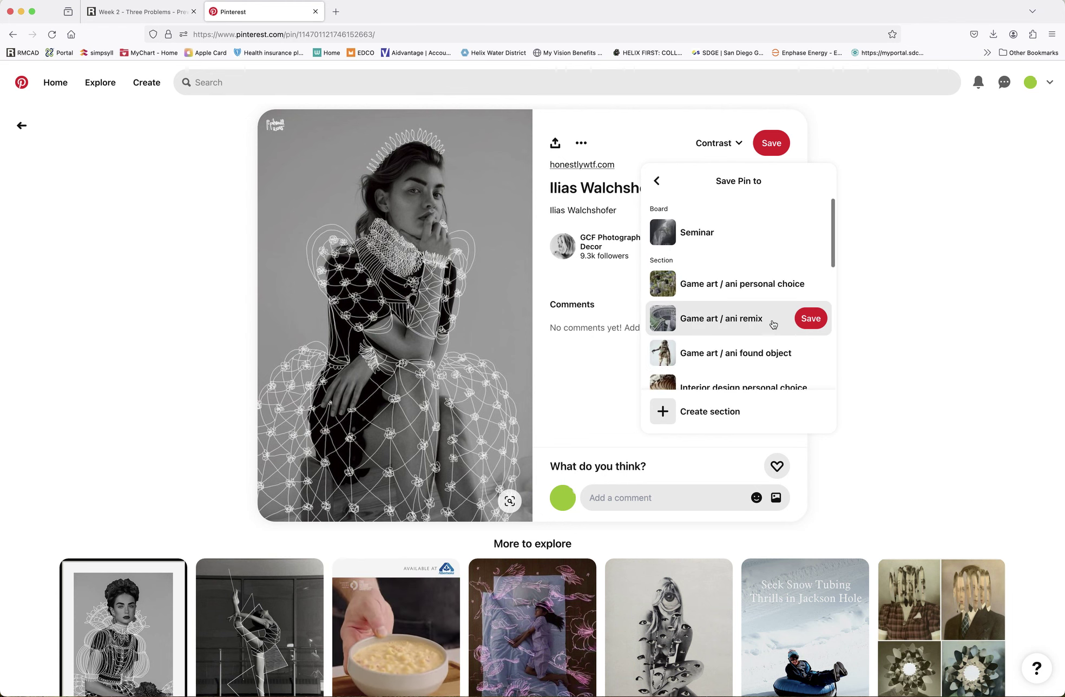
pyautogui.scroll(-5, 739, 331)
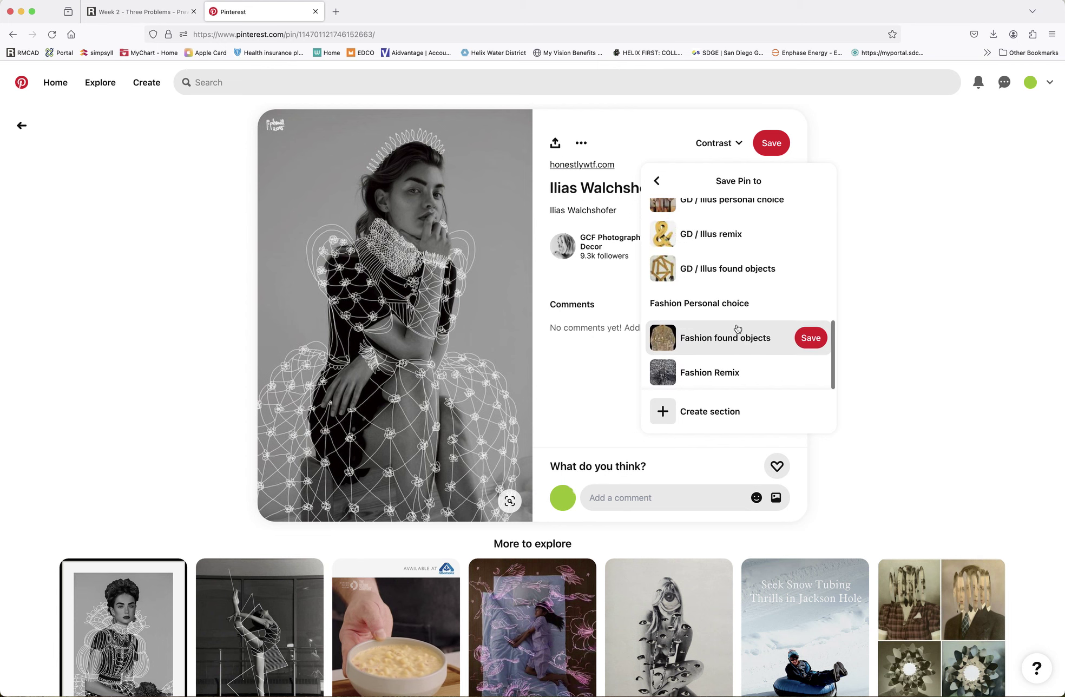
pyautogui.click(810, 374)
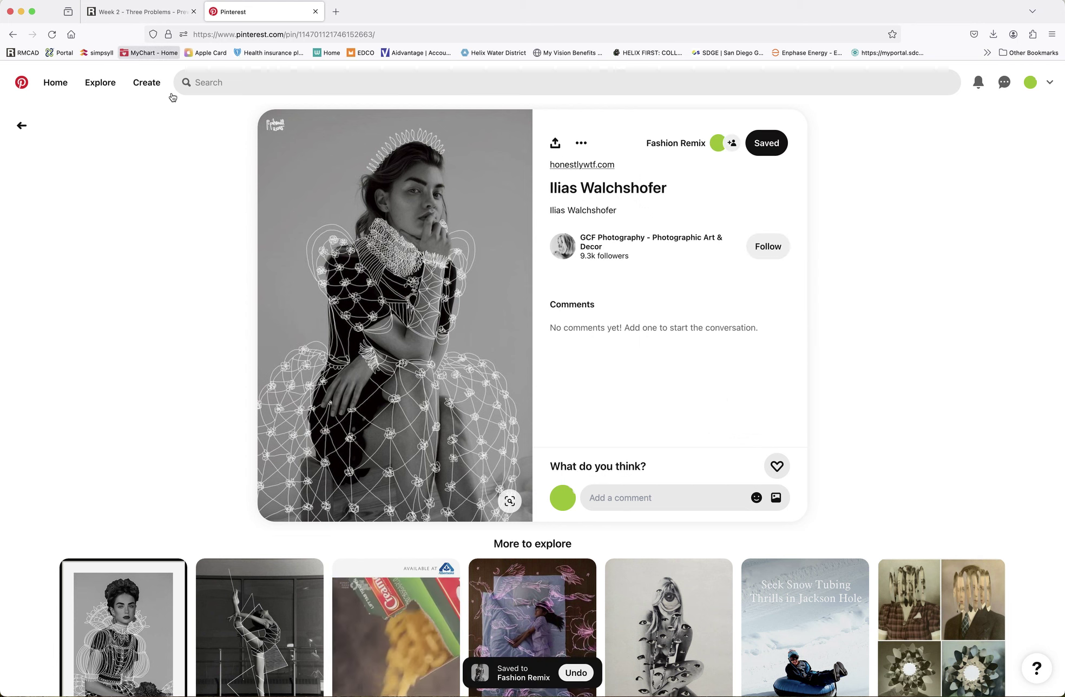
# Go back to your profile, open the Seminar board (63 pins) and its Game art / ani remix section
pyautogui.click(20, 126)
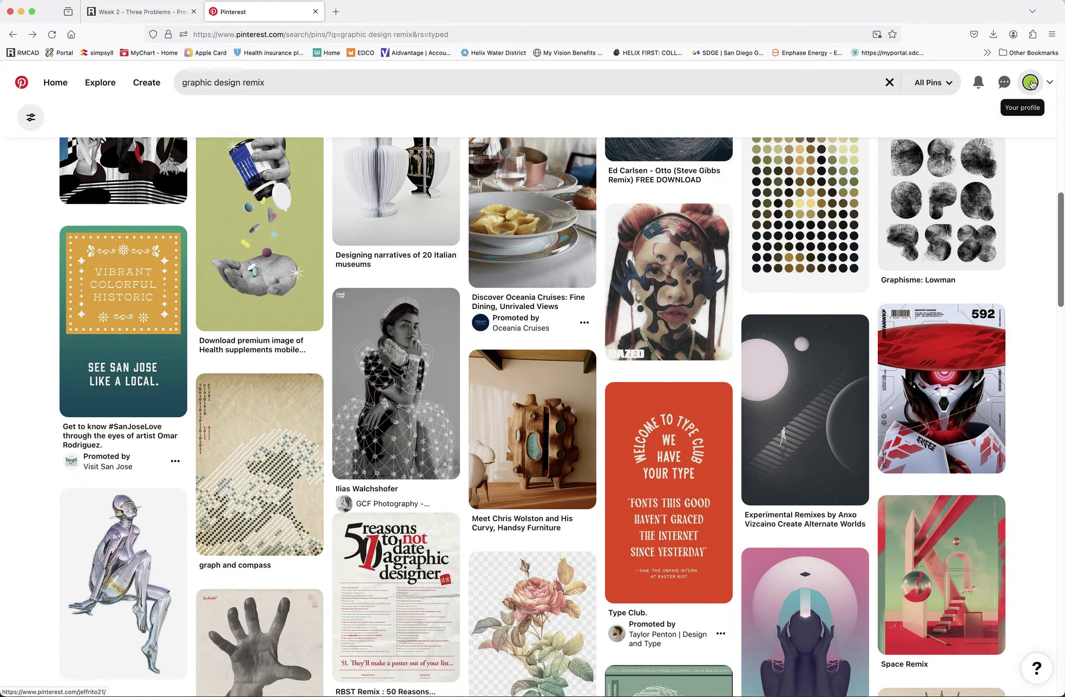
pyautogui.click(1031, 83)
pyautogui.click(215, 400)
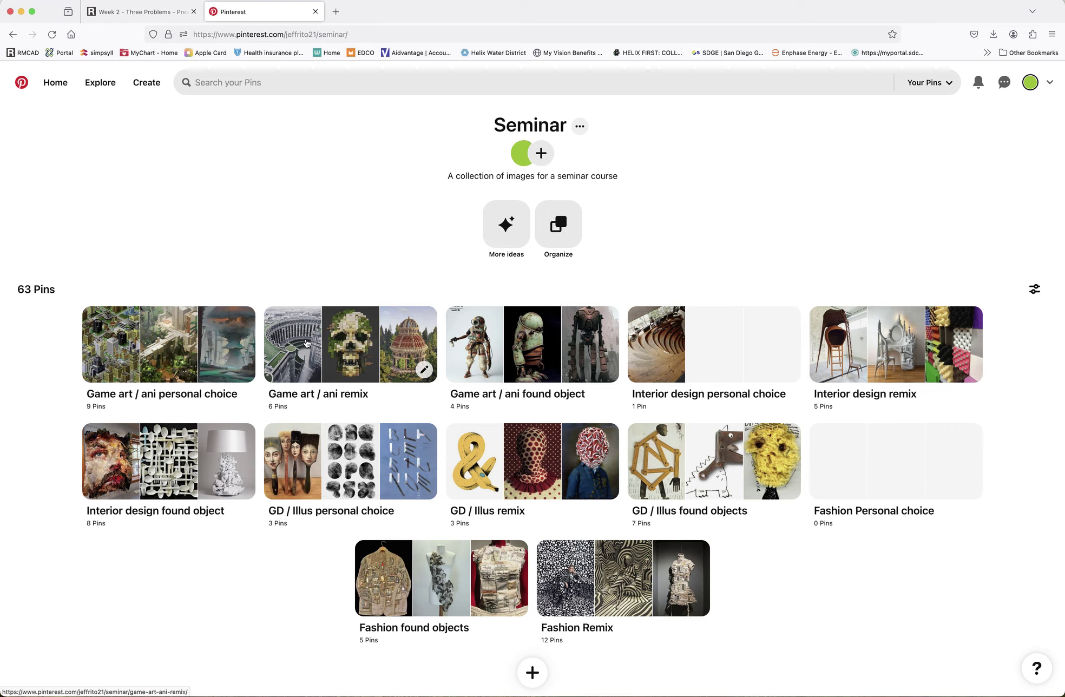
pyautogui.click(307, 343)
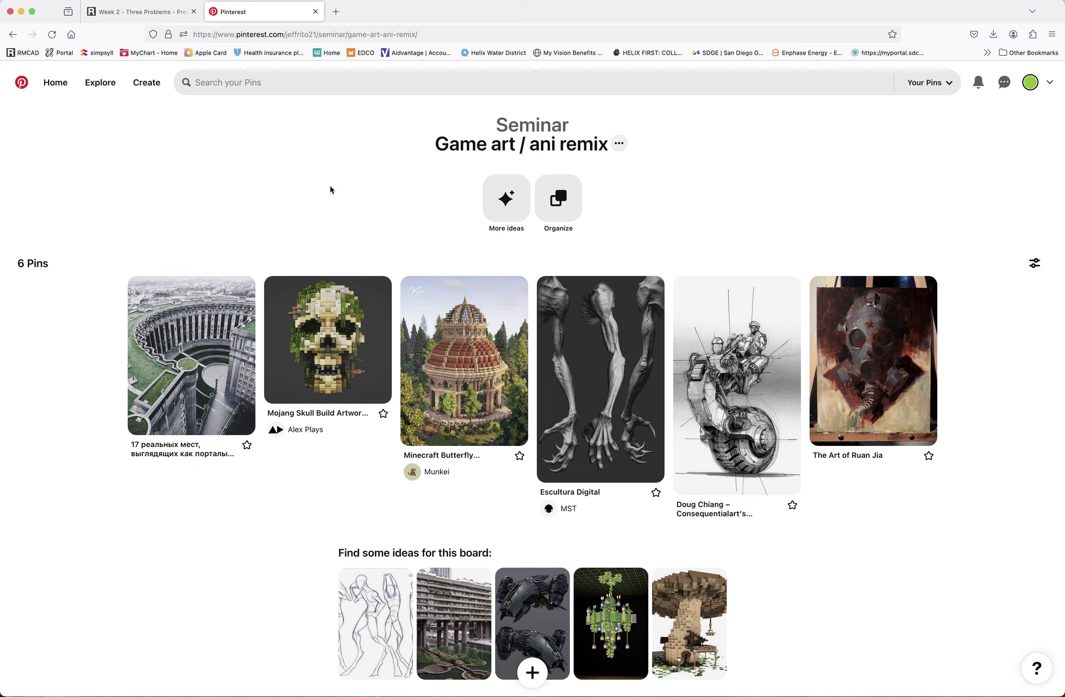
# Leave the Game art / ani remix section and open the 12-pin Fashion Remix section
pyautogui.moveTo(211, 337)
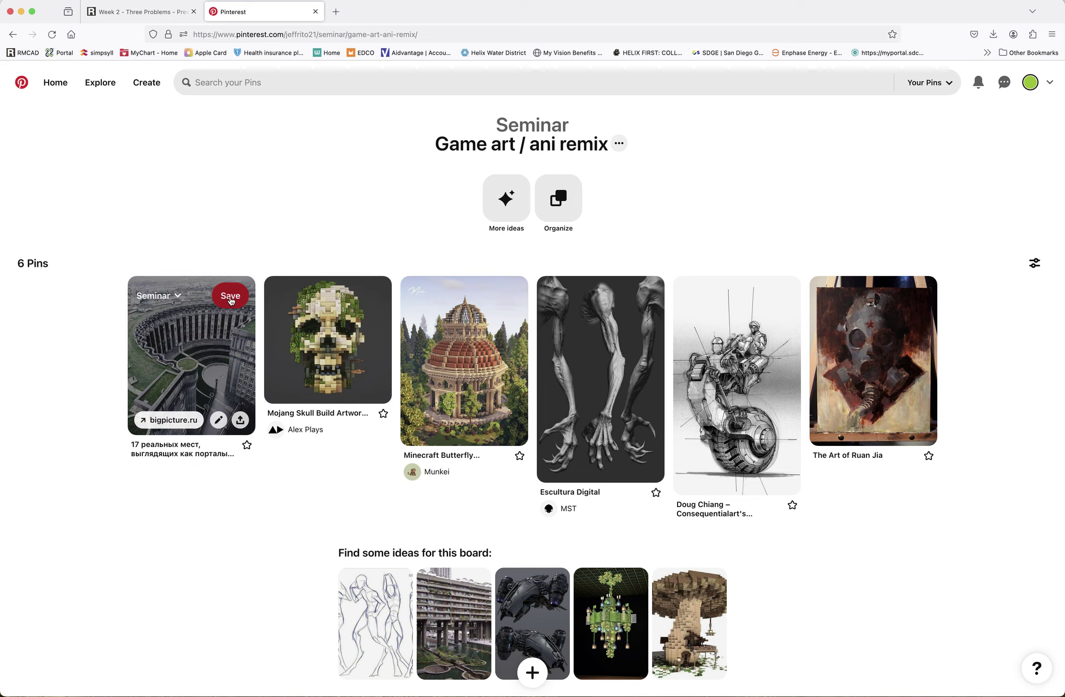
pyautogui.click(13, 35)
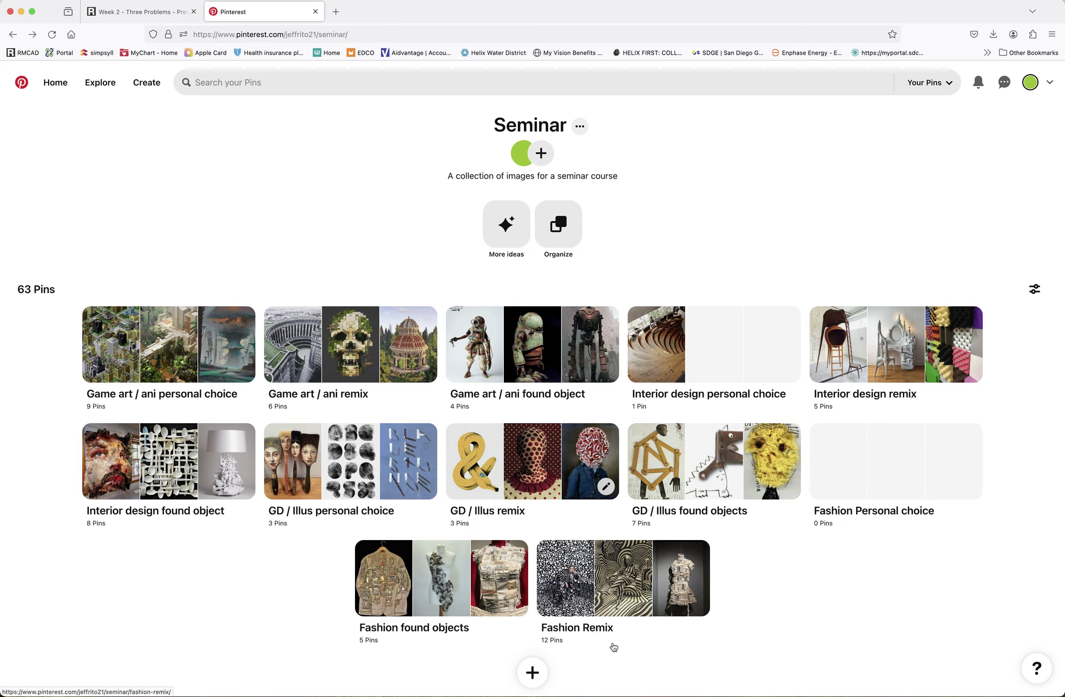
pyautogui.click(606, 589)
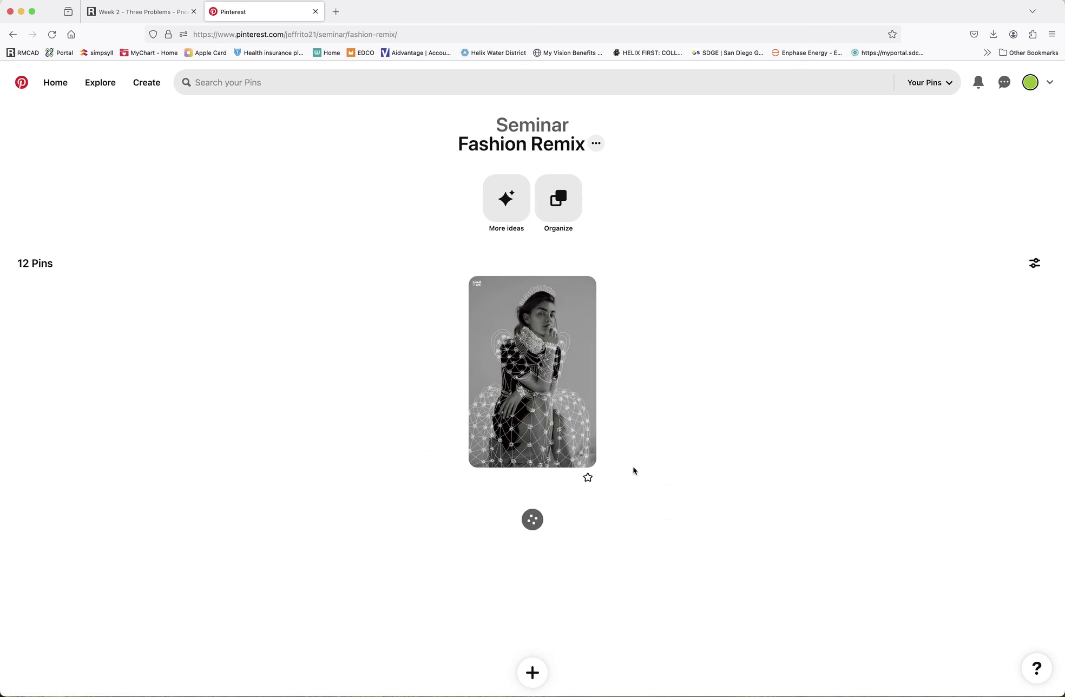
pyautogui.scroll(-6, 739, 422)
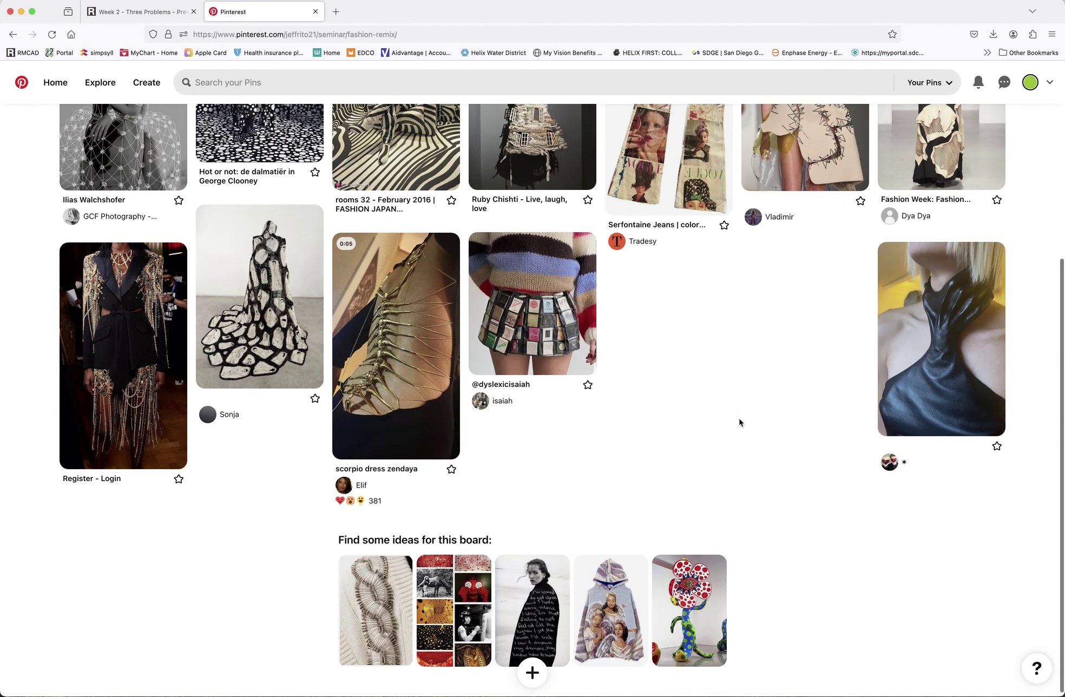
pyautogui.scroll(6, 739, 423)
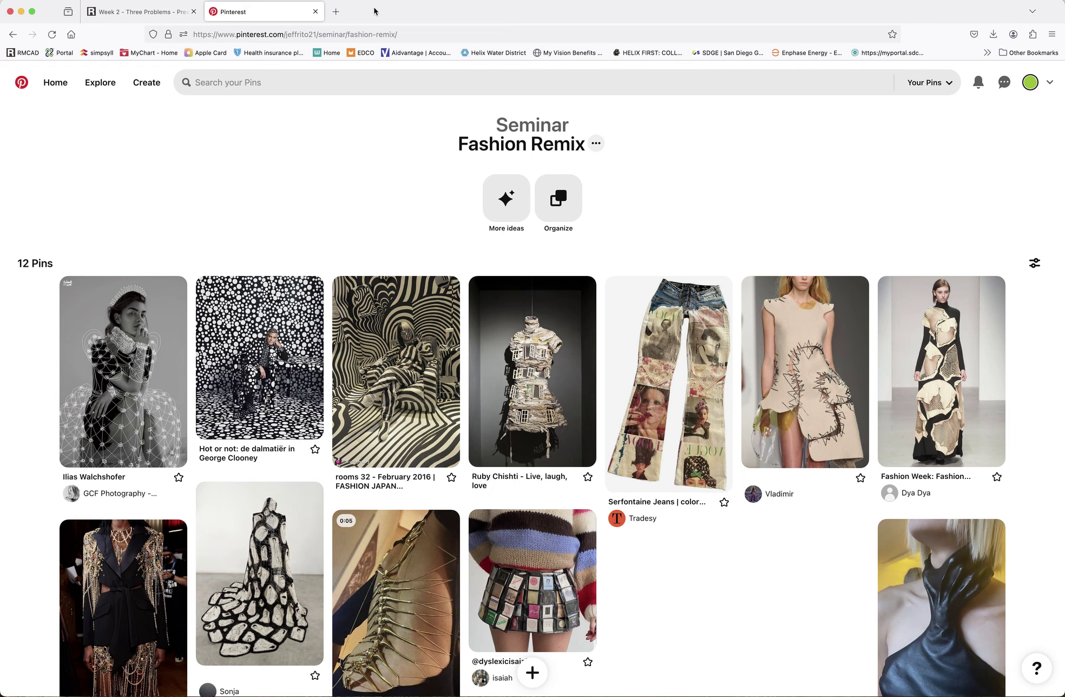
pyautogui.moveTo(381, 12); pyautogui.dragTo(377, 8)
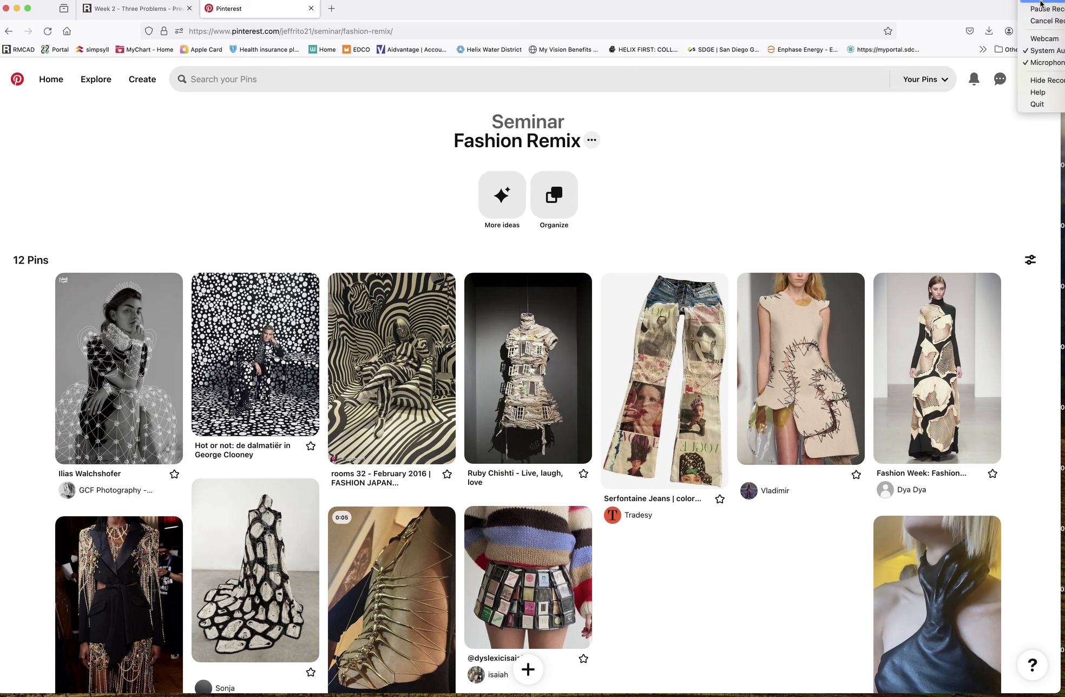
pyautogui.click(1040, 7)
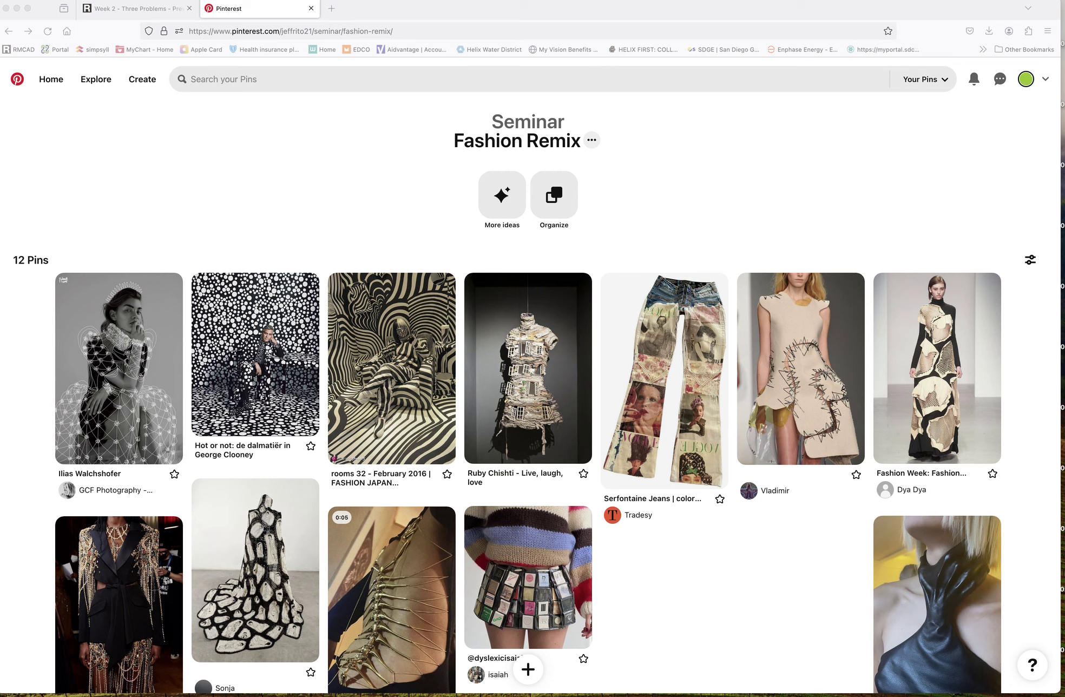
pyautogui.click(1040, 2)
pyautogui.moveTo(1061, 427); pyautogui.dragTo(566, 166)
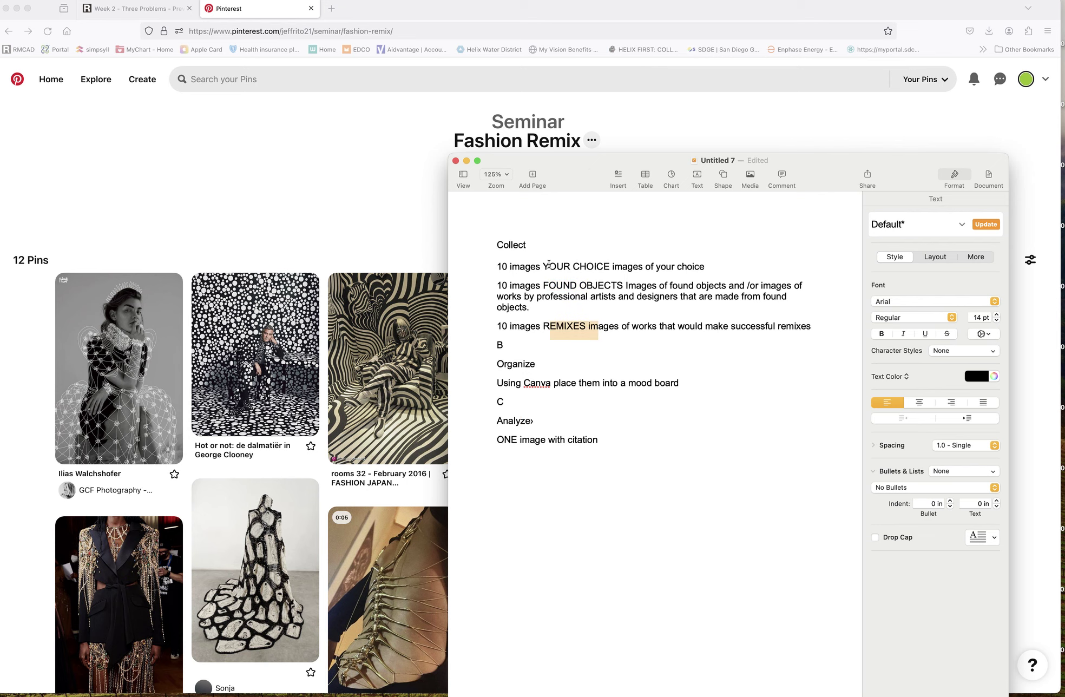
pyautogui.moveTo(567, 179); pyautogui.dragTo(1064, 358)
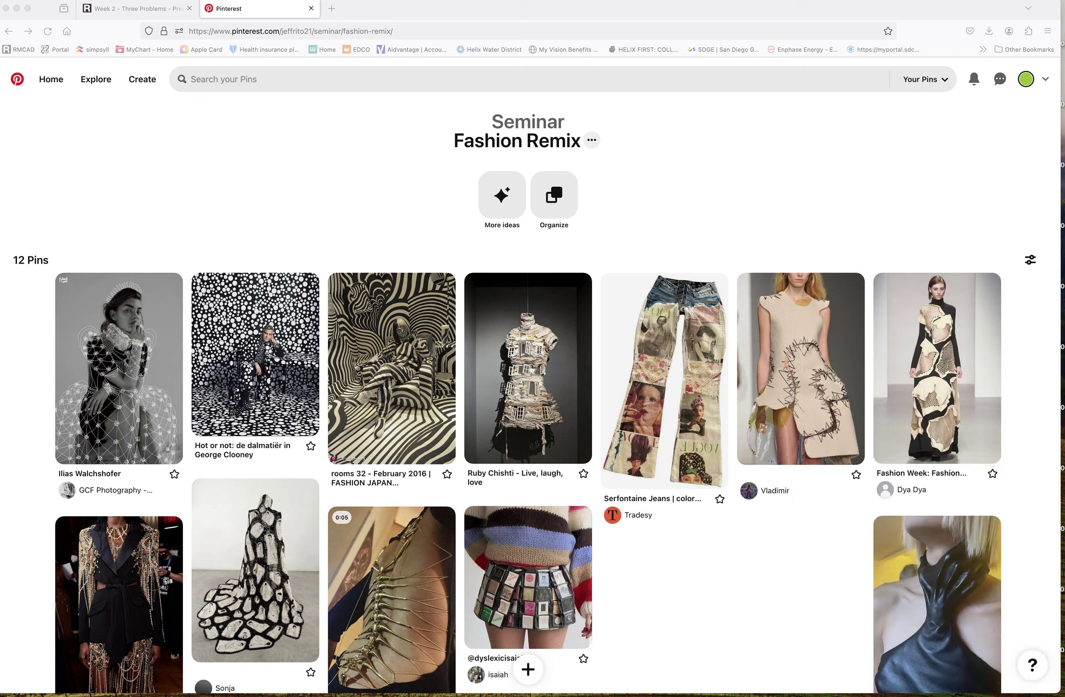
# Open canva.com in a new tab and start a blank Untitled Design whiteboard, then return to Fashion Remix
pyautogui.click(333, 9)
pyautogui.click(328, 31)
pyautogui.write('c')
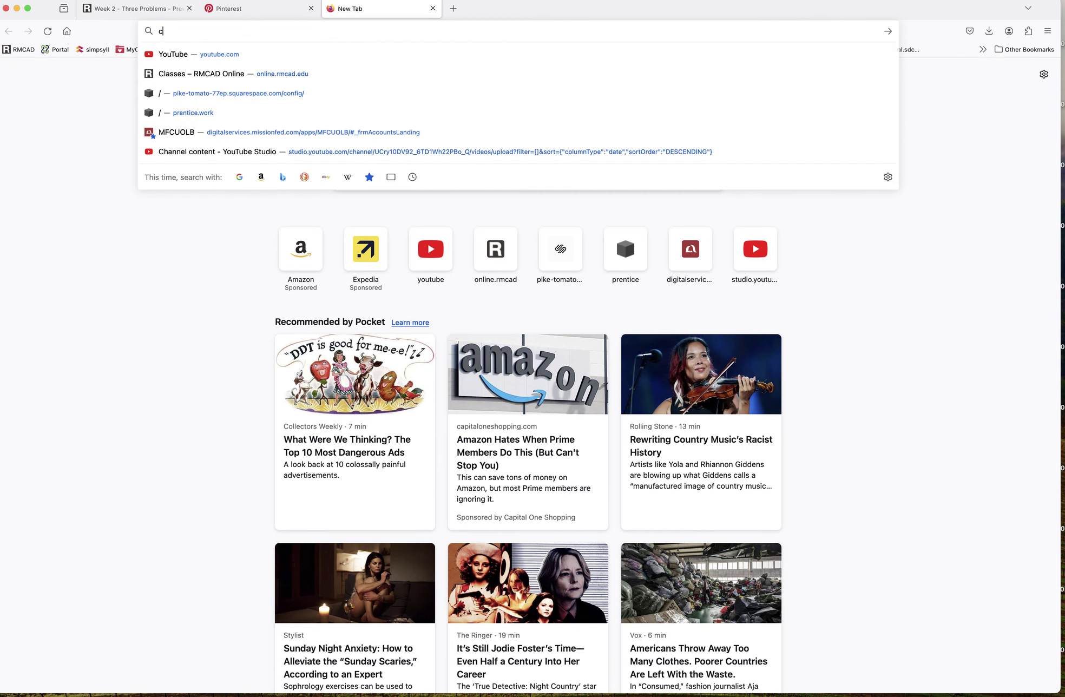
pyautogui.write('anva')
pyautogui.press('Return')
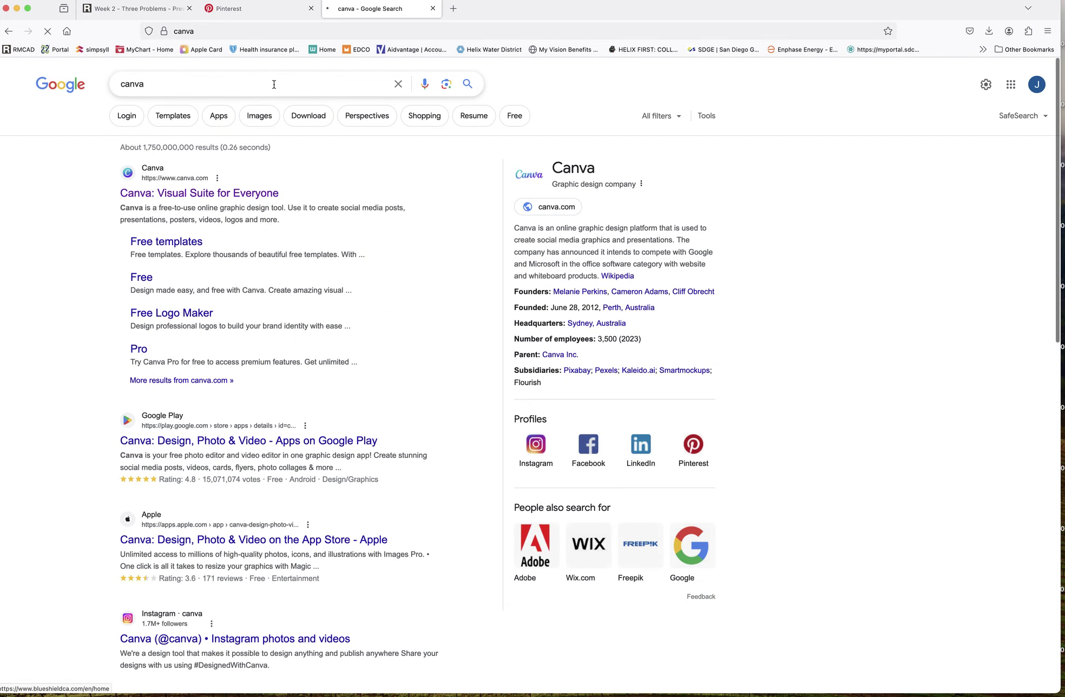
pyautogui.click(241, 194)
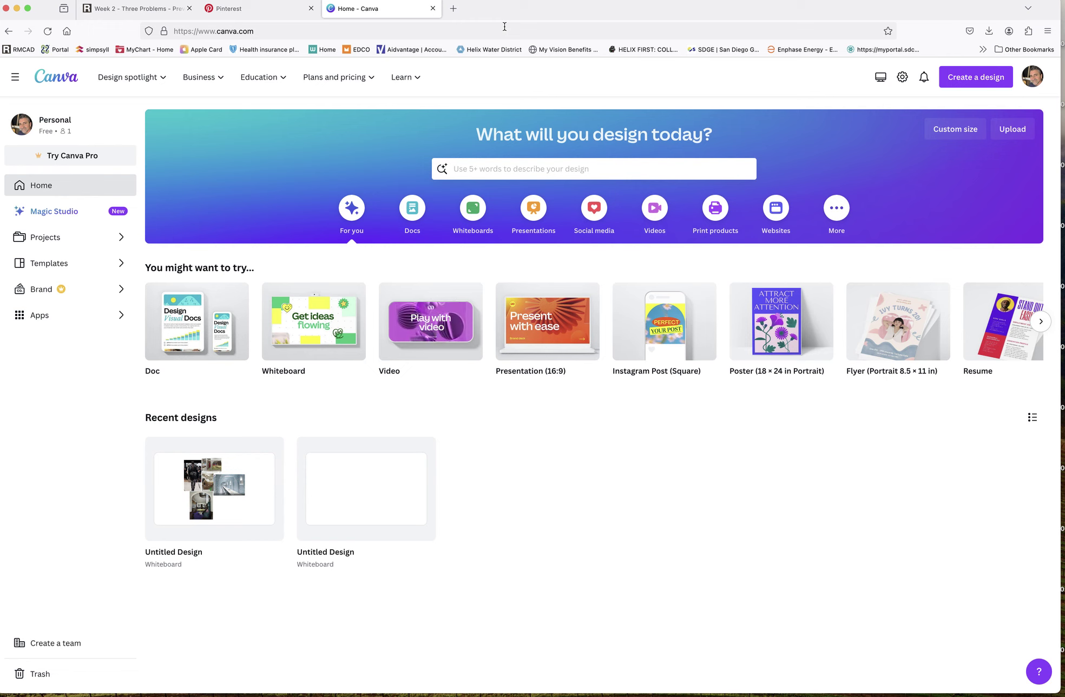
pyautogui.click(356, 481)
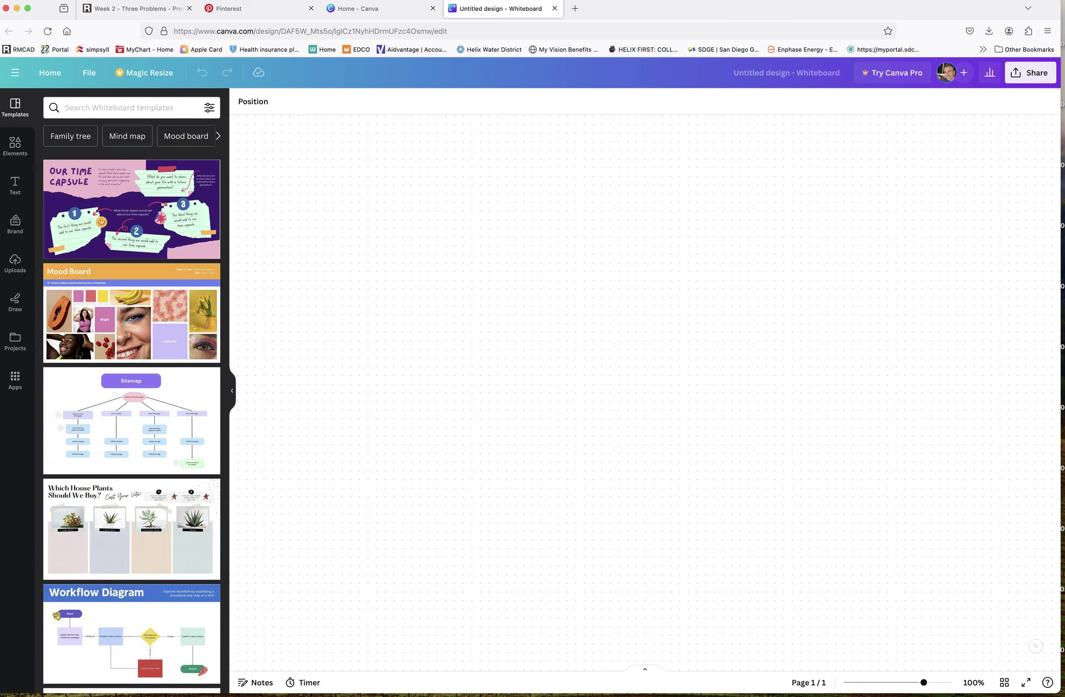
pyautogui.moveTo(1061, 107); pyautogui.dragTo(1064, 160)
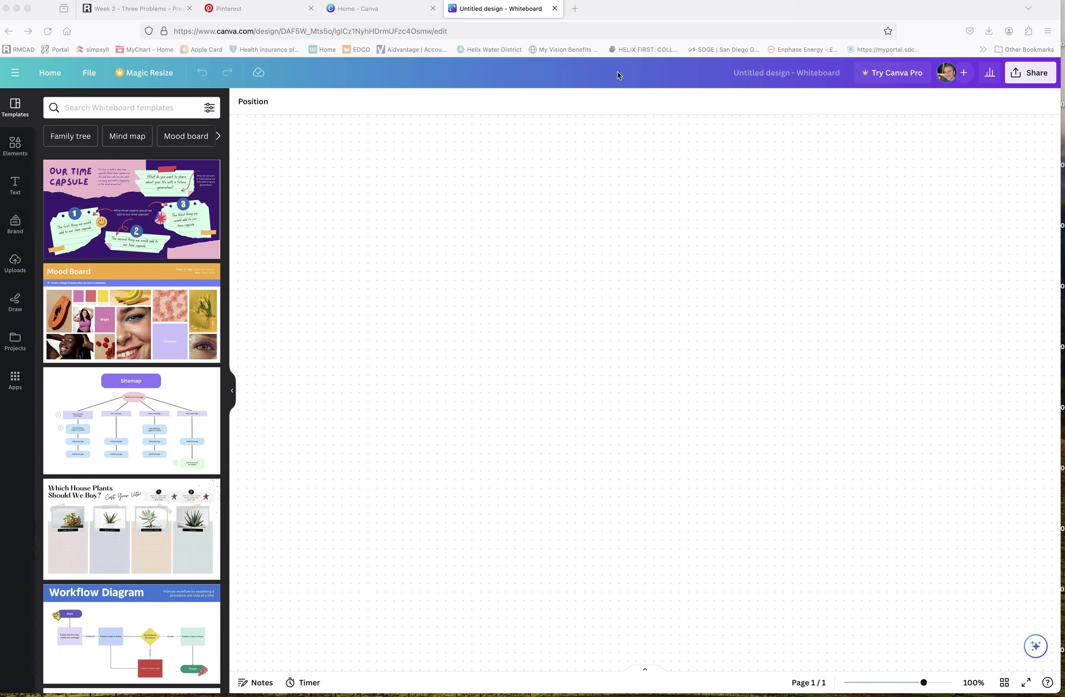
pyautogui.click(274, 12)
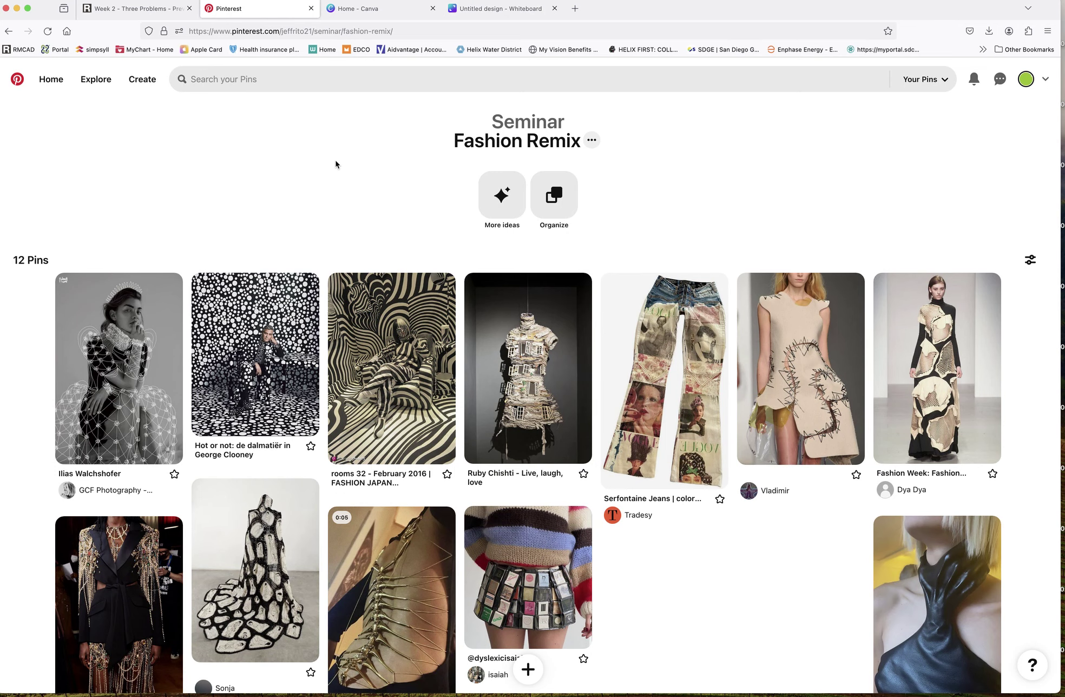
# Drag the Hot or not, Ruby Chishti and rooms 32 pin images into Finder folder 1
pyautogui.scroll(-3, 321, 161)
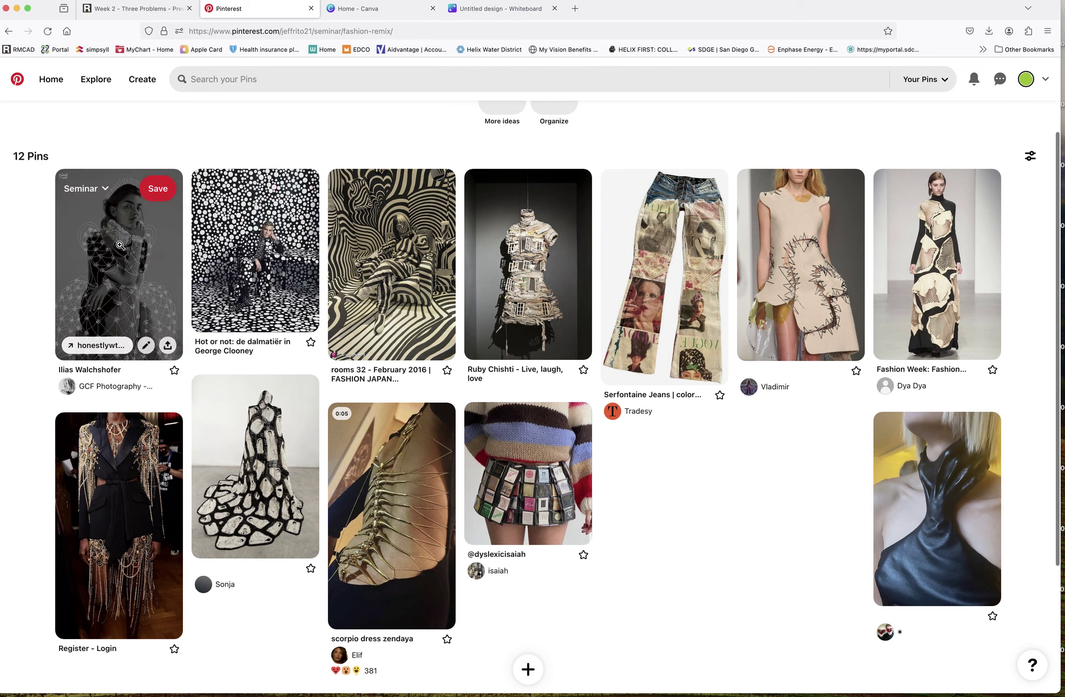
pyautogui.moveTo(120, 246); pyautogui.dragTo(936, 254)
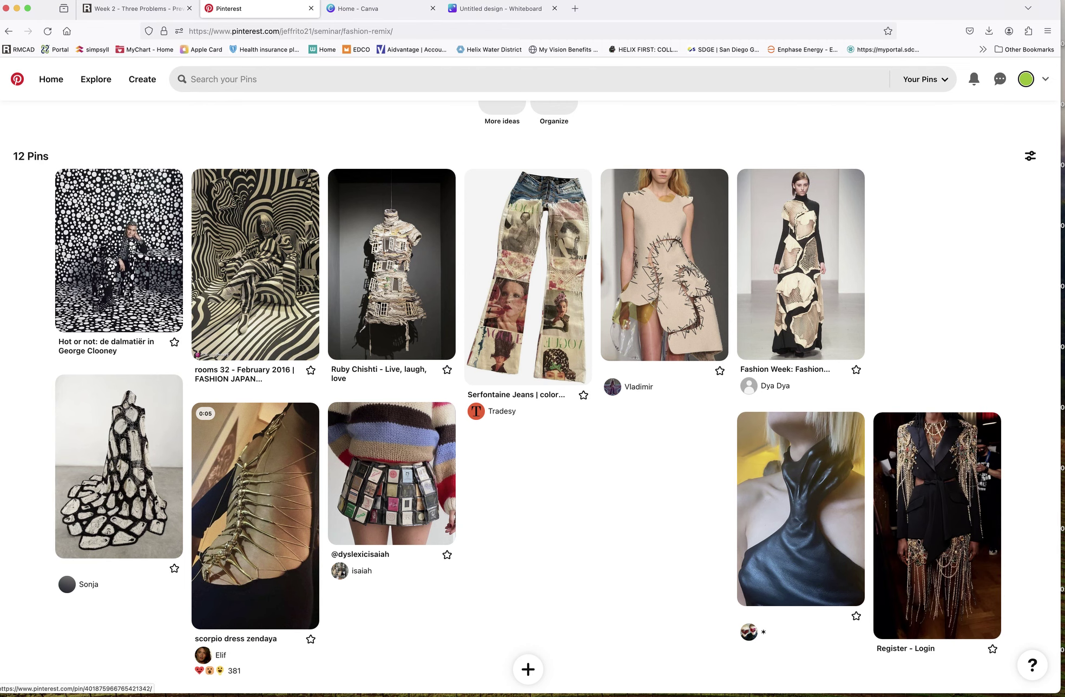
pyautogui.moveTo(936, 254); pyautogui.dragTo(120, 249)
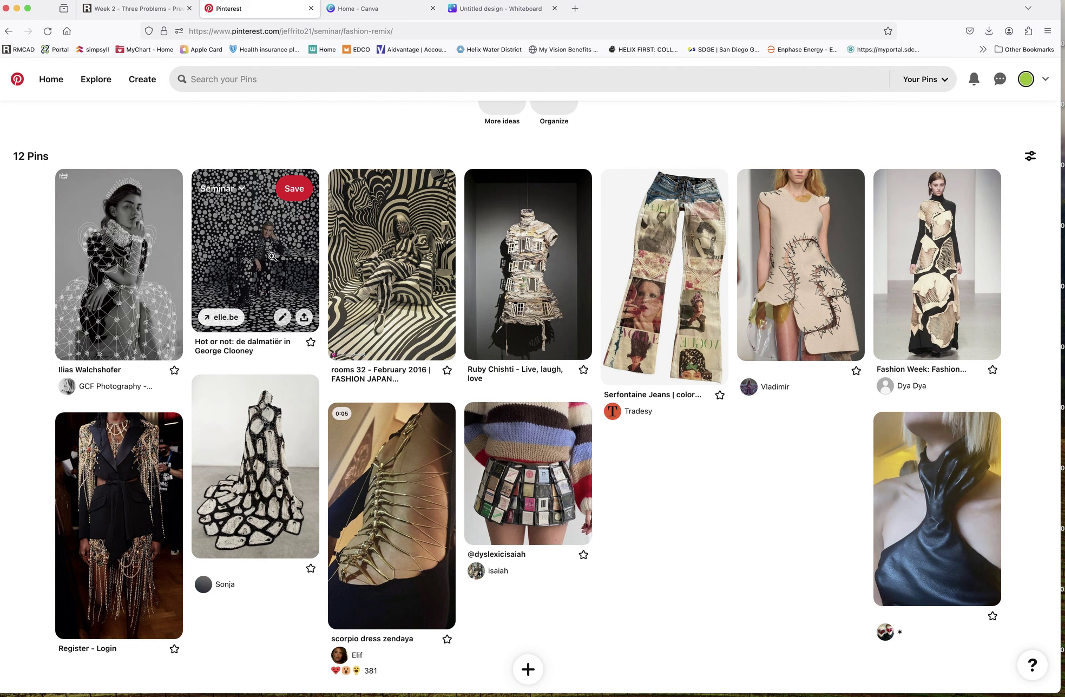
pyautogui.moveTo(272, 256)
pyautogui.mouseDown()
pyautogui.moveTo(671, 254)
pyautogui.moveTo(255, 248)
pyautogui.mouseUp()
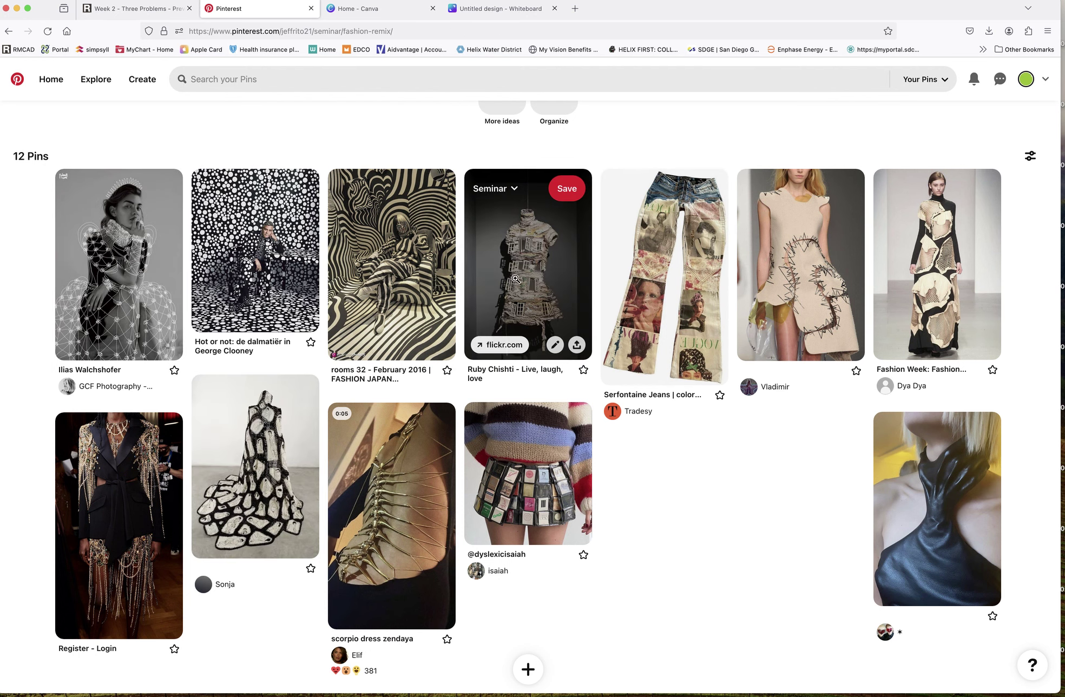
pyautogui.moveTo(514, 278); pyautogui.dragTo(1063, 346)
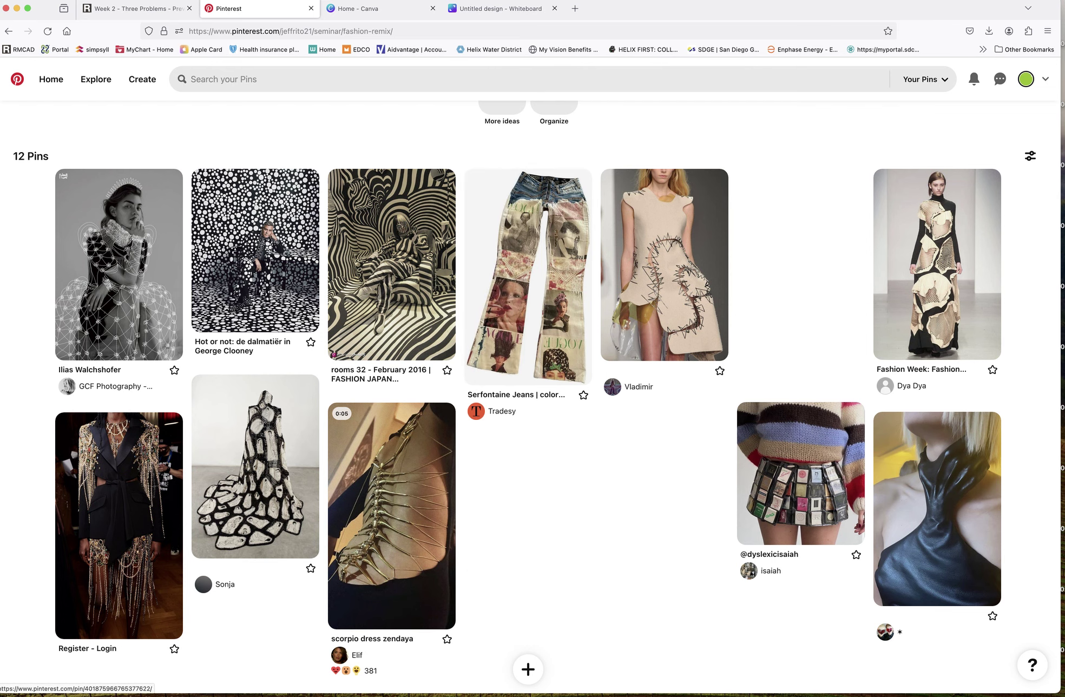
pyautogui.moveTo(1059, 272); pyautogui.dragTo(1060, 273)
pyautogui.moveTo(379, 270); pyautogui.dragTo(1061, 260)
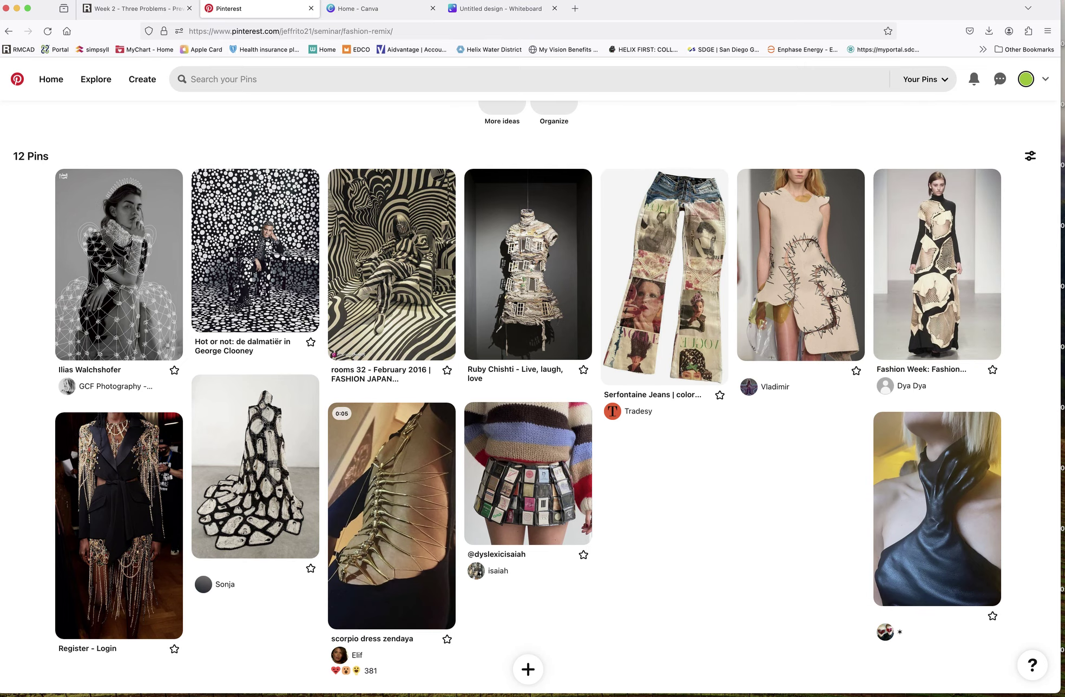
pyautogui.moveTo(1061, 117); pyautogui.dragTo(811, 100)
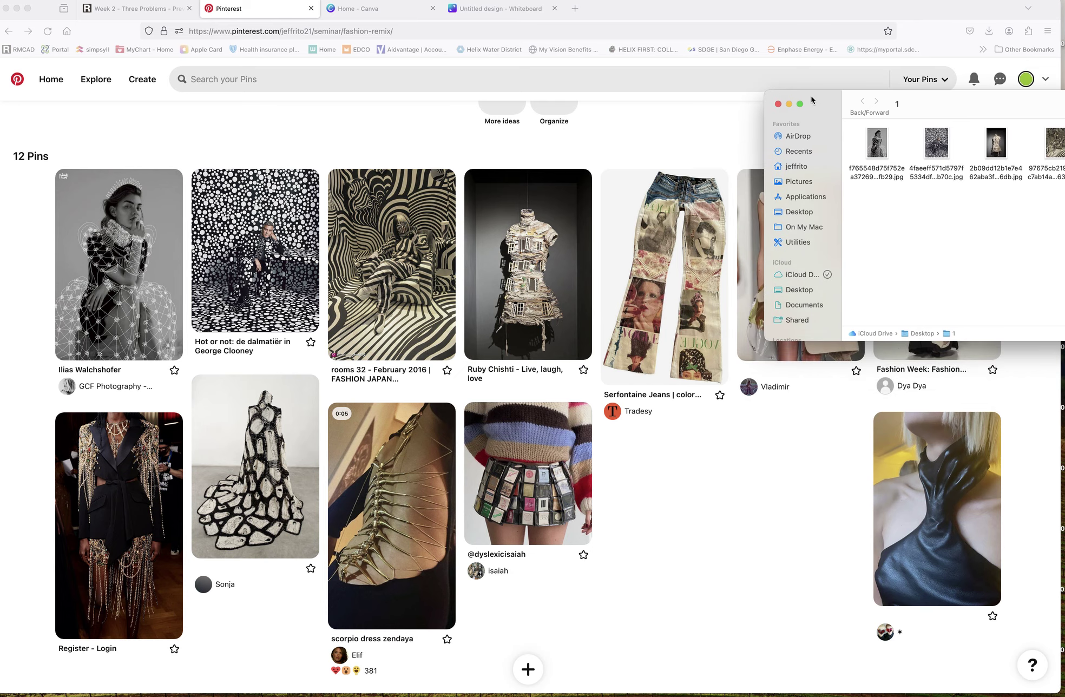
pyautogui.click(529, 462)
pyautogui.moveTo(514, 473); pyautogui.dragTo(1055, 303)
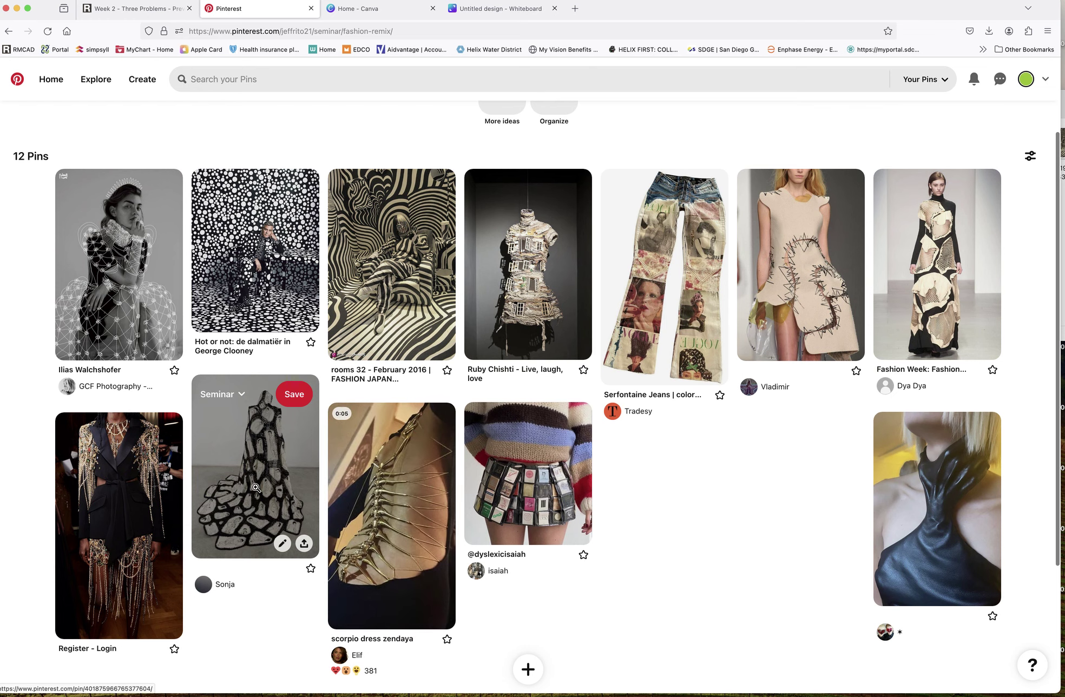
pyautogui.moveTo(256, 488); pyautogui.dragTo(1058, 303)
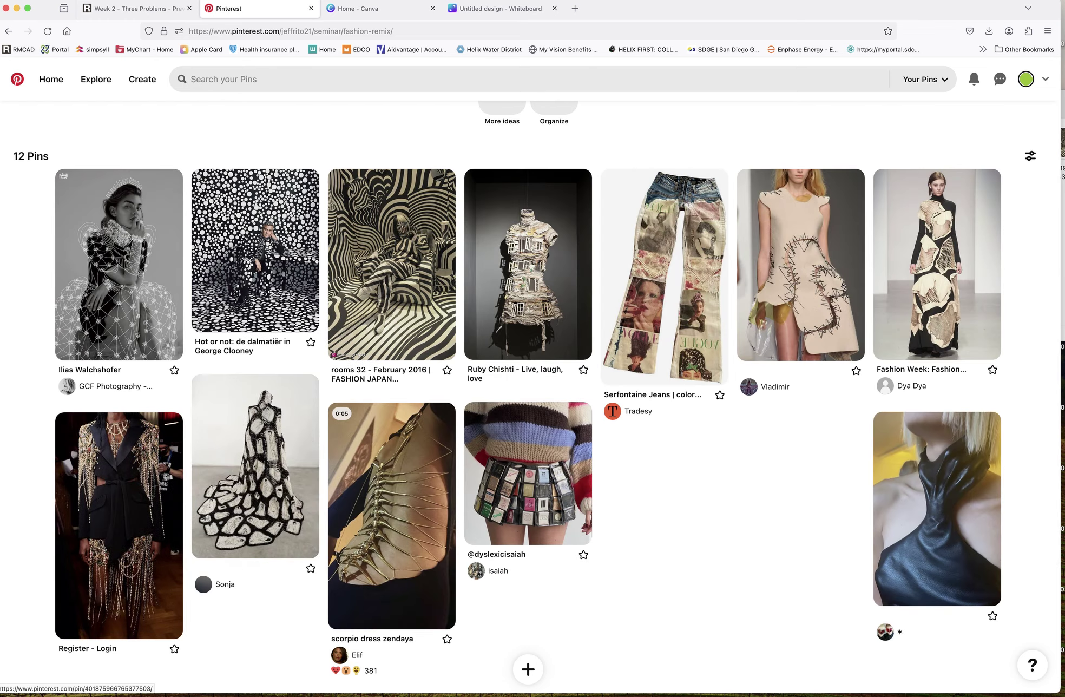
pyautogui.moveTo(88, 516); pyautogui.dragTo(726, 198)
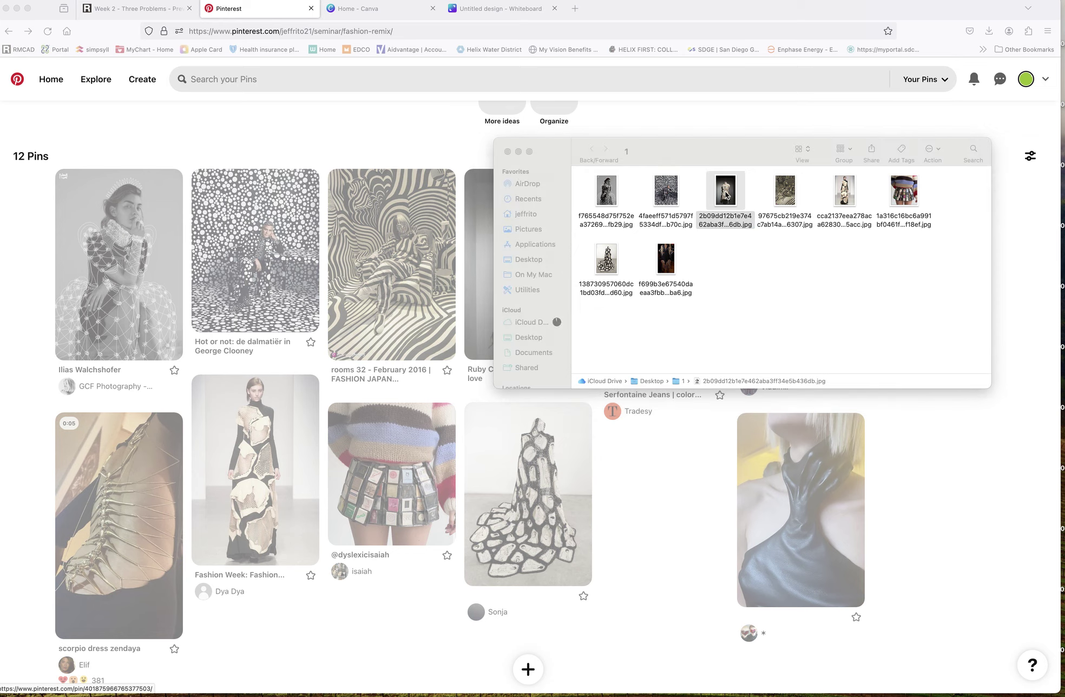
pyautogui.doubleClick(726, 194)
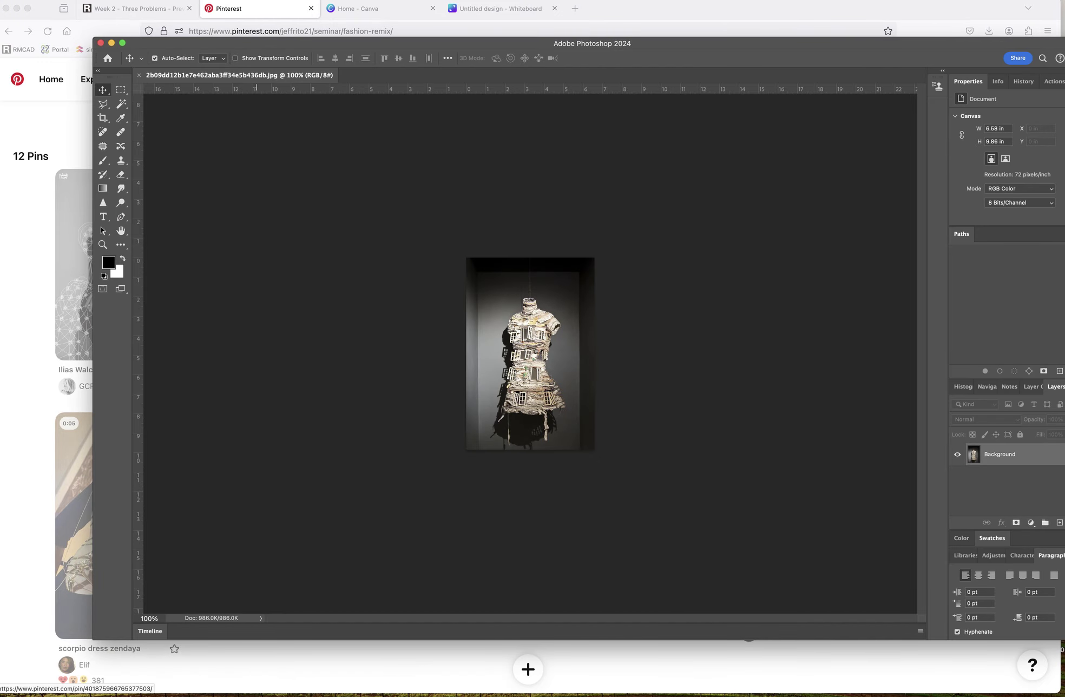
# Check the dress image's size (474 × 710 px at 72 ppi) and close Image Size unchanged
pyautogui.click(113, 72)
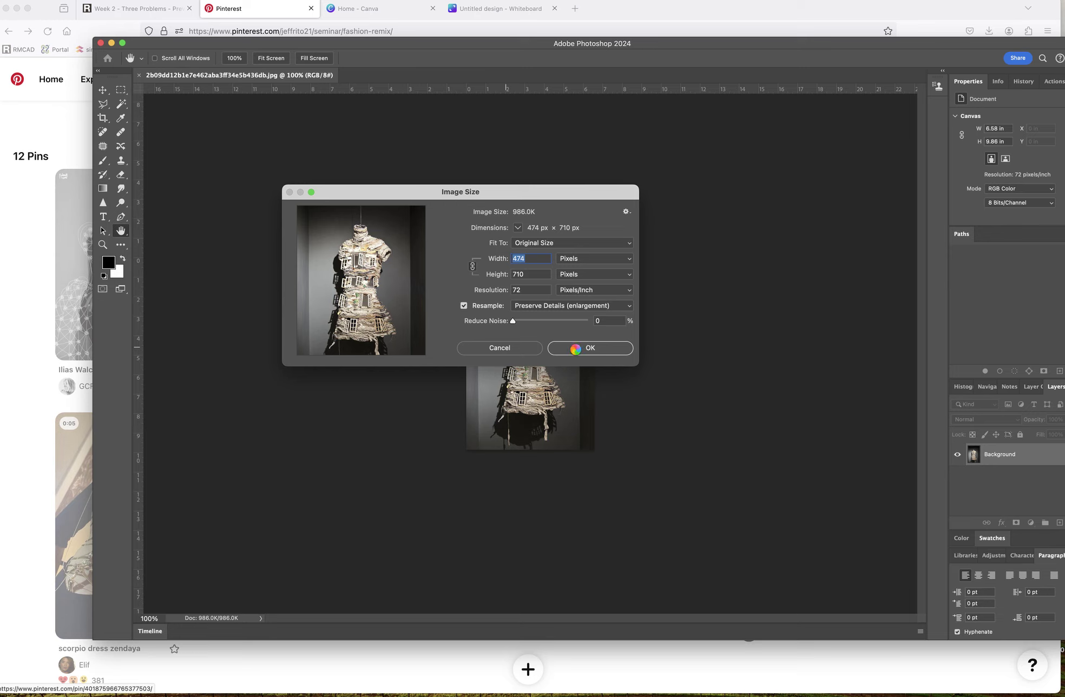
pyautogui.click(579, 351)
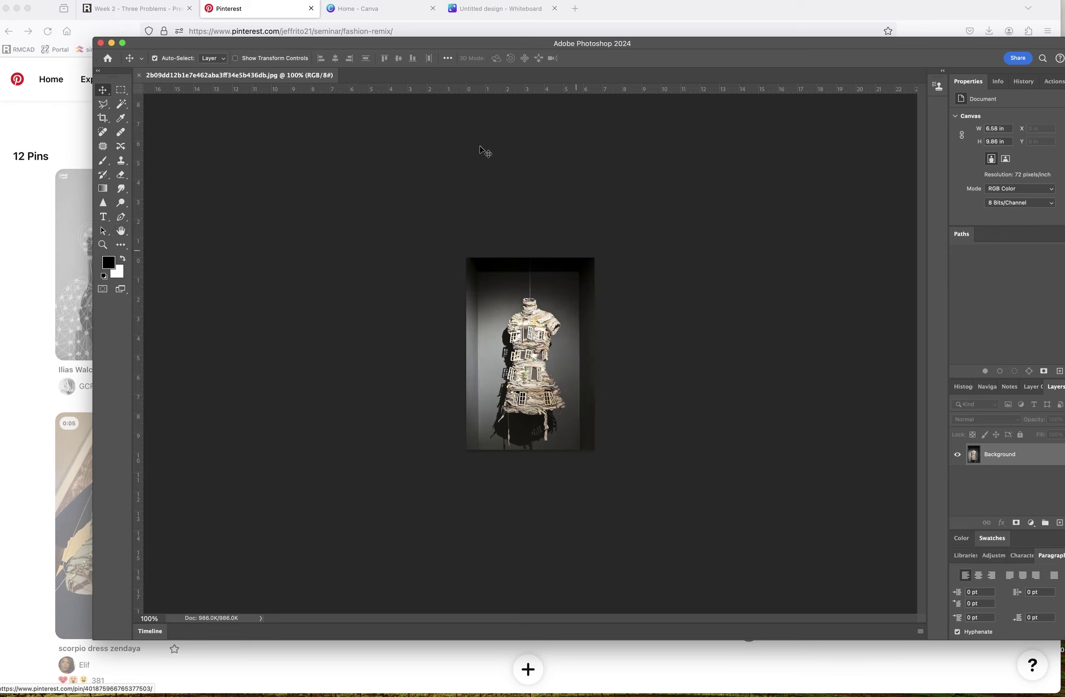
# Open the Ruby Chishti pin and drag its full-size dress image into folder 1
pyautogui.click(233, 8)
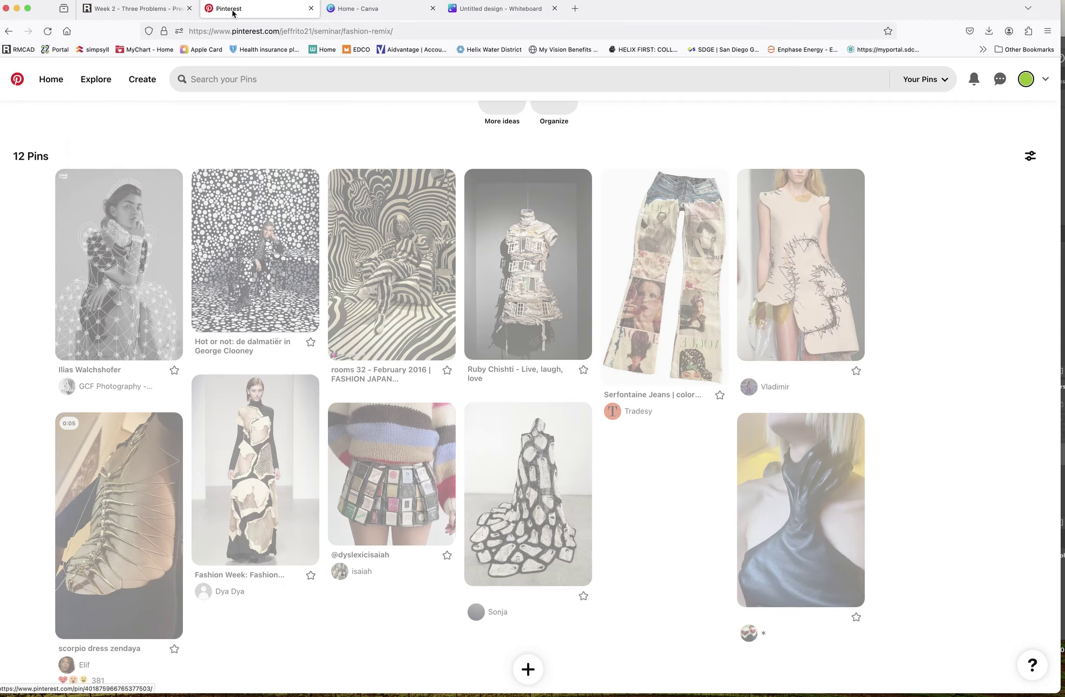
pyautogui.click(523, 275)
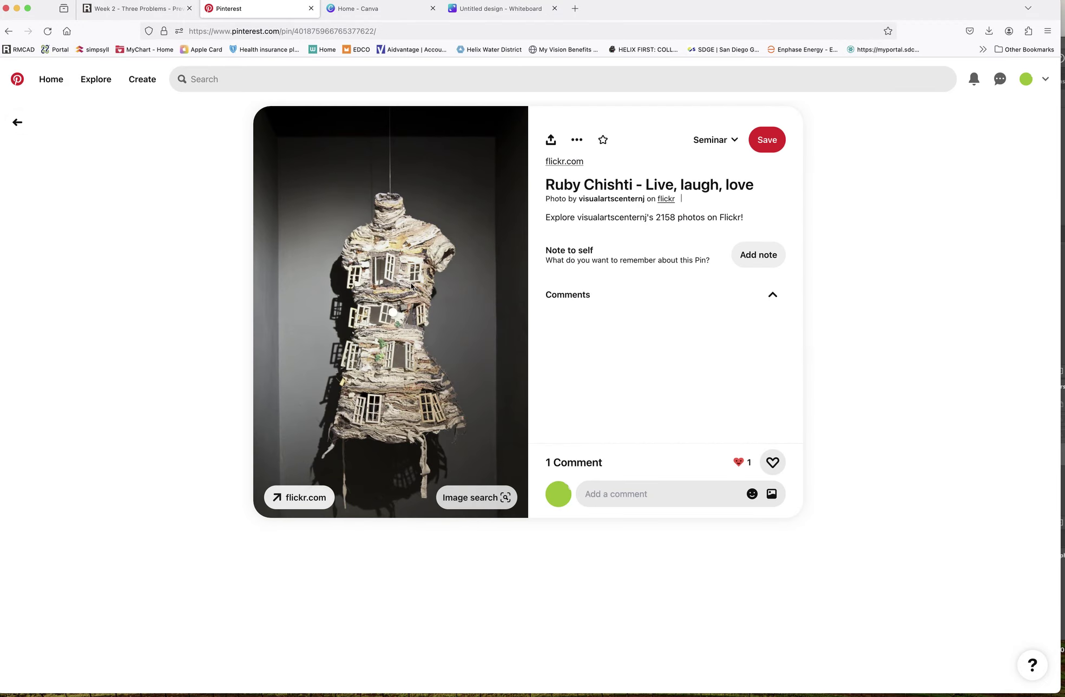
pyautogui.moveTo(375, 284); pyautogui.dragTo(453, 314)
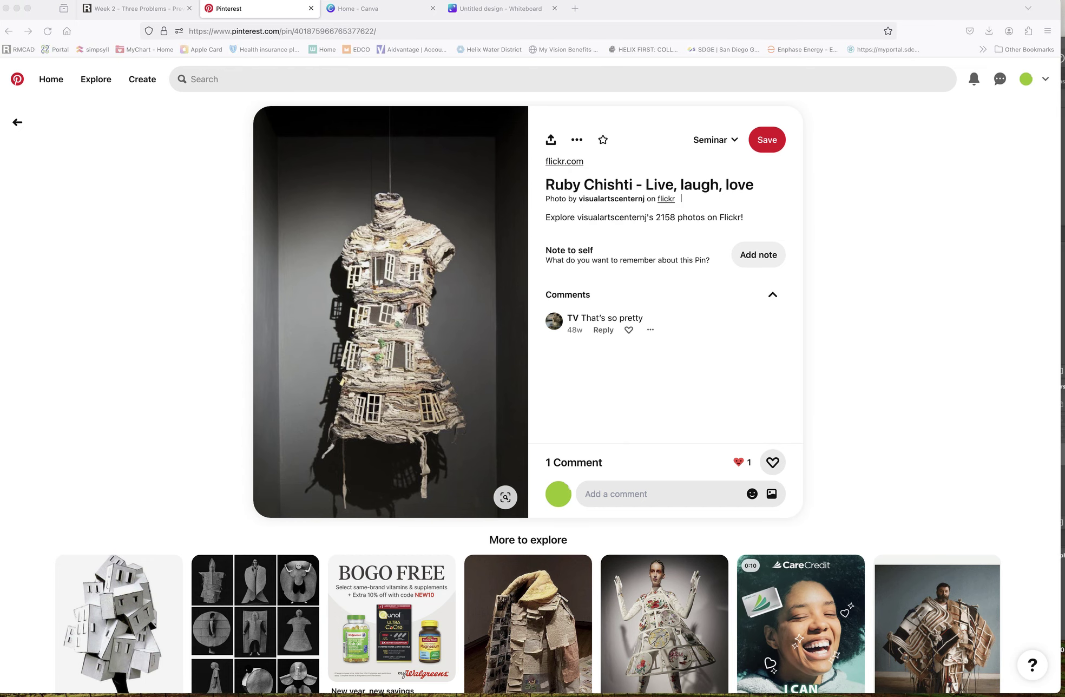
# Open the new -1 dress copy from folder 1 in Photoshop
pyautogui.press('super+Tab')
pyautogui.moveTo(650, 159); pyautogui.dragTo(893, 124)
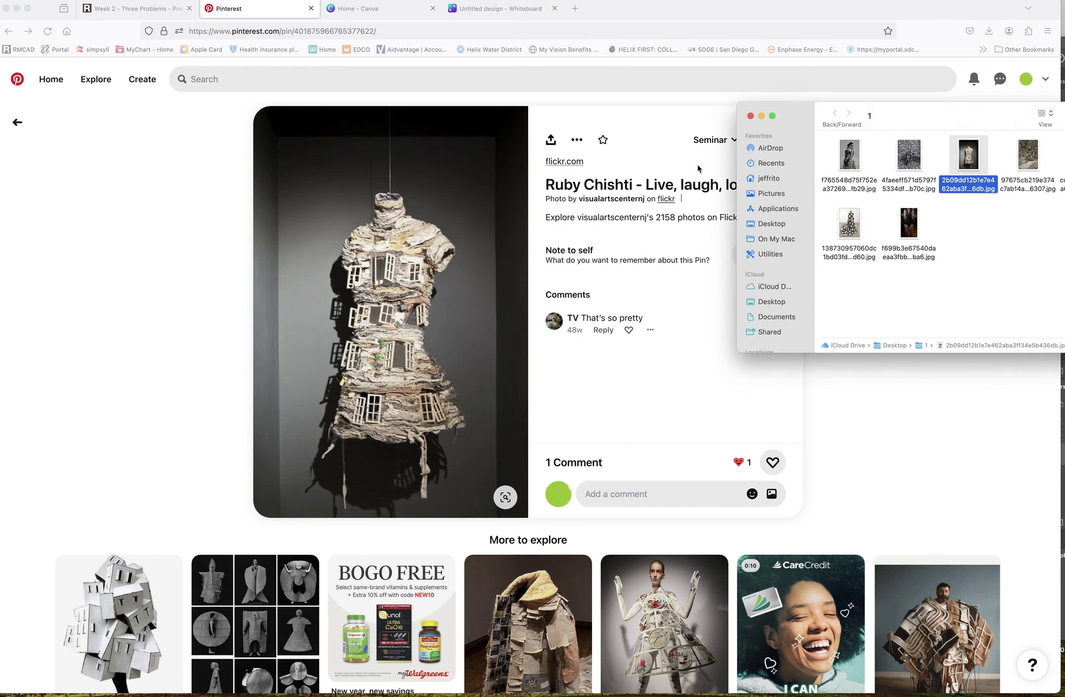
pyautogui.click(381, 282)
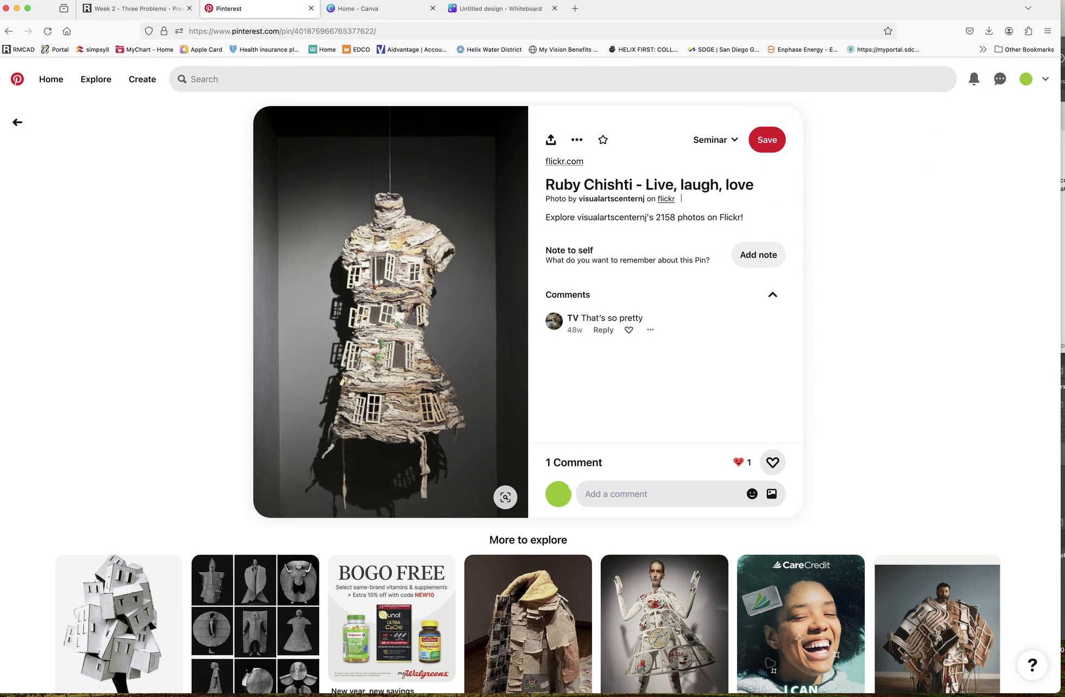
pyautogui.press('super+Tab')
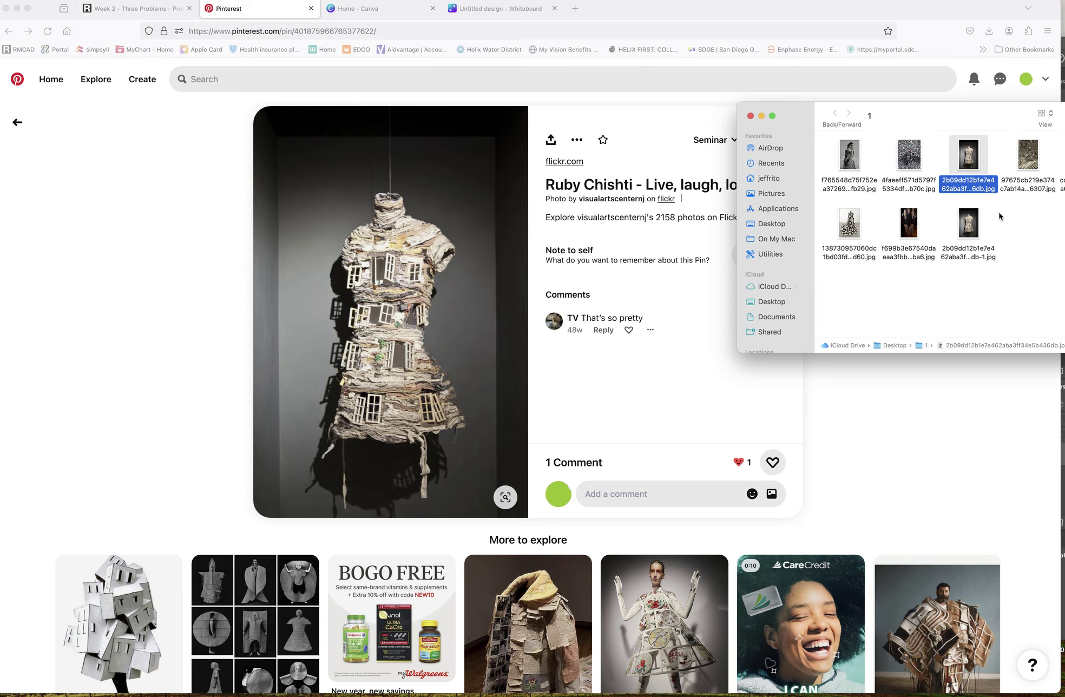
pyautogui.click(997, 230)
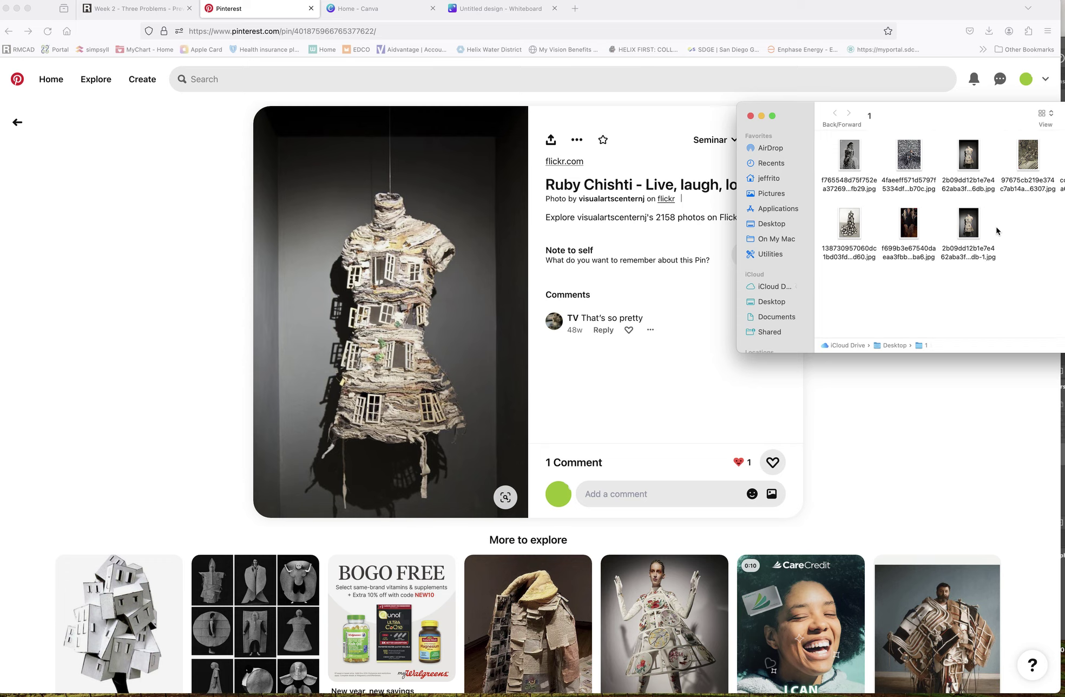
pyautogui.doubleClick(967, 226)
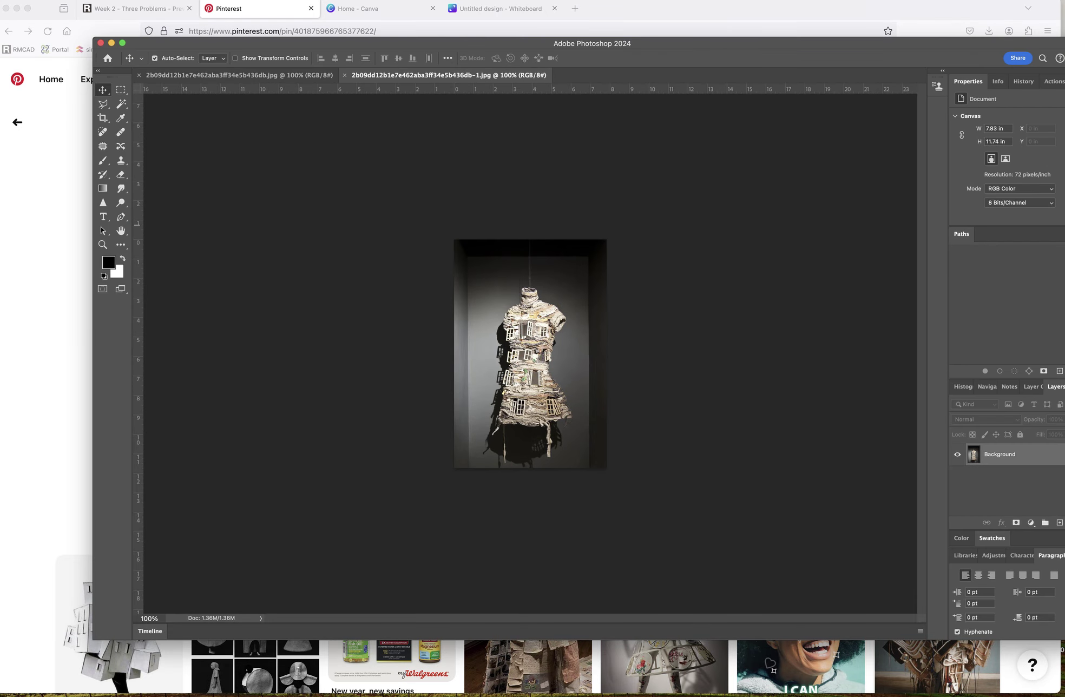
# Confirm the new dress copy measures 564 × 845 px in Image Size, cancelling without changes
pyautogui.click(93, 2)
pyautogui.click(106, 74)
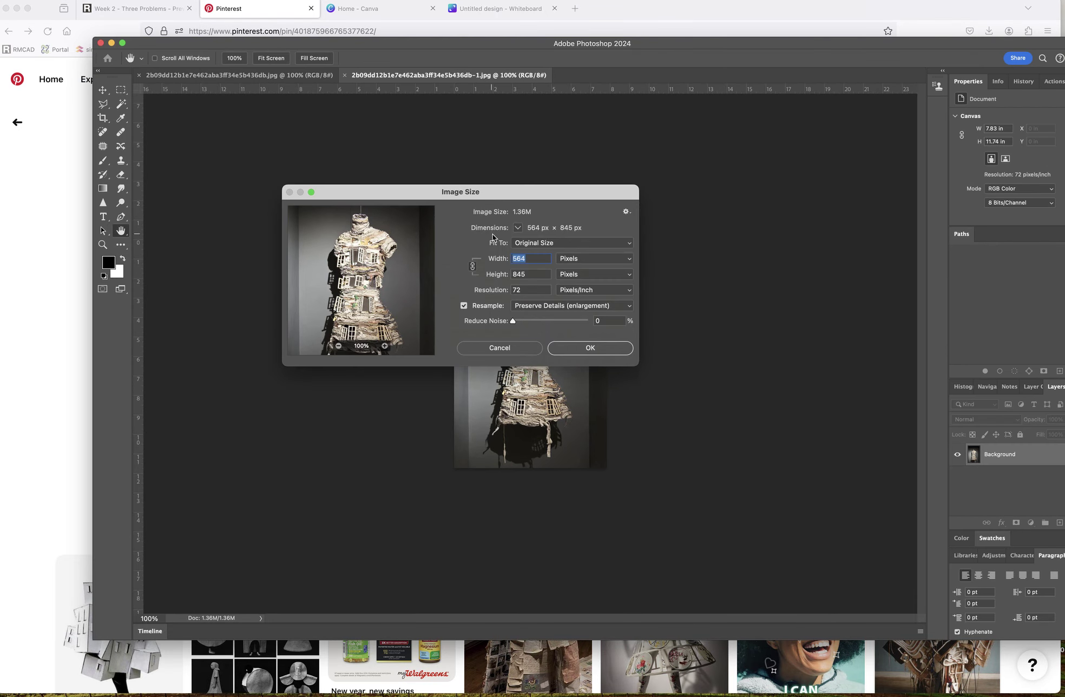
pyautogui.click(500, 348)
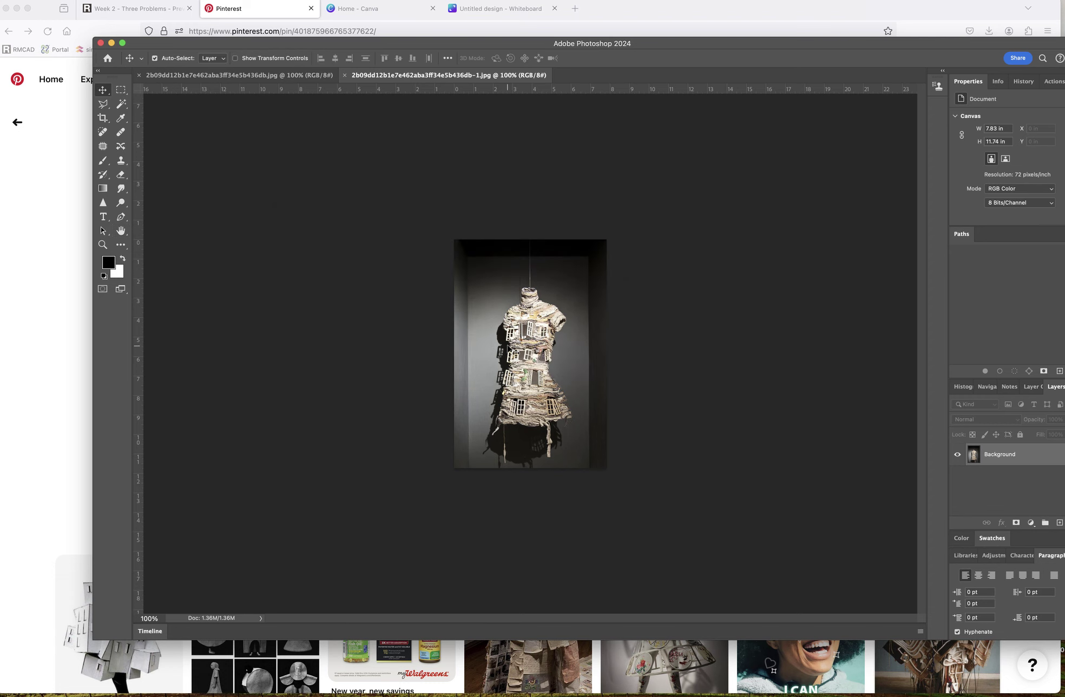
# Delete every file in folder 1 and hide Photoshop to reveal the Ruby Chishti pin
pyautogui.press('super+Tab')
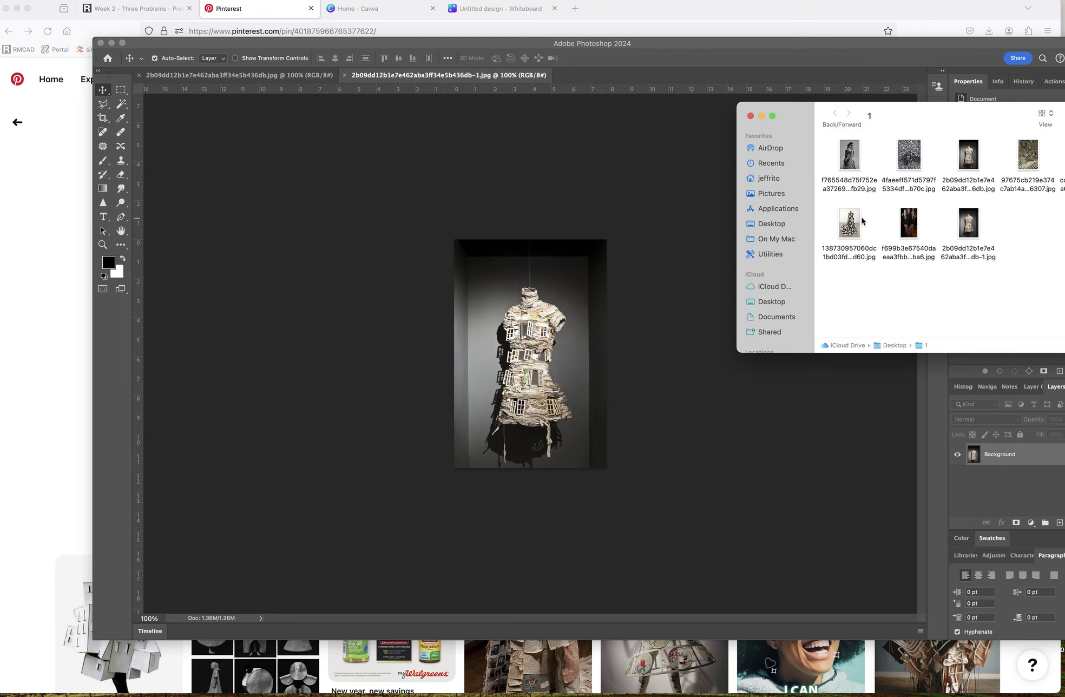
pyautogui.press('super+a')
pyautogui.press('super+BackSpace')
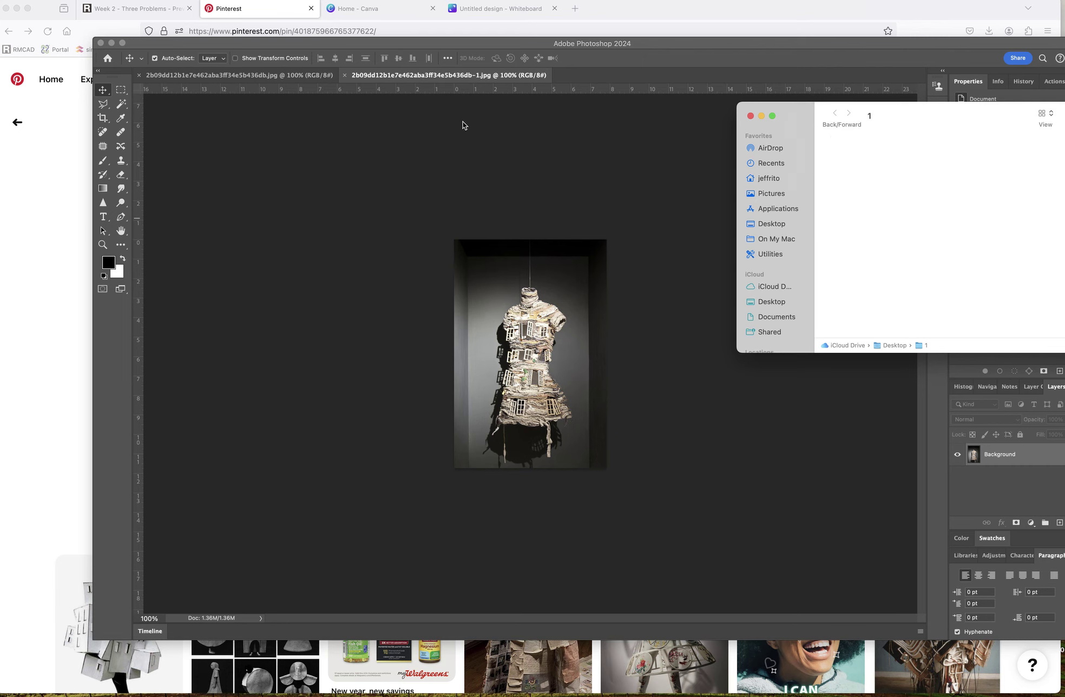
pyautogui.click(633, 186)
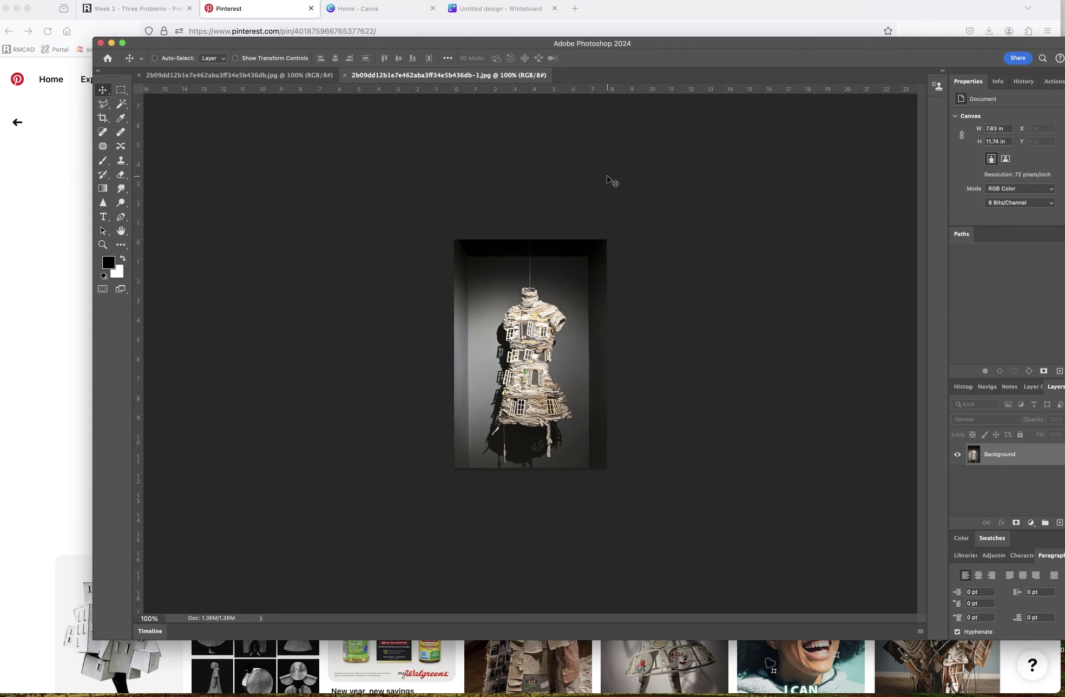
pyautogui.press('super+h')
pyautogui.moveTo(804, 117); pyautogui.dragTo(877, 127)
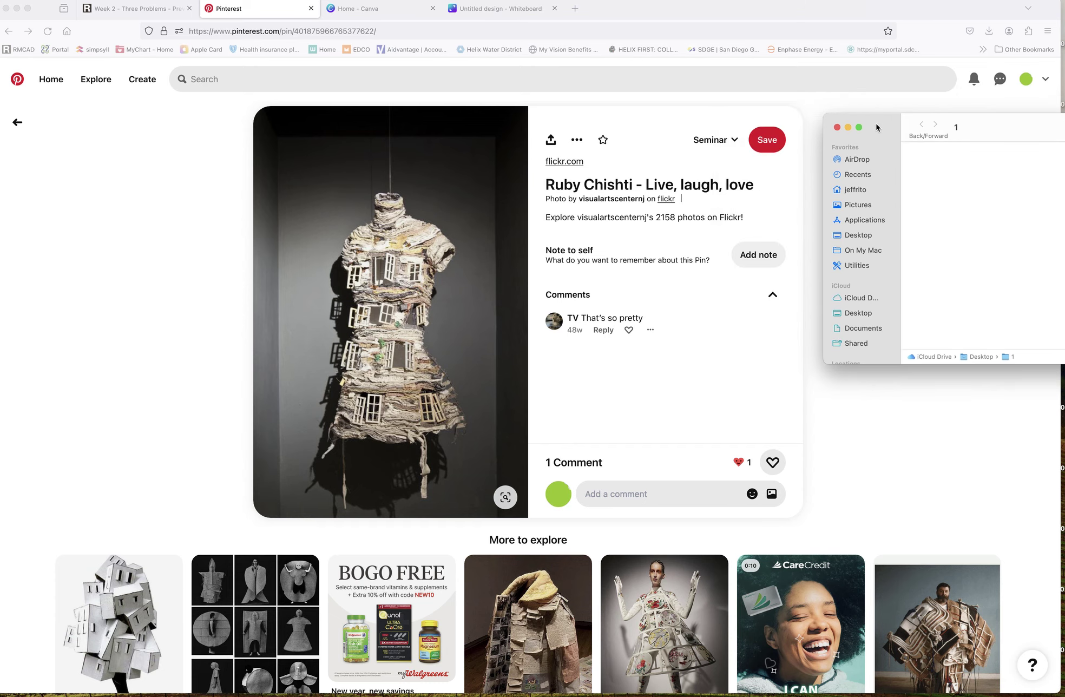
pyautogui.click(441, 214)
pyautogui.moveTo(441, 215); pyautogui.dragTo(668, 228)
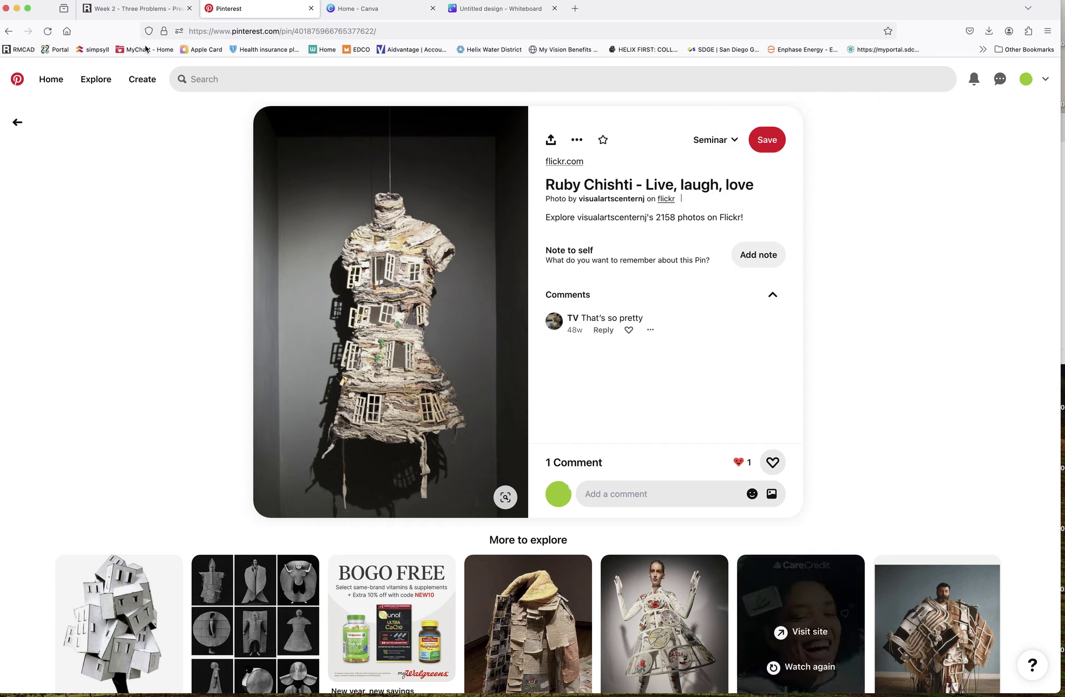
pyautogui.click(17, 123)
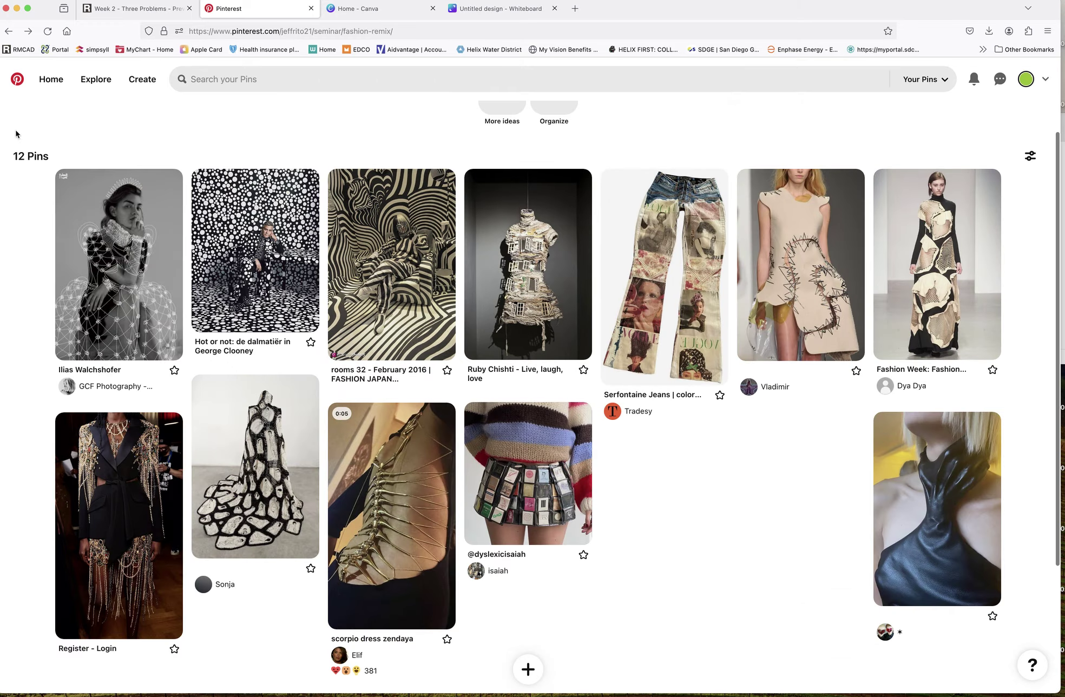
pyautogui.click(107, 236)
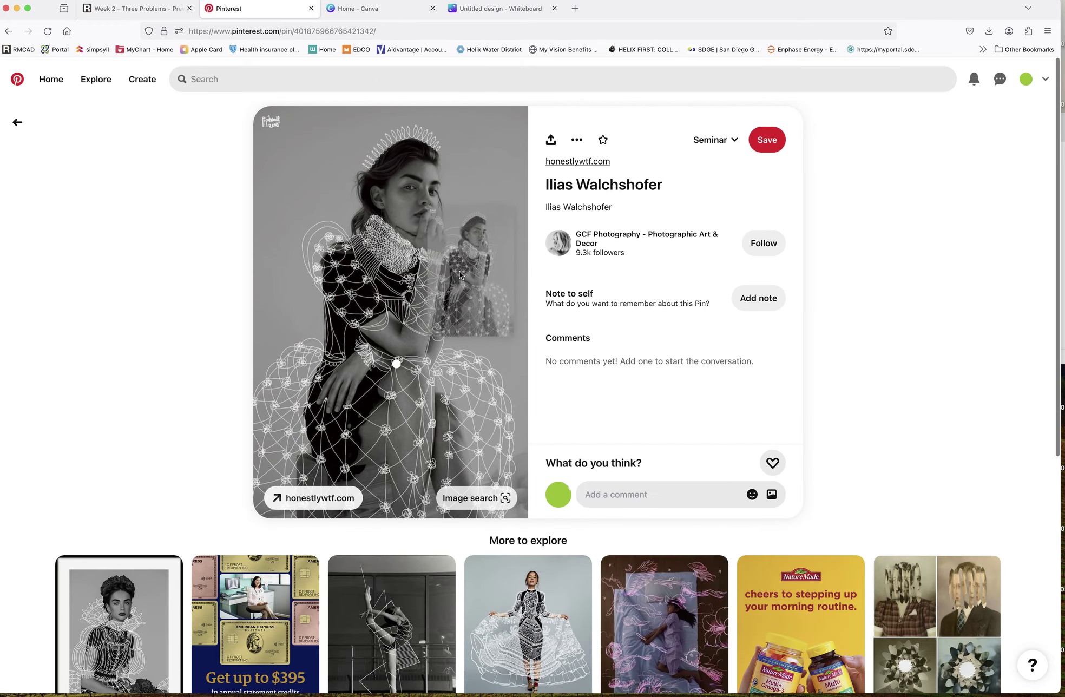
pyautogui.click(18, 123)
pyautogui.click(389, 287)
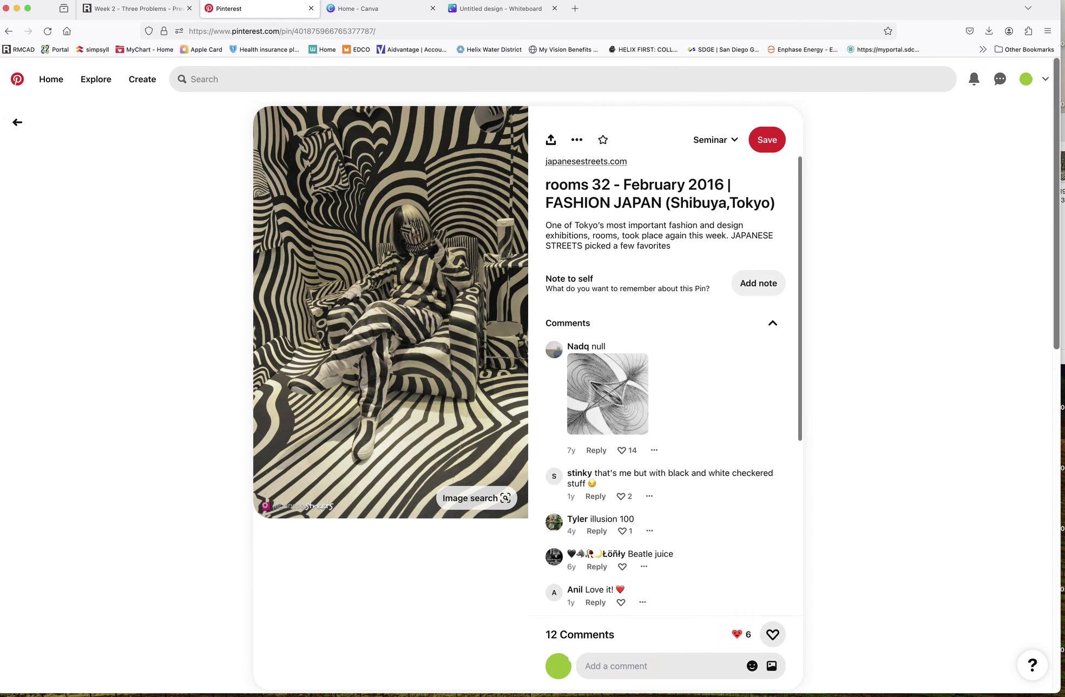
pyautogui.click(17, 123)
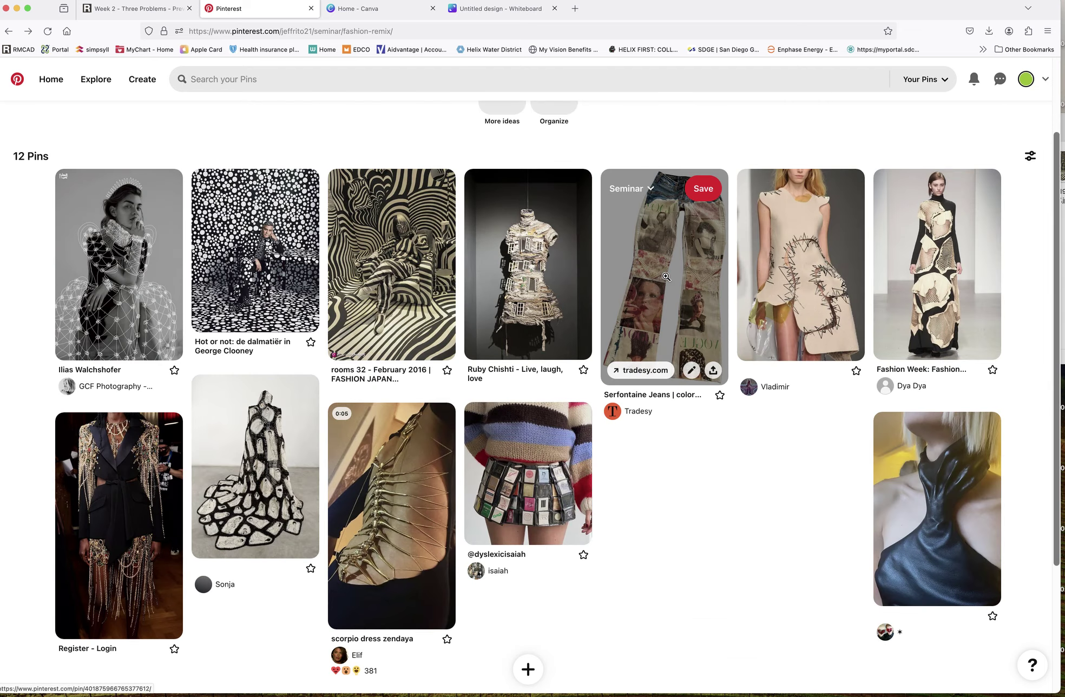
pyautogui.click(666, 276)
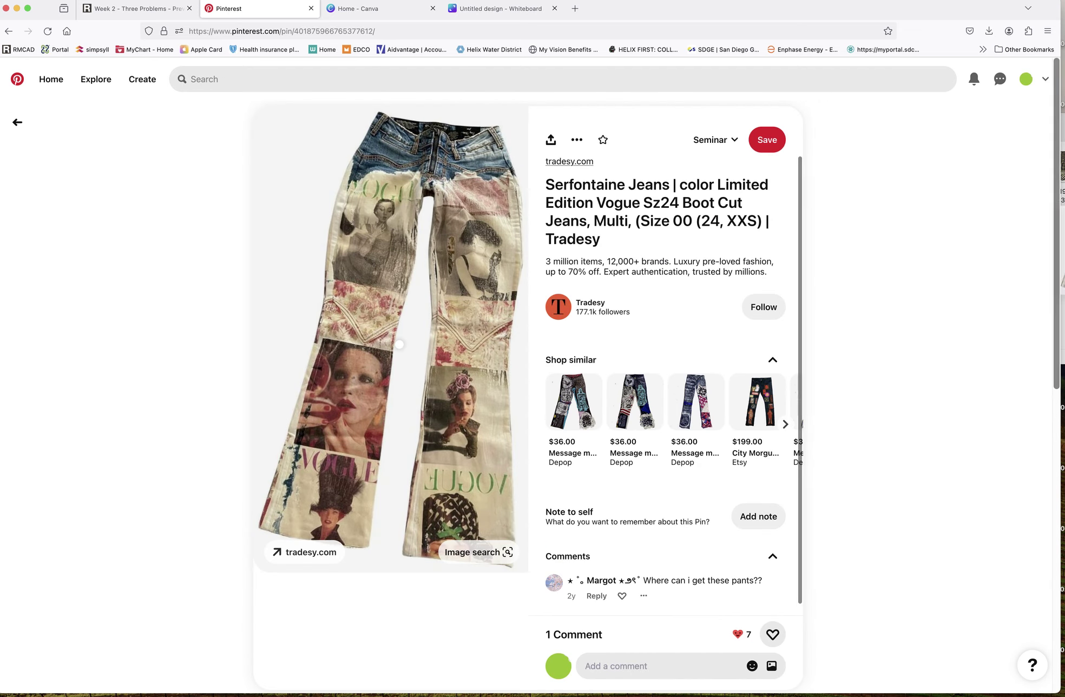
pyautogui.click(17, 124)
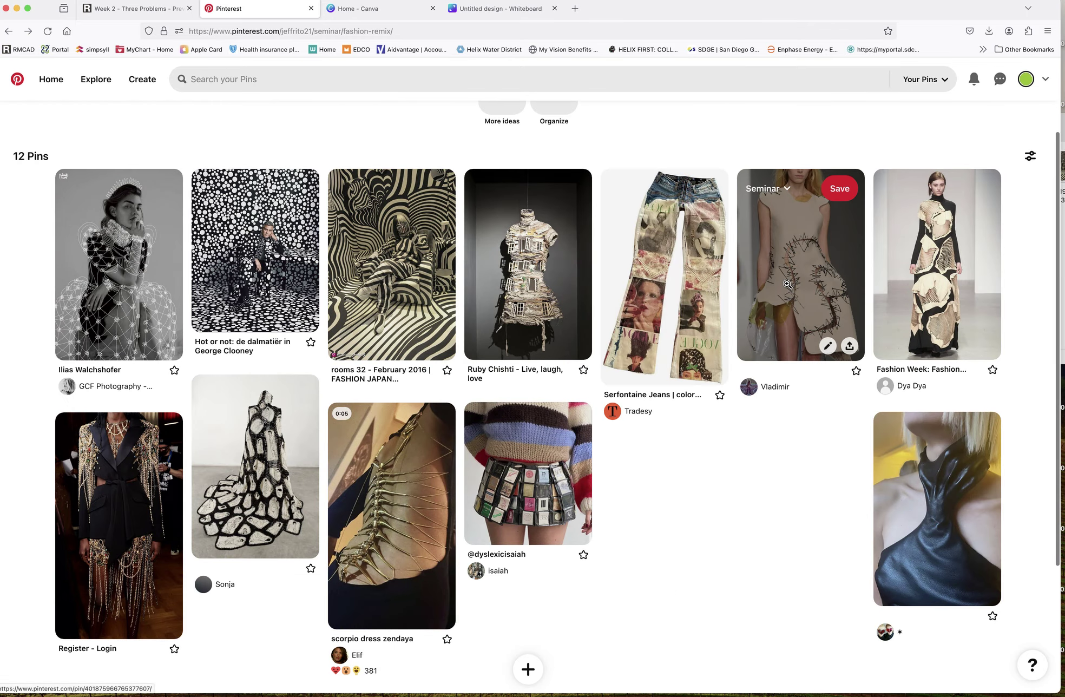
pyautogui.click(788, 285)
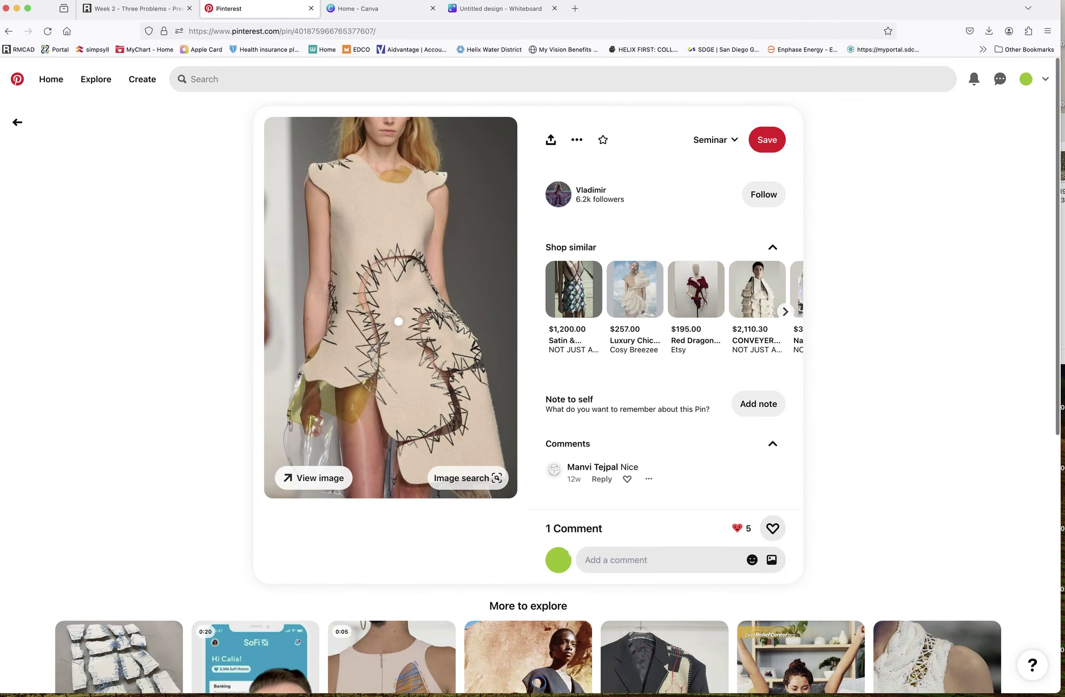
pyautogui.click(17, 125)
pyautogui.scroll(-3, 431, 376)
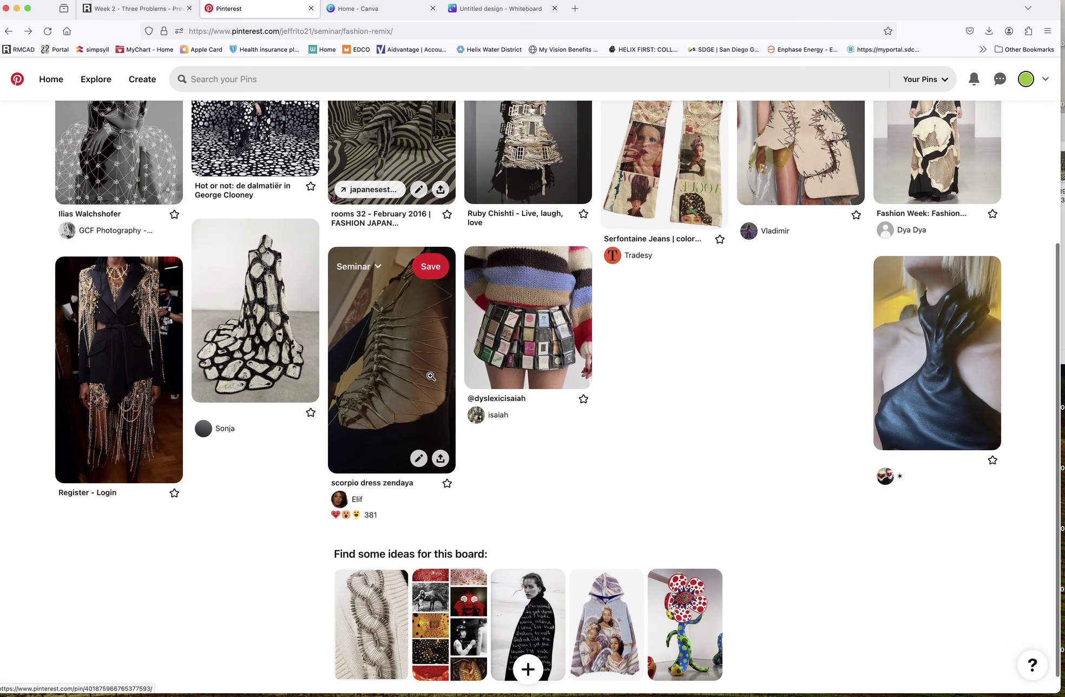
# Drag the Register jeweled jacket and black leather halter images out of the browser as files
pyautogui.click(100, 385)
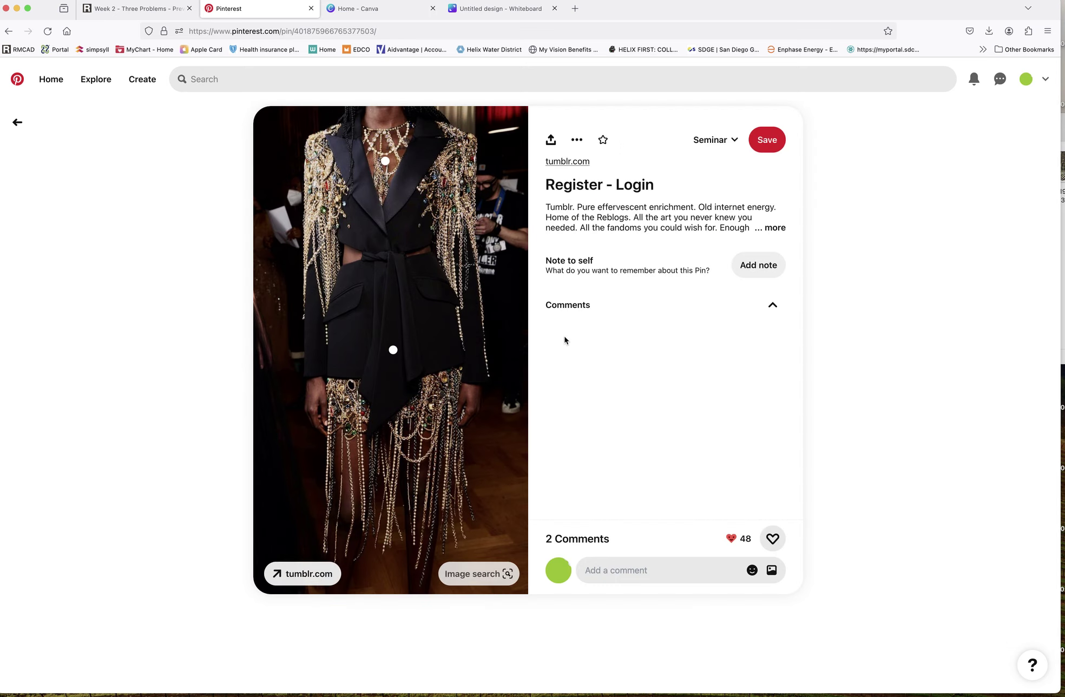
pyautogui.moveTo(401, 335); pyautogui.dragTo(1001, 286)
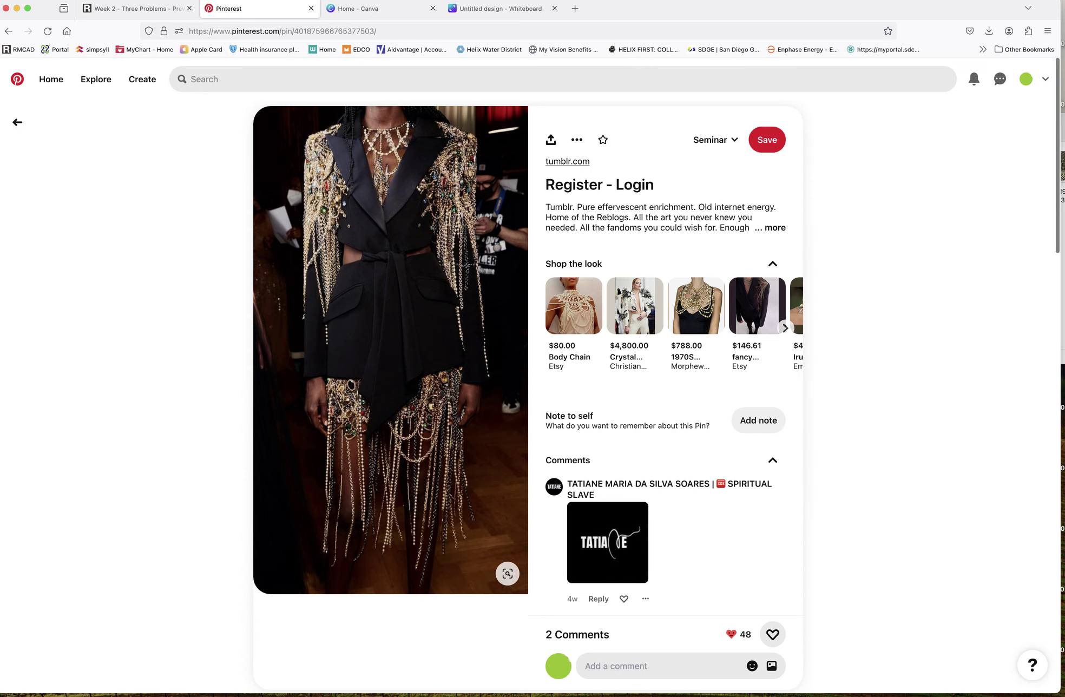
pyautogui.click(17, 122)
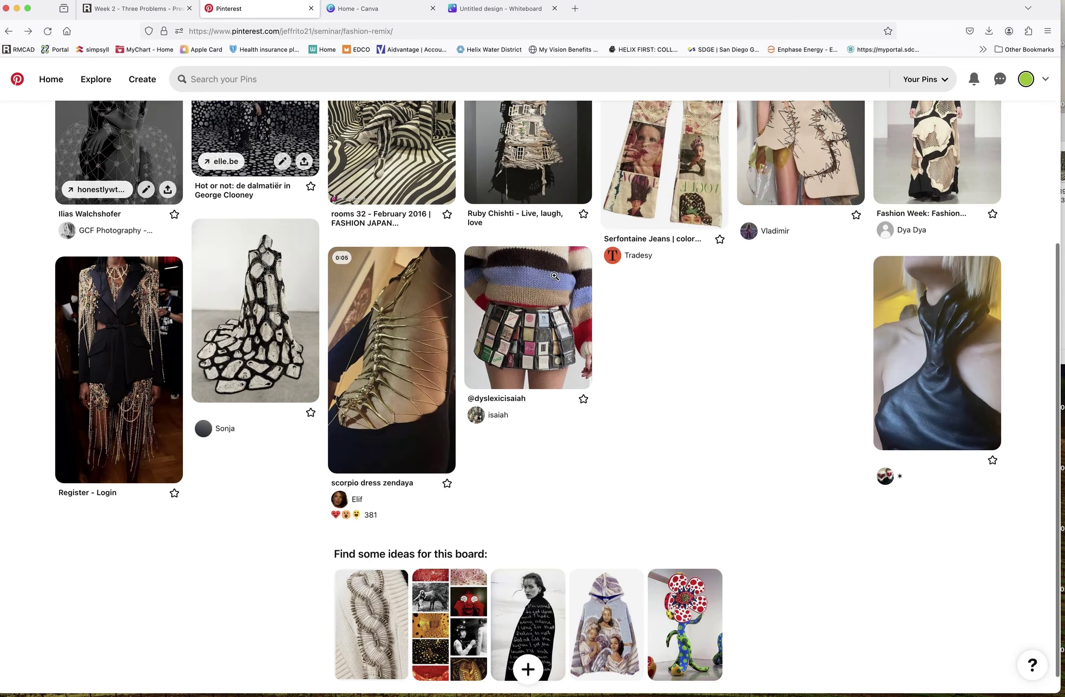
pyautogui.click(933, 385)
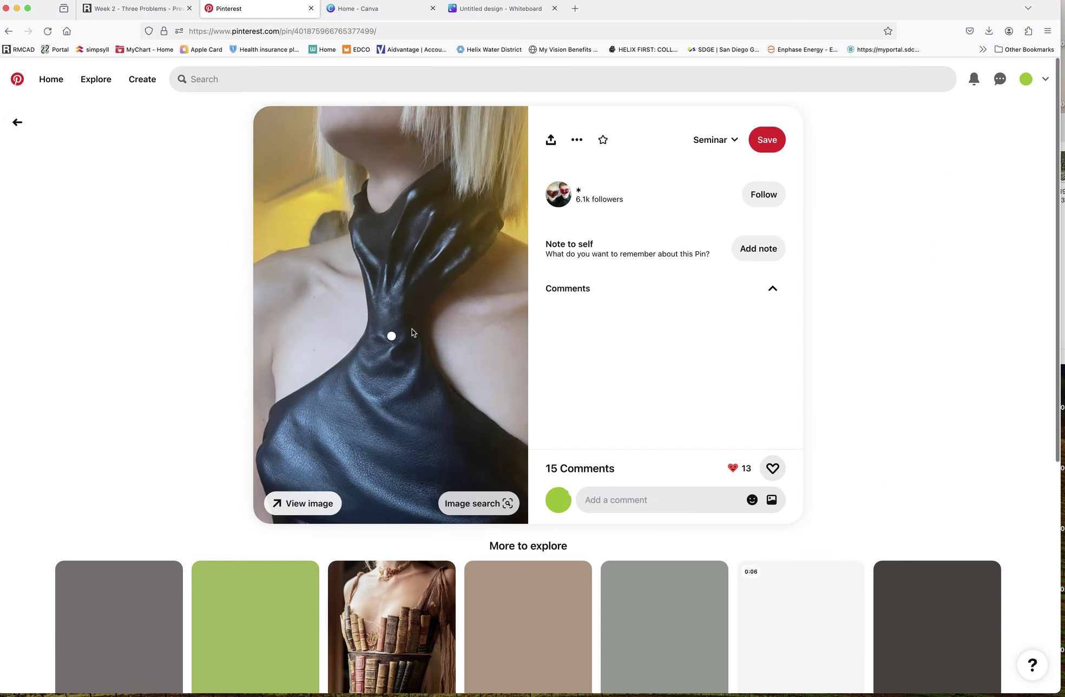
pyautogui.moveTo(574, 289); pyautogui.dragTo(1064, 308)
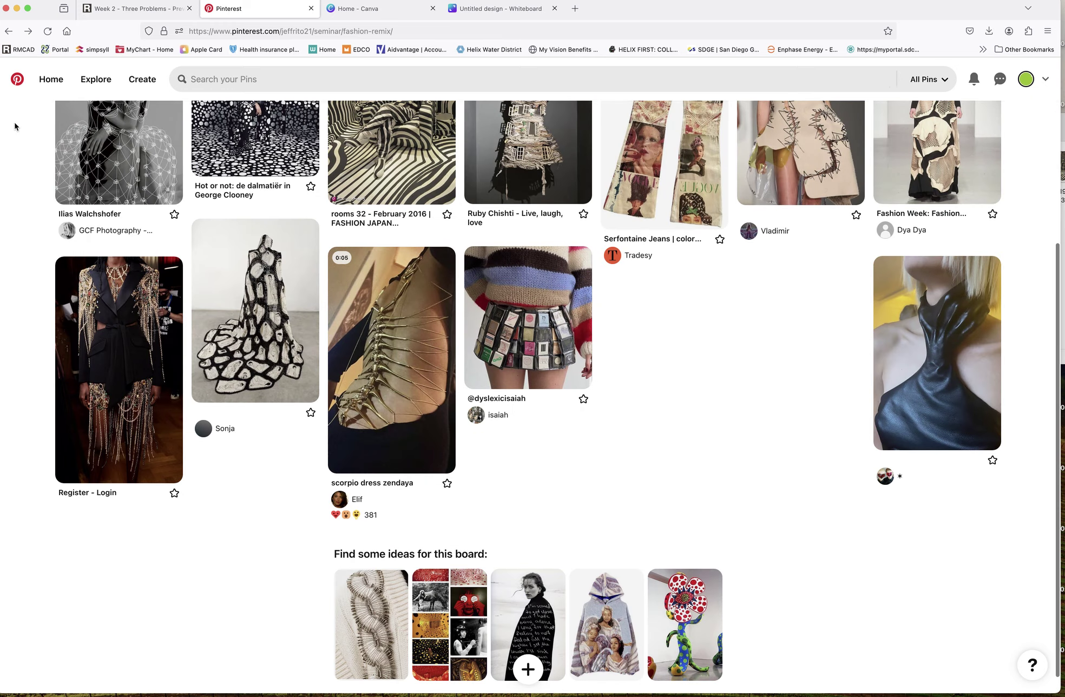
# Open the George Clooney polka-dot pin, then return to the Seminar board overview
pyautogui.scroll(5, 202, 303)
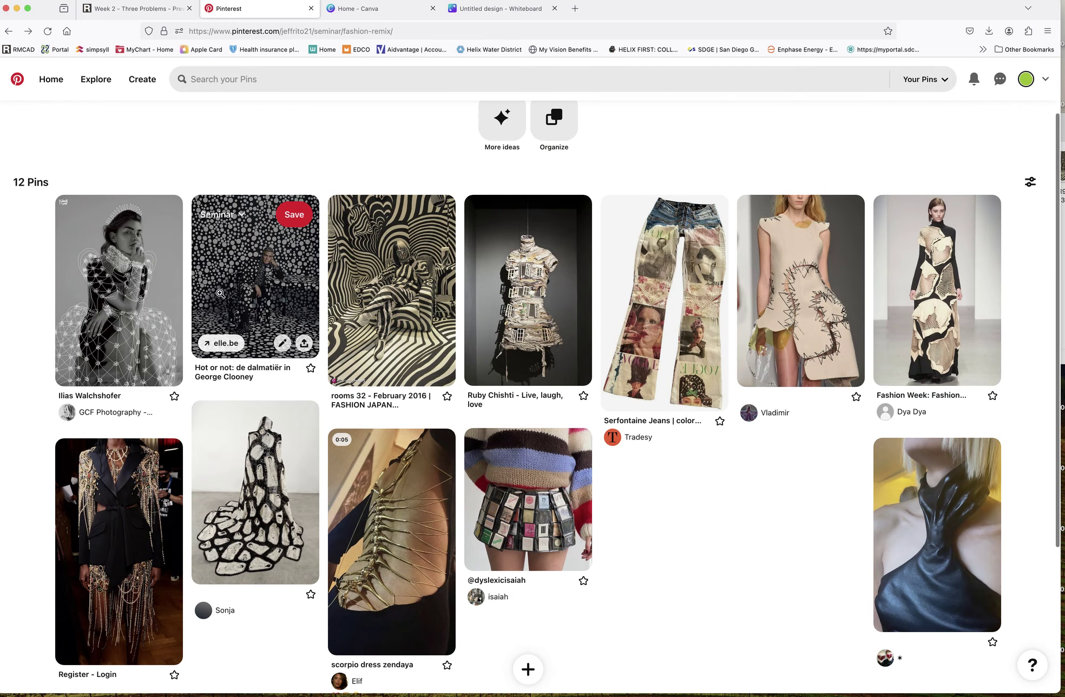
pyautogui.click(232, 281)
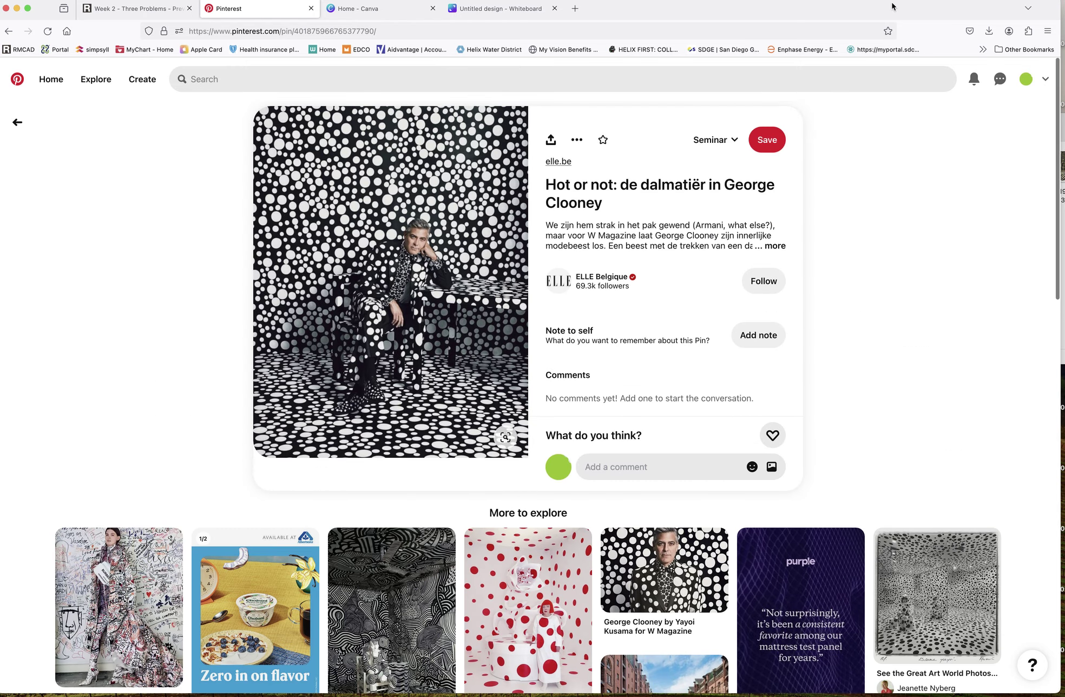
pyautogui.click(1044, 2)
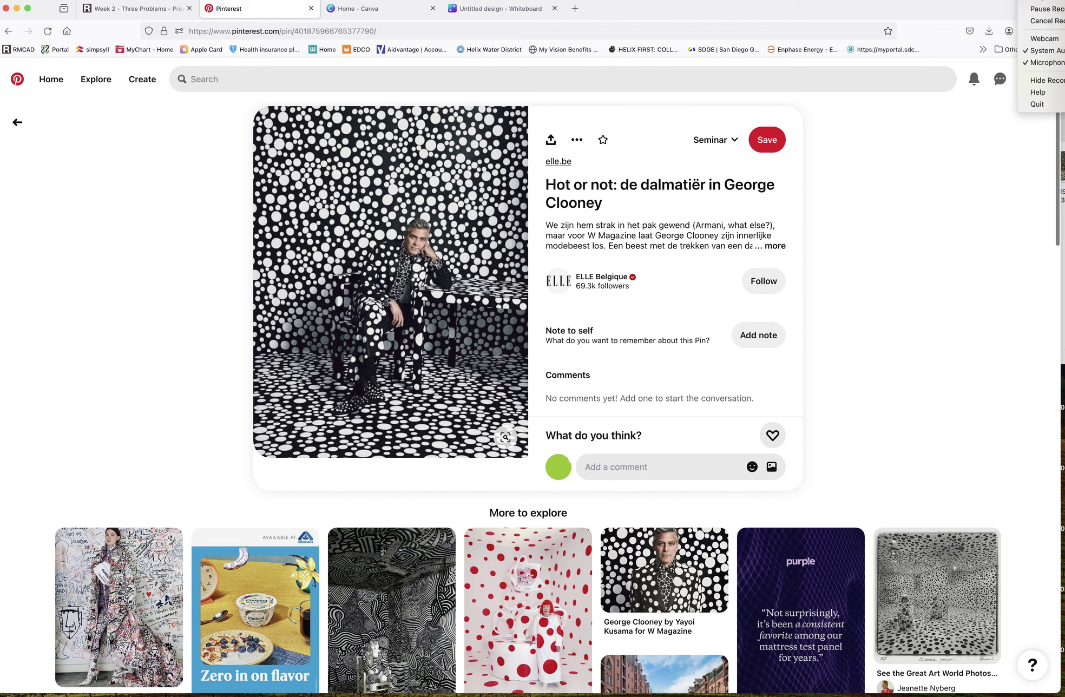
pyautogui.click(1045, 9)
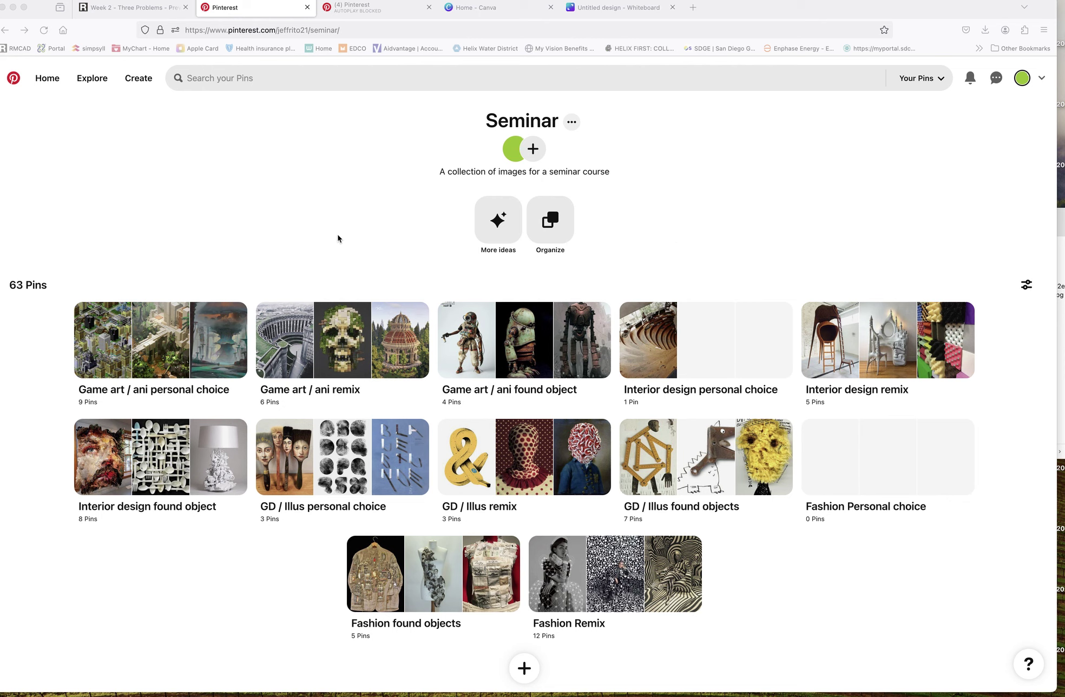
# Open The Museum of Modern Art pin, Louise Nevelson's Big Black, from the Interior design found object board
pyautogui.moveTo(1060, 217); pyautogui.dragTo(769, 214)
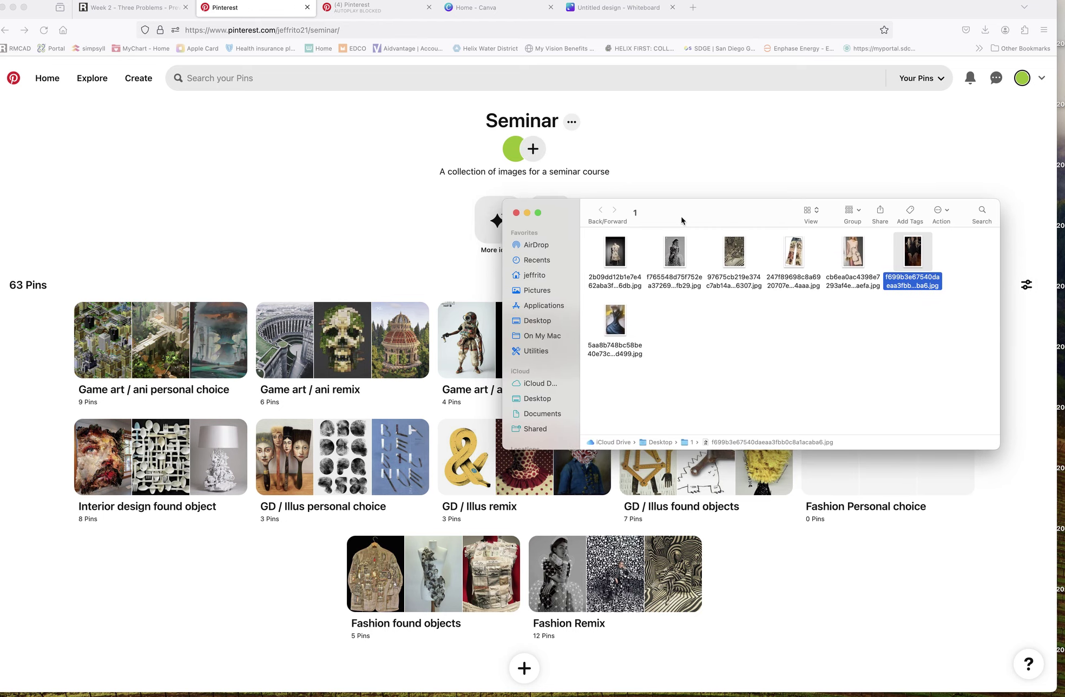
pyautogui.moveTo(672, 217); pyautogui.dragTo(1053, 227)
pyautogui.click(770, 236)
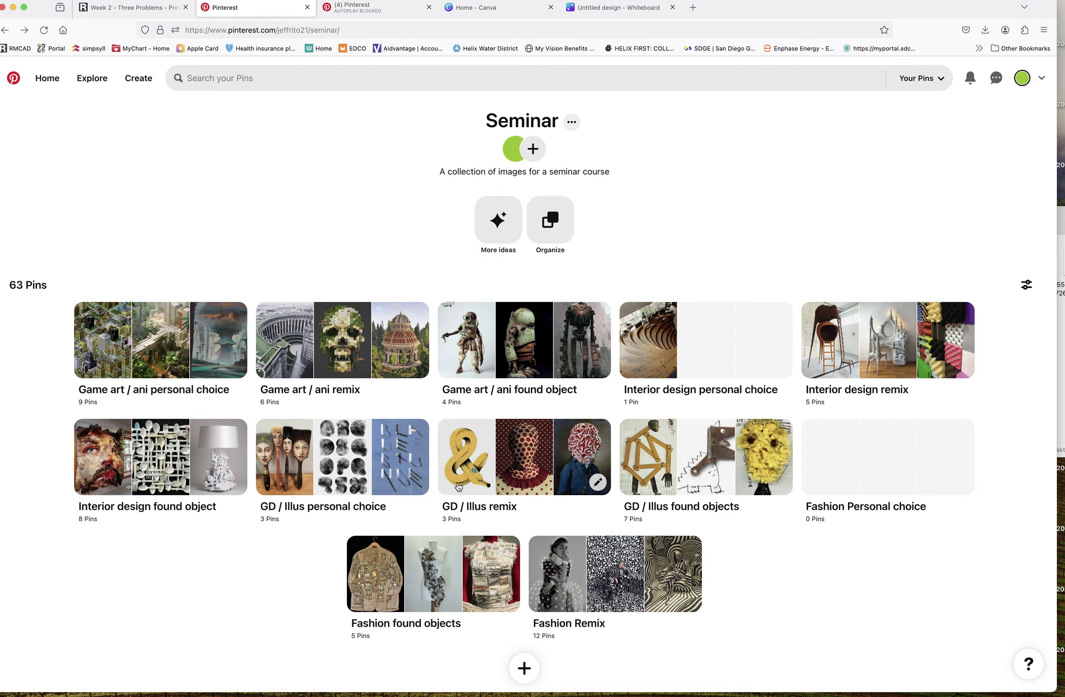
pyautogui.click(144, 506)
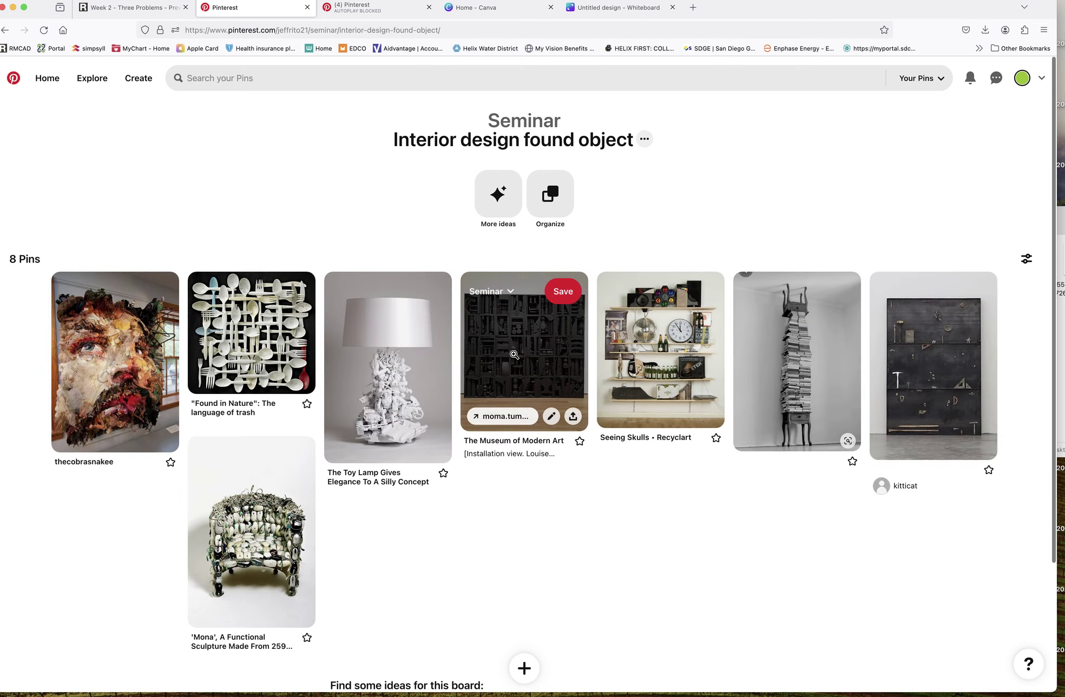
pyautogui.click(515, 358)
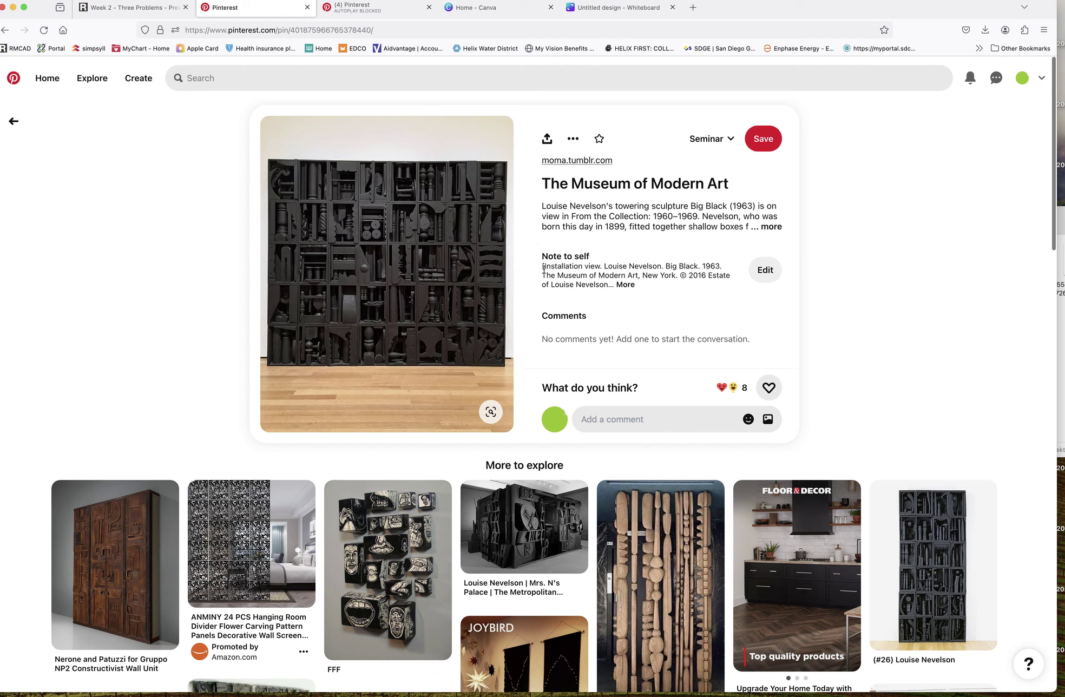
# Expand and select the full Note to self citation for Louise Nevelson's Big Black, 1963
pyautogui.moveTo(542, 265); pyautogui.dragTo(638, 288)
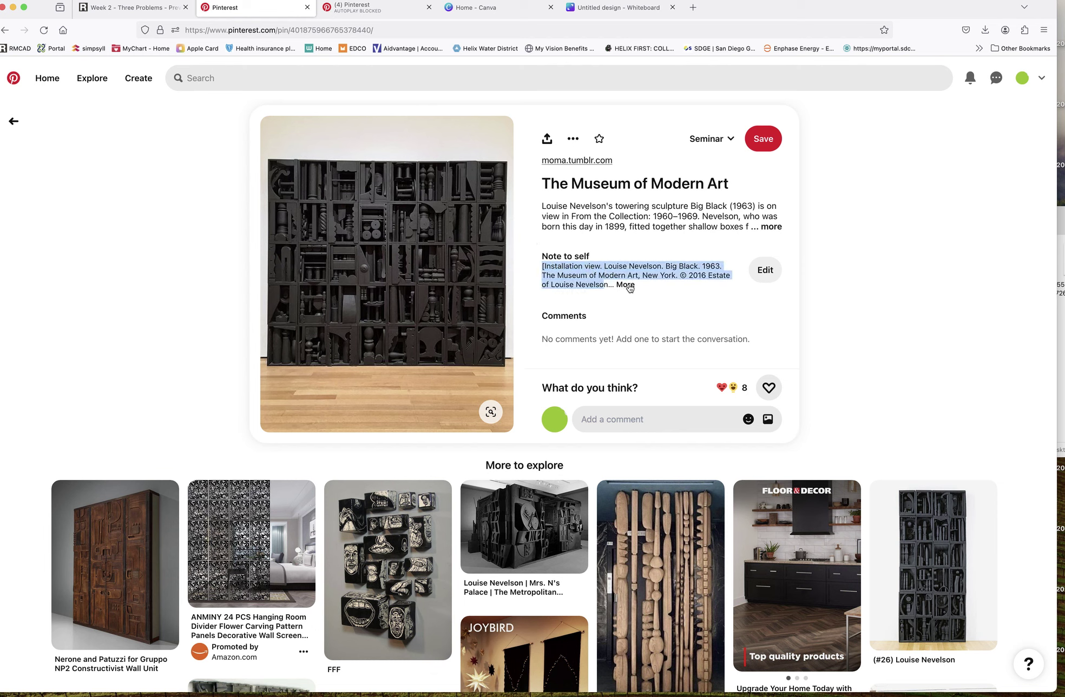
pyautogui.click(626, 285)
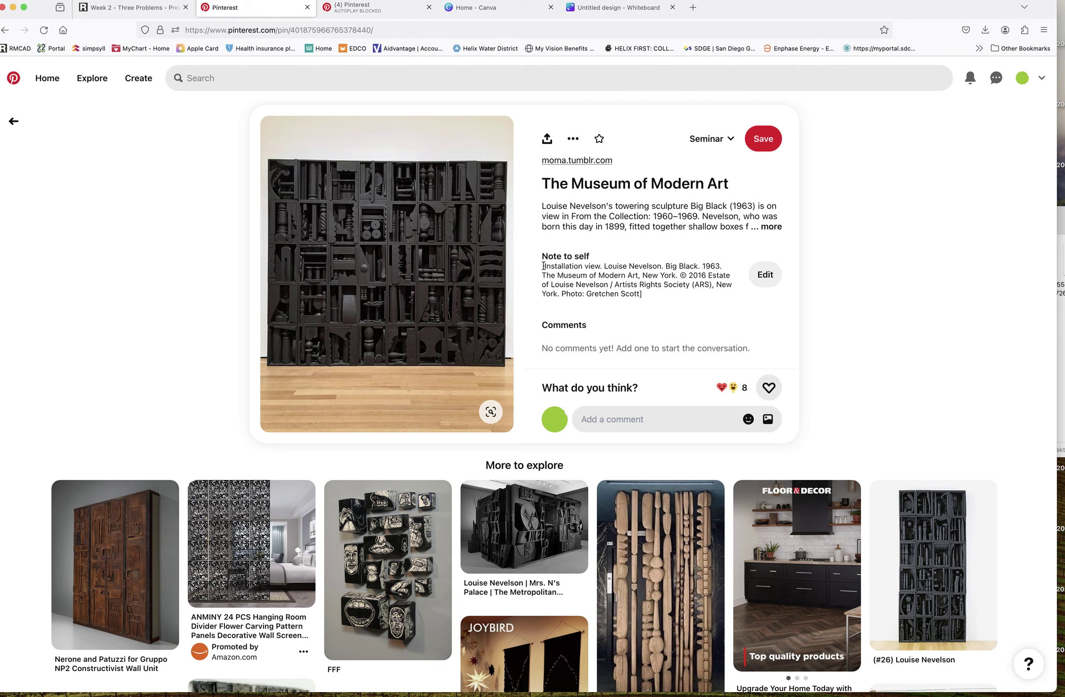
pyautogui.moveTo(541, 266); pyautogui.dragTo(642, 294)
pyautogui.press('super+c')
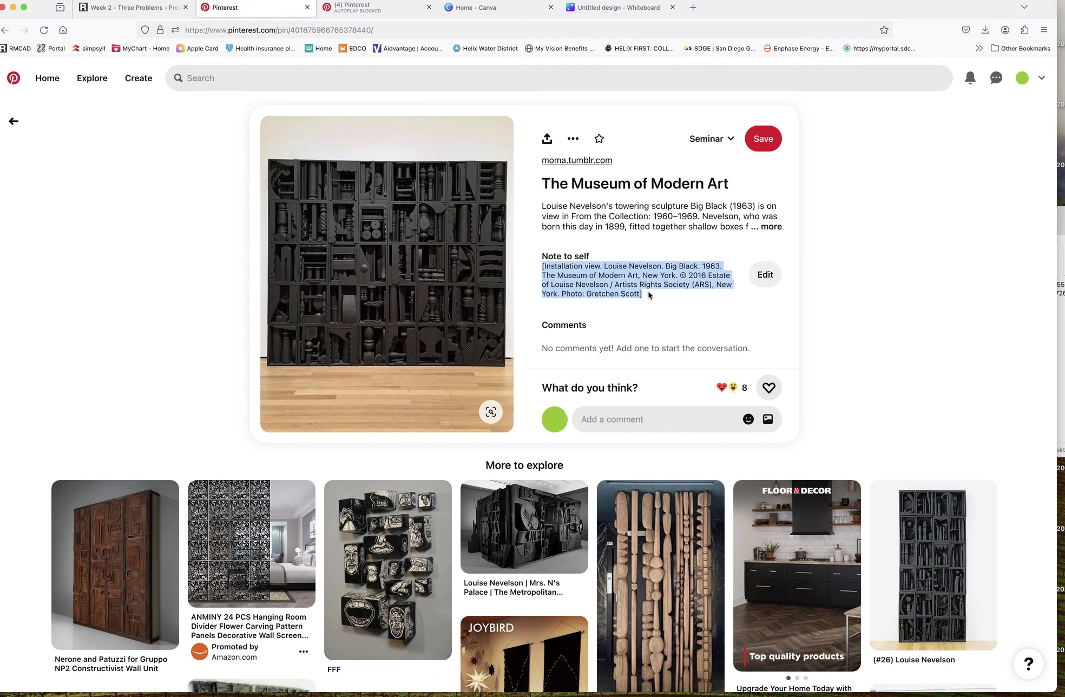
pyautogui.press('super+Tab')
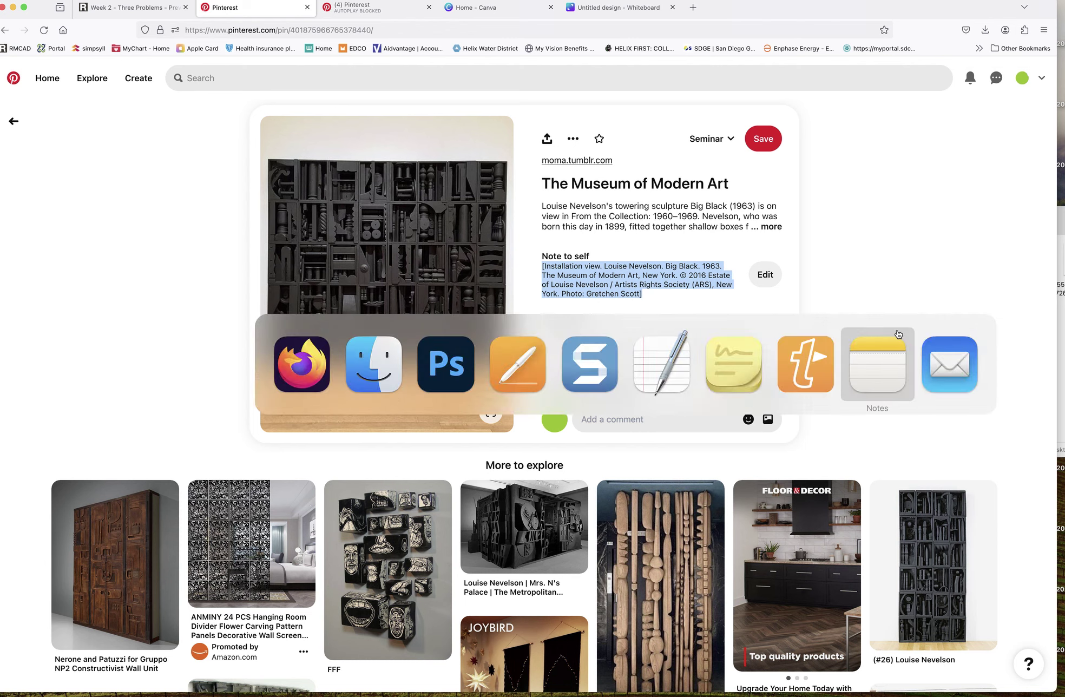
# Paste the Big Black citation into a new blank Pages document
pyautogui.click(518, 368)
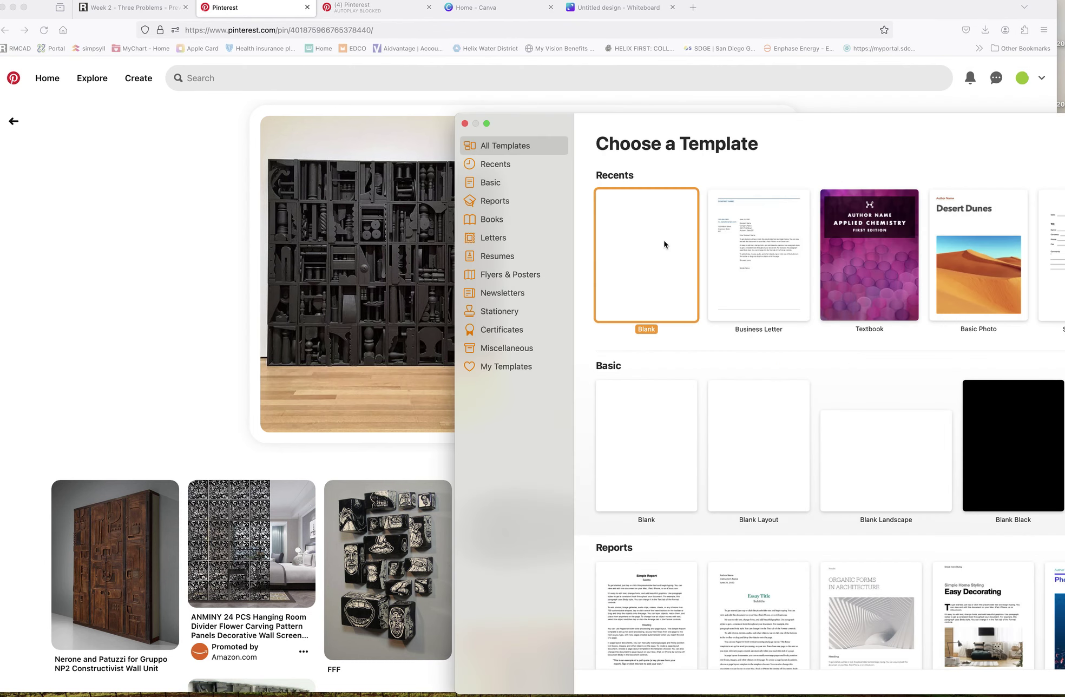
pyautogui.doubleClick(664, 244)
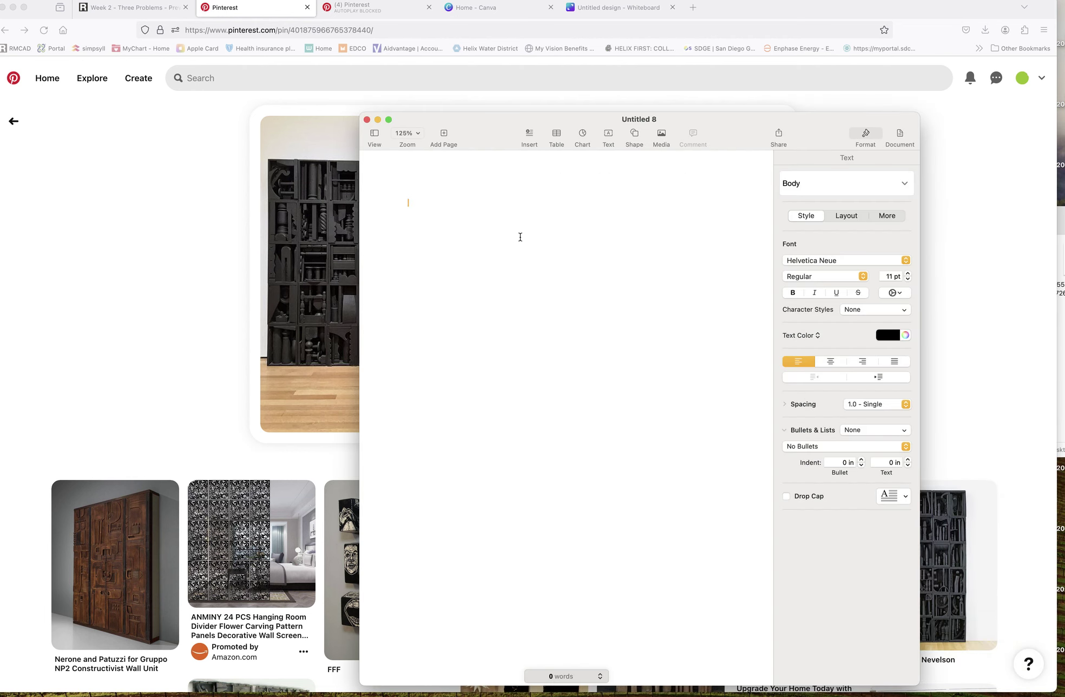
pyautogui.press('super+v')
pyautogui.moveTo(495, 136); pyautogui.dragTo(402, 245)
# Save the Big Black pin image from the browser onto the desktop
pyautogui.click(914, 189)
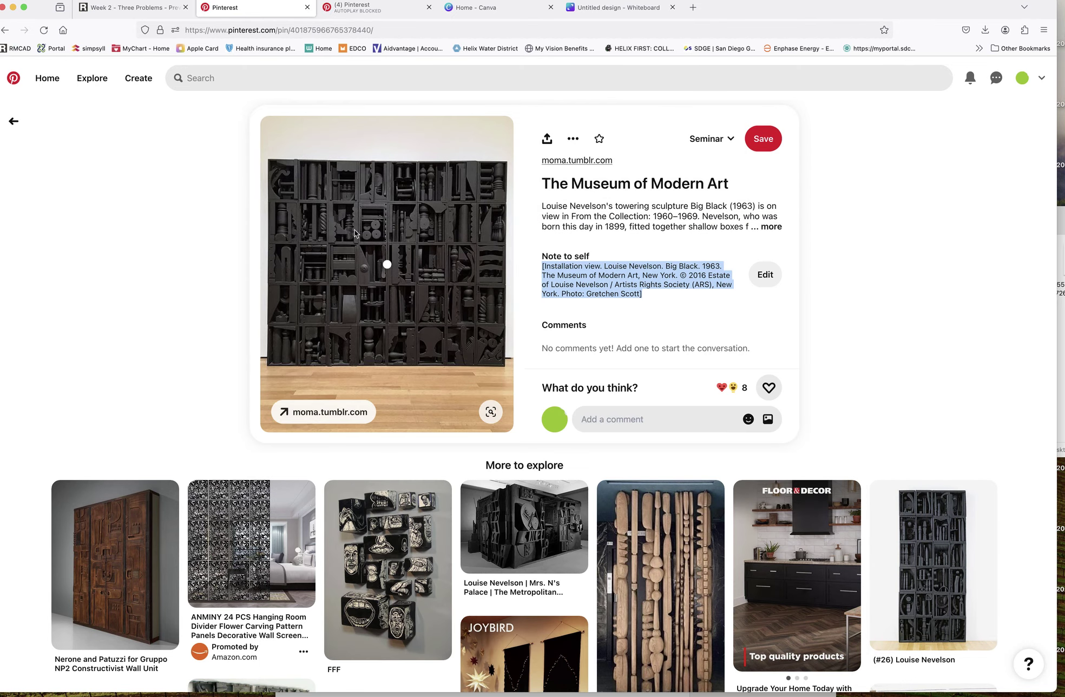
pyautogui.moveTo(349, 245); pyautogui.dragTo(1062, 331)
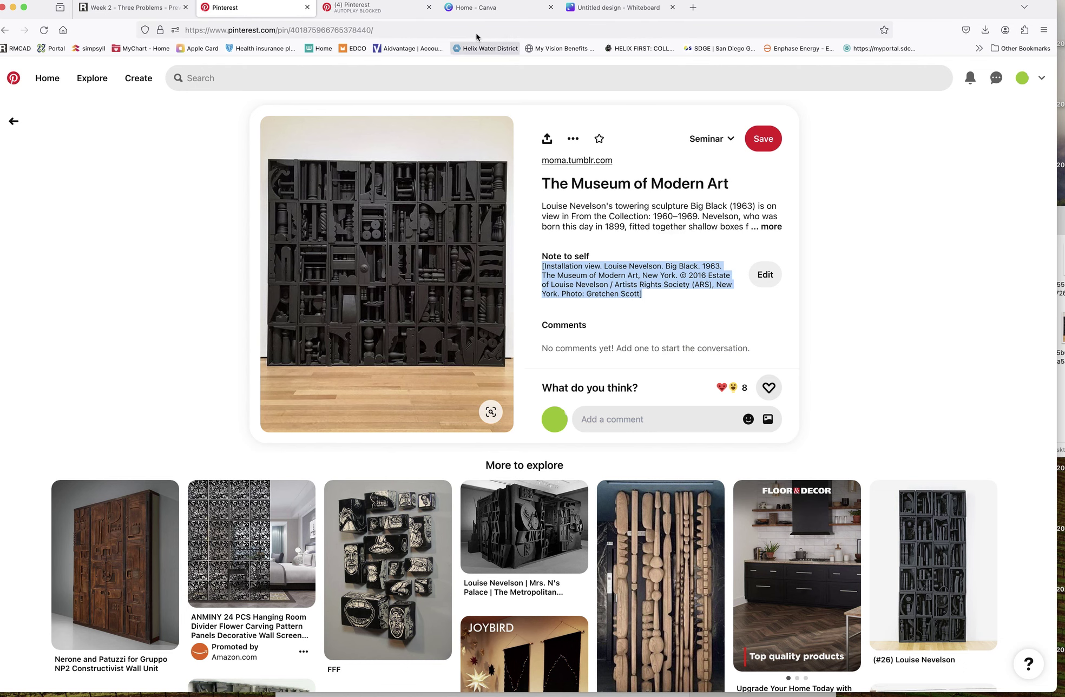
pyautogui.click(492, 8)
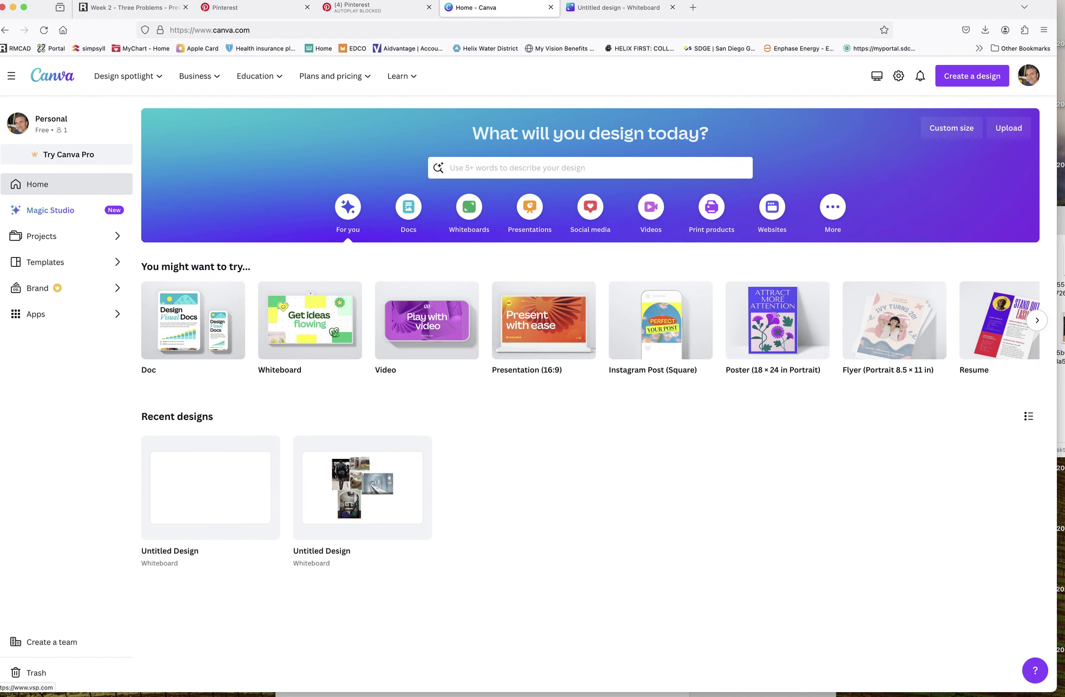
# Upload the first saved fashion images from Finder onto the untitled Canva whiteboard
pyautogui.click(620, 9)
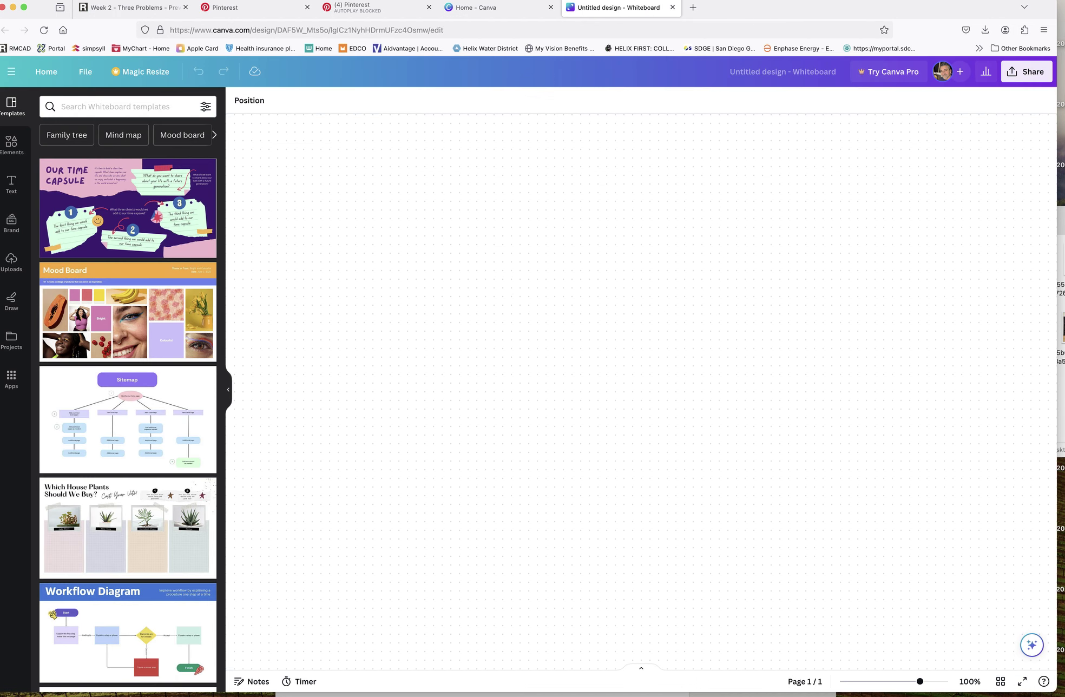
pyautogui.click(1060, 238)
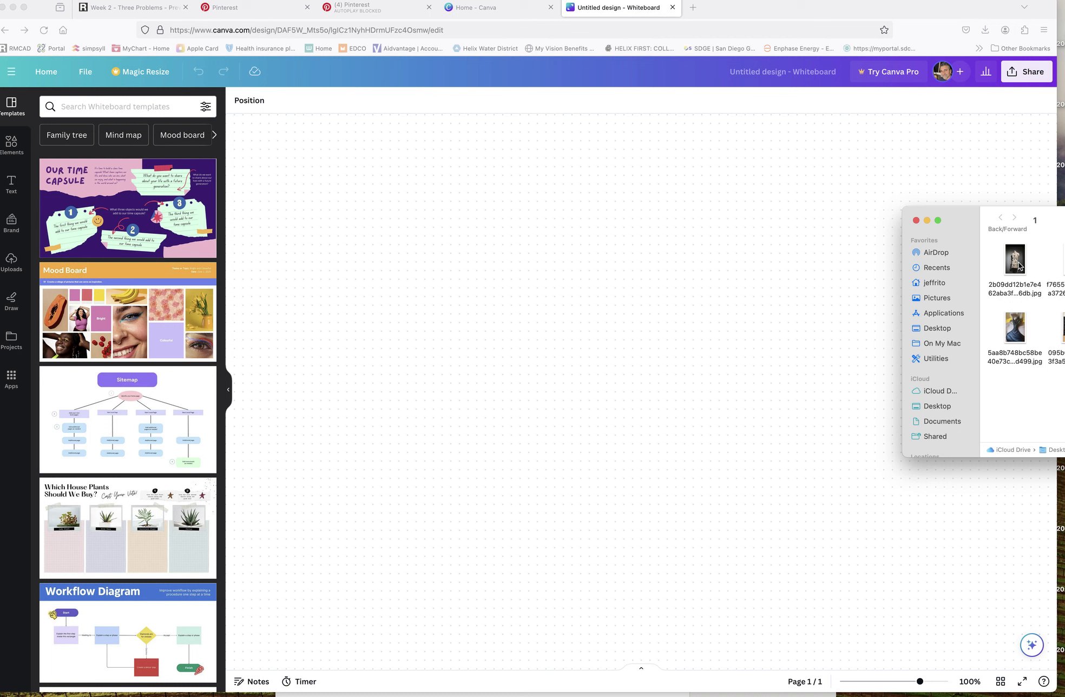
pyautogui.moveTo(1018, 265); pyautogui.dragTo(506, 268)
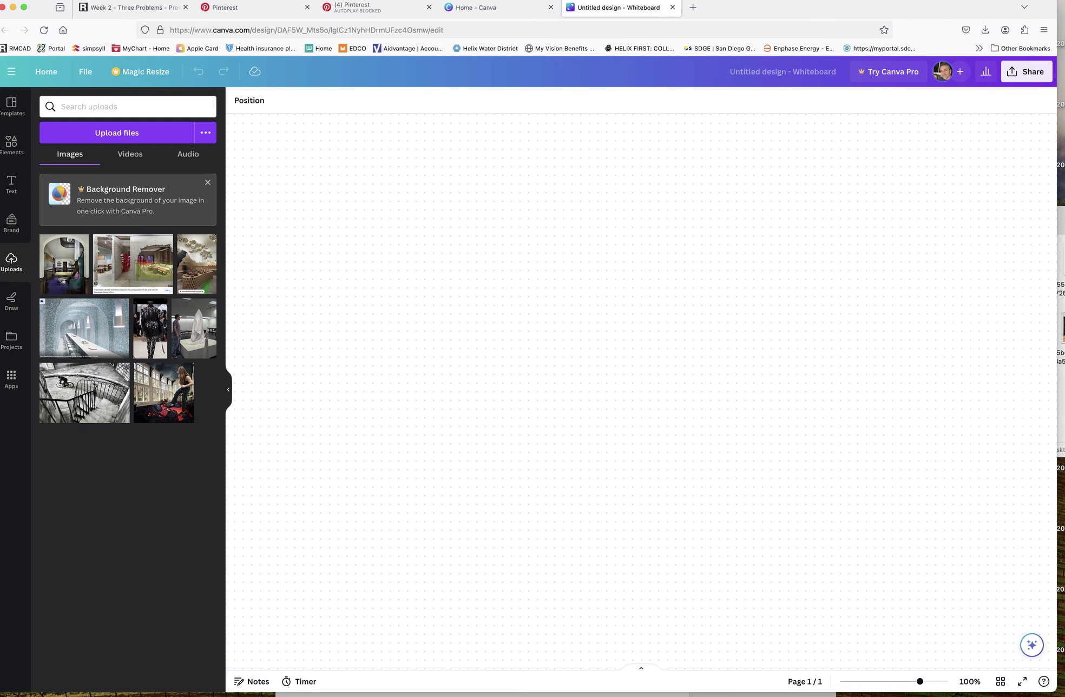
pyautogui.click(1060, 276)
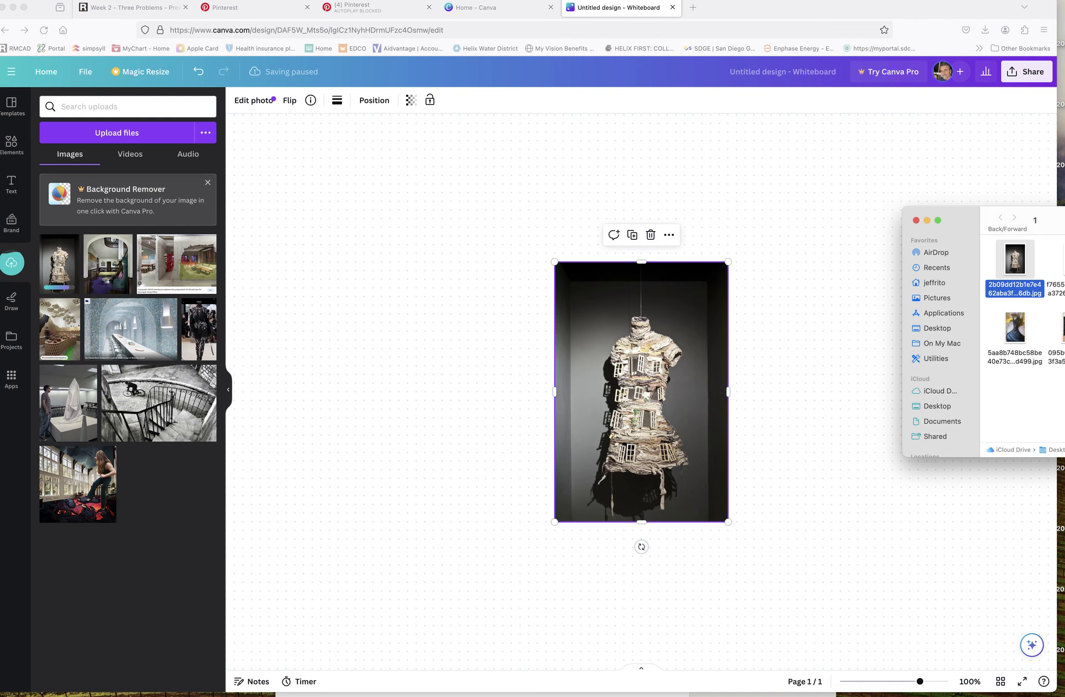
pyautogui.moveTo(1057, 266); pyautogui.dragTo(397, 247)
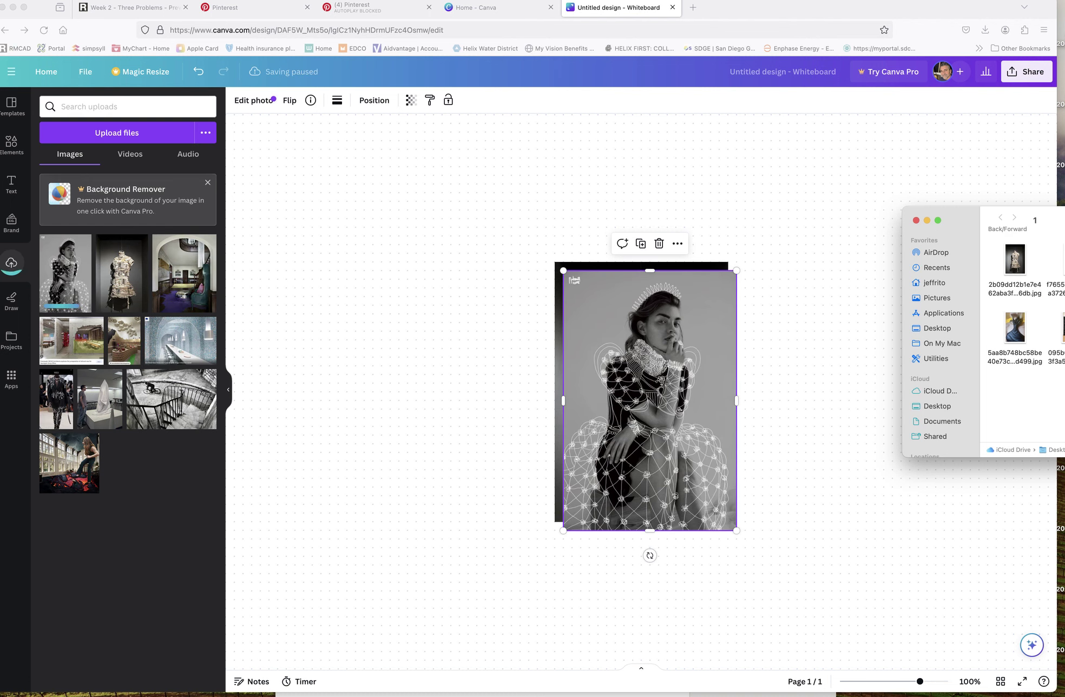
pyautogui.moveTo(1058, 271); pyautogui.dragTo(465, 254)
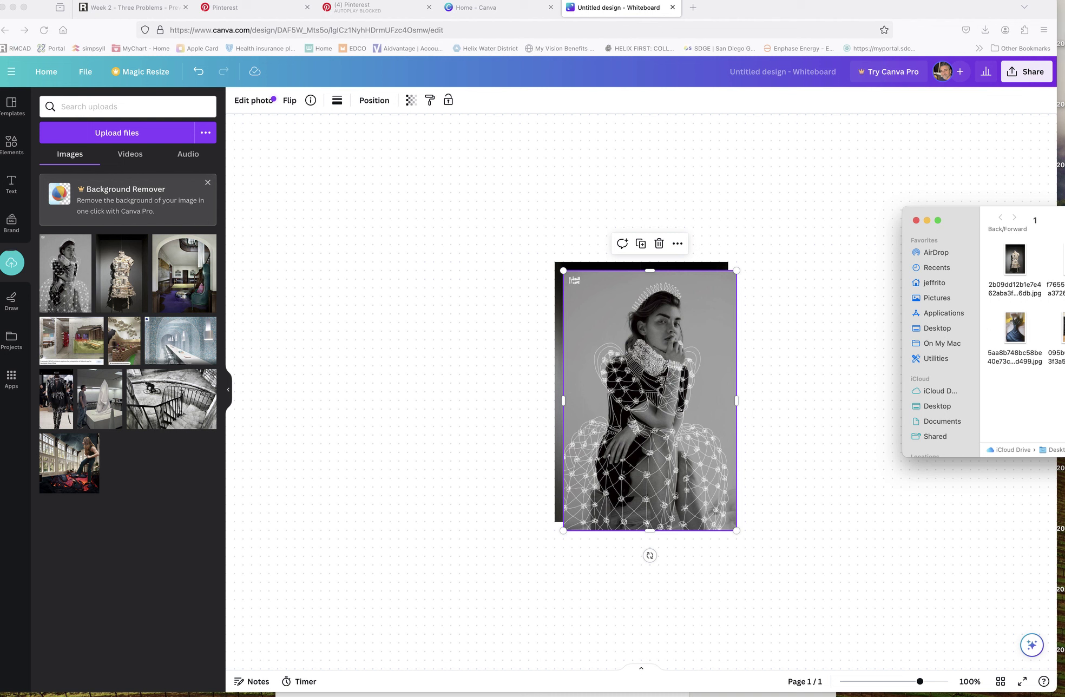
# Add the jeans and leather halter-top images to the whiteboard and close the Finder window
pyautogui.moveTo(1057, 216); pyautogui.dragTo(1032, 206)
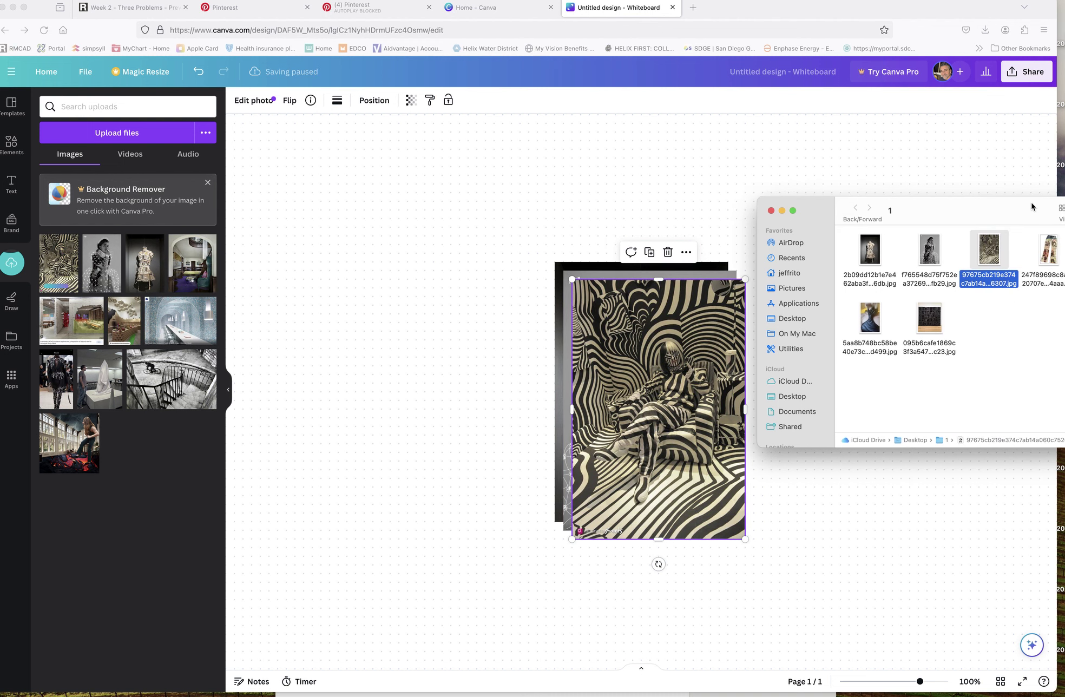
pyautogui.click(1030, 257)
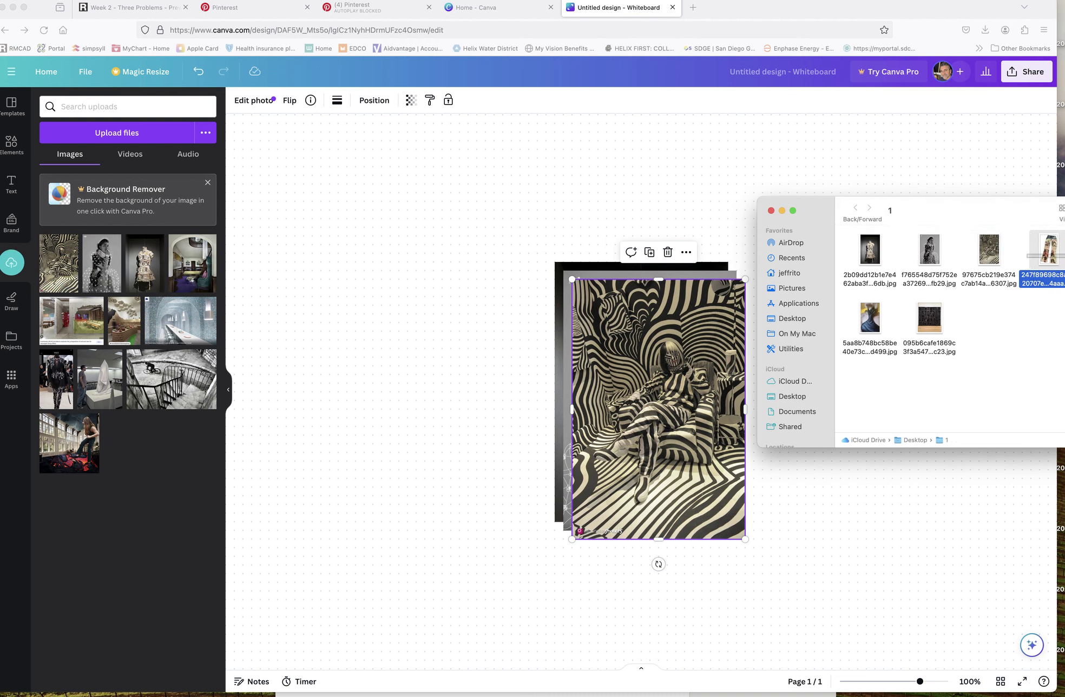
pyautogui.moveTo(1050, 252); pyautogui.dragTo(554, 217)
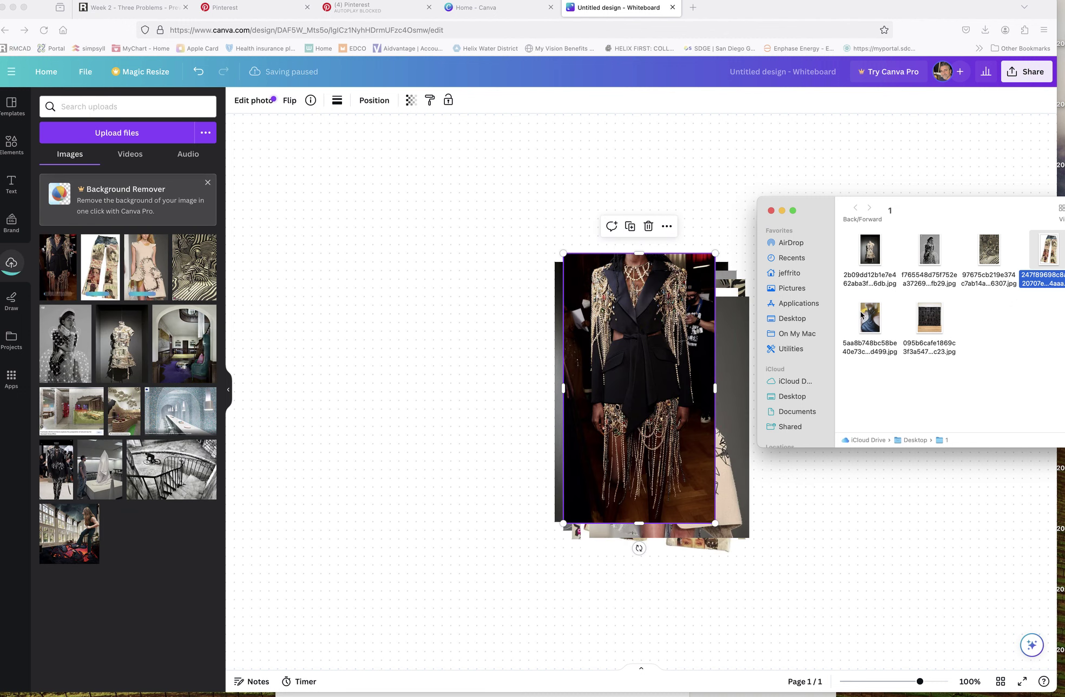
pyautogui.moveTo(869, 318); pyautogui.dragTo(481, 388)
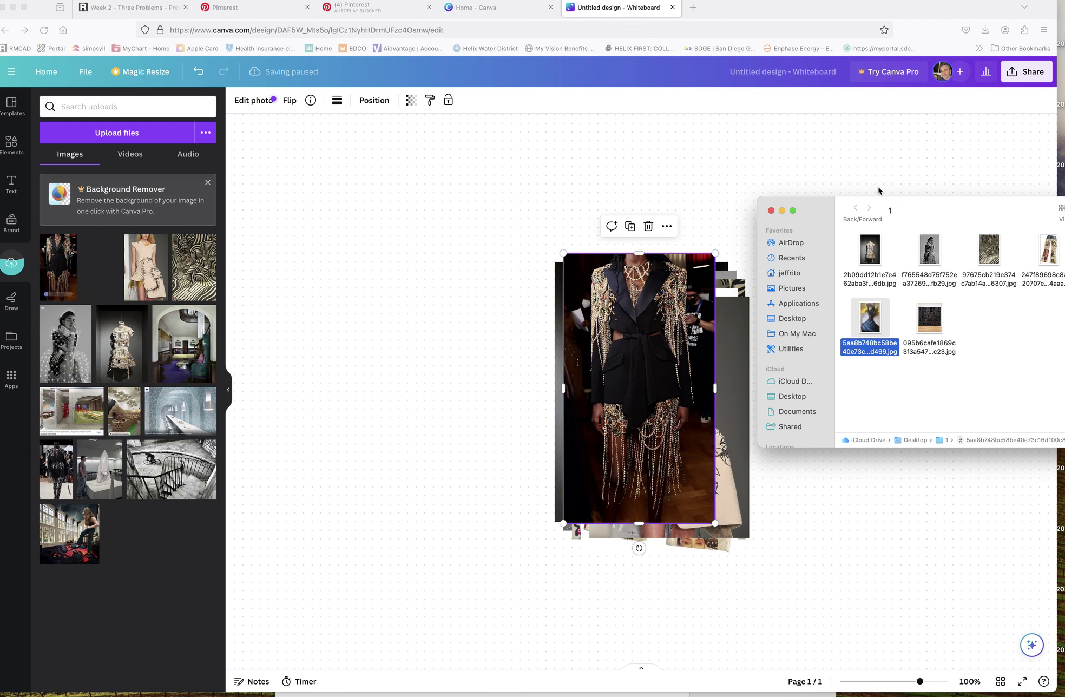
pyautogui.moveTo(825, 206); pyautogui.dragTo(1064, 247)
pyautogui.press('super+w')
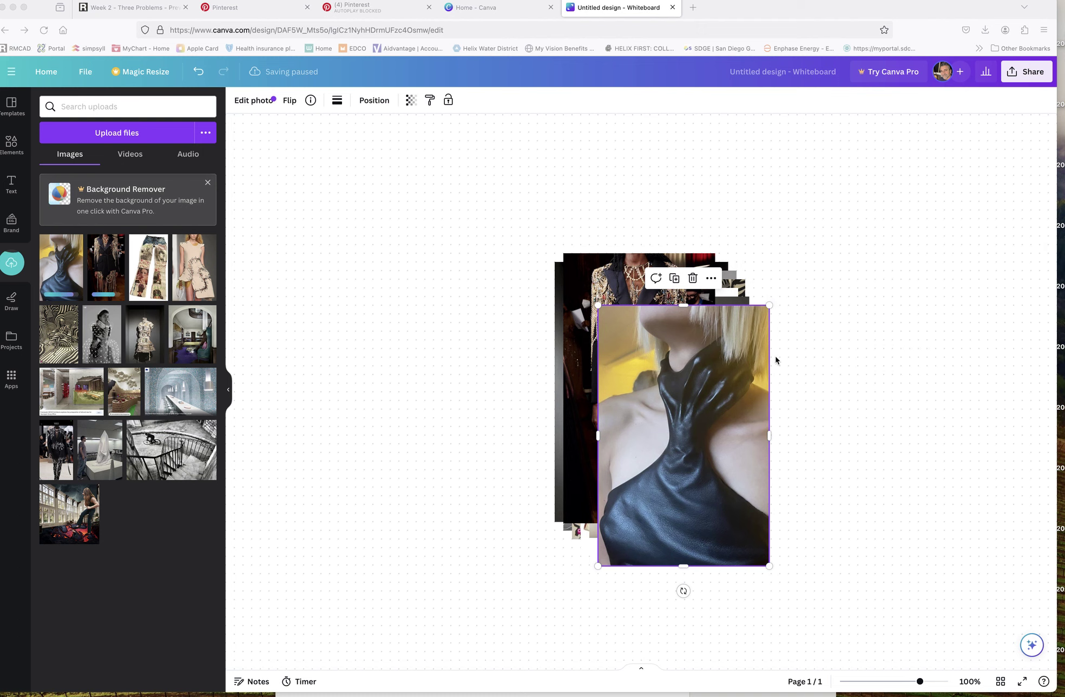
# Enlarge the leather top at upper left and arrange the jacket, dress and lace portrait beside it
pyautogui.moveTo(700, 368); pyautogui.dragTo(335, 177)
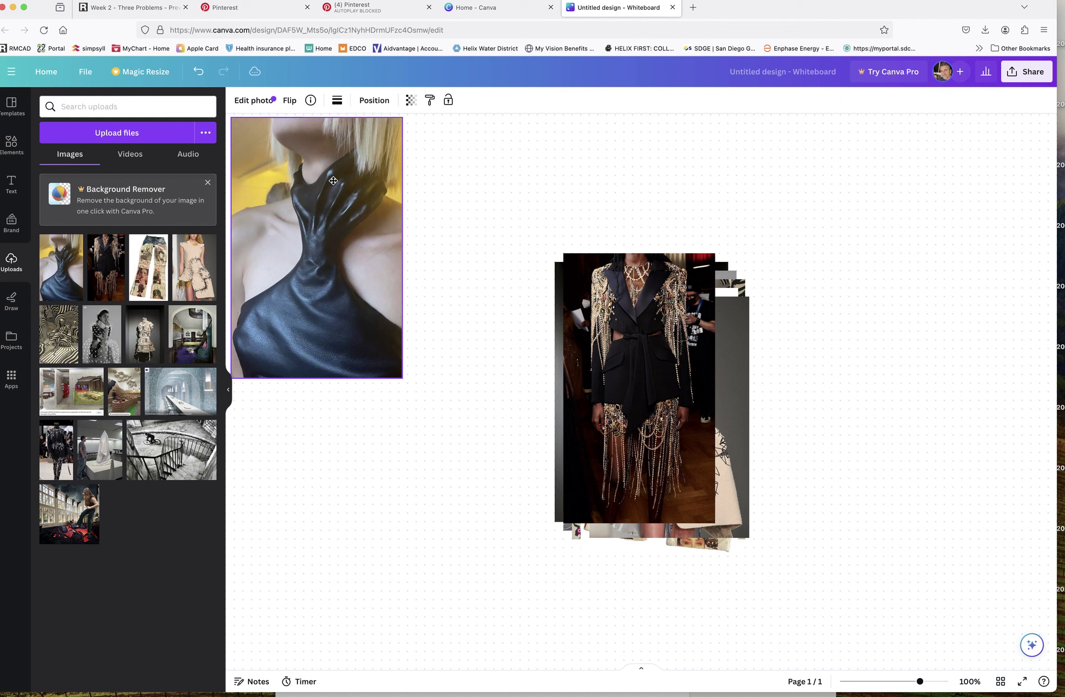
pyautogui.moveTo(404, 375); pyautogui.dragTo(485, 497)
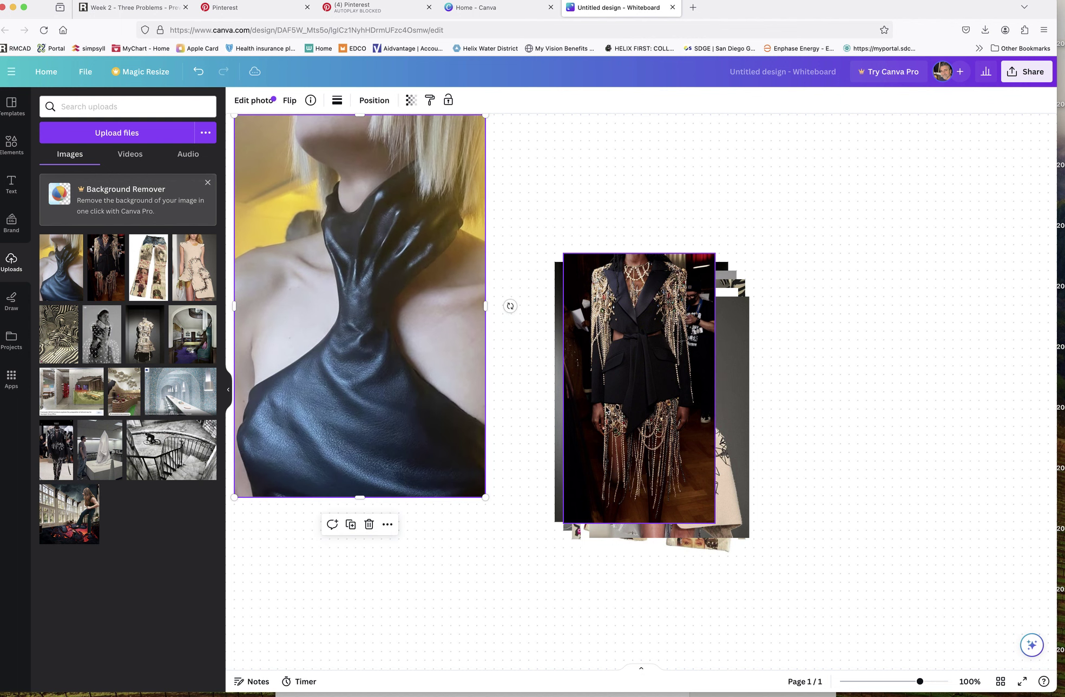
pyautogui.moveTo(604, 388); pyautogui.dragTo(529, 265)
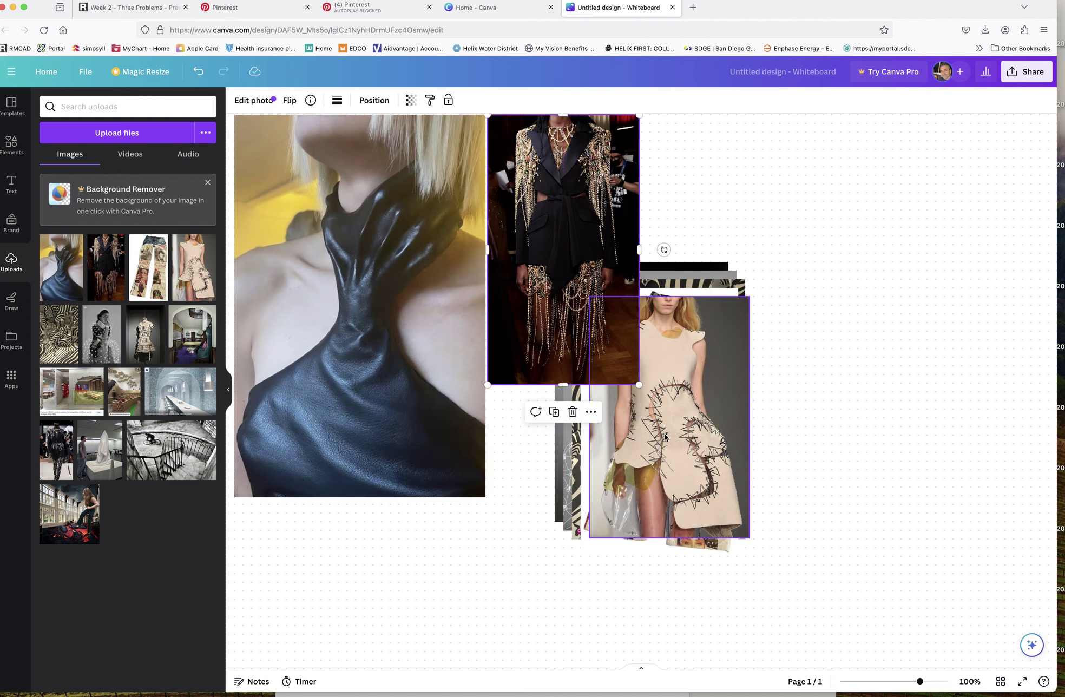
pyautogui.moveTo(652, 451); pyautogui.dragTo(568, 532)
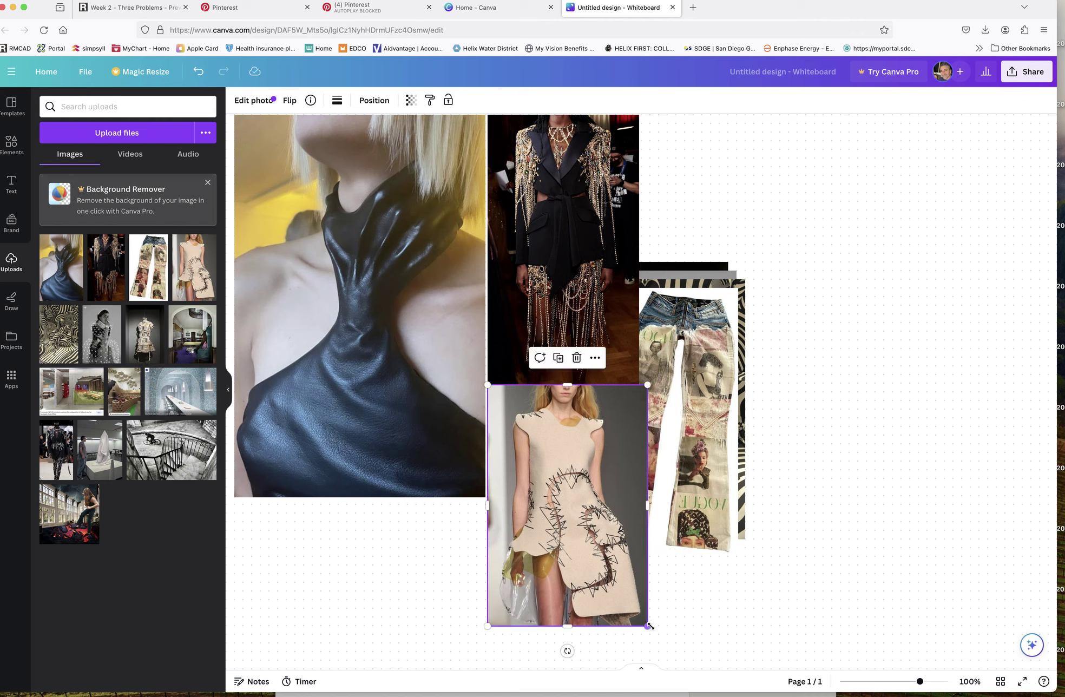
pyautogui.moveTo(648, 626); pyautogui.dragTo(595, 547)
pyautogui.moveTo(643, 491); pyautogui.dragTo(903, 348)
pyautogui.moveTo(688, 479); pyautogui.dragTo(904, 671)
pyautogui.moveTo(678, 507); pyautogui.dragTo(752, 351)
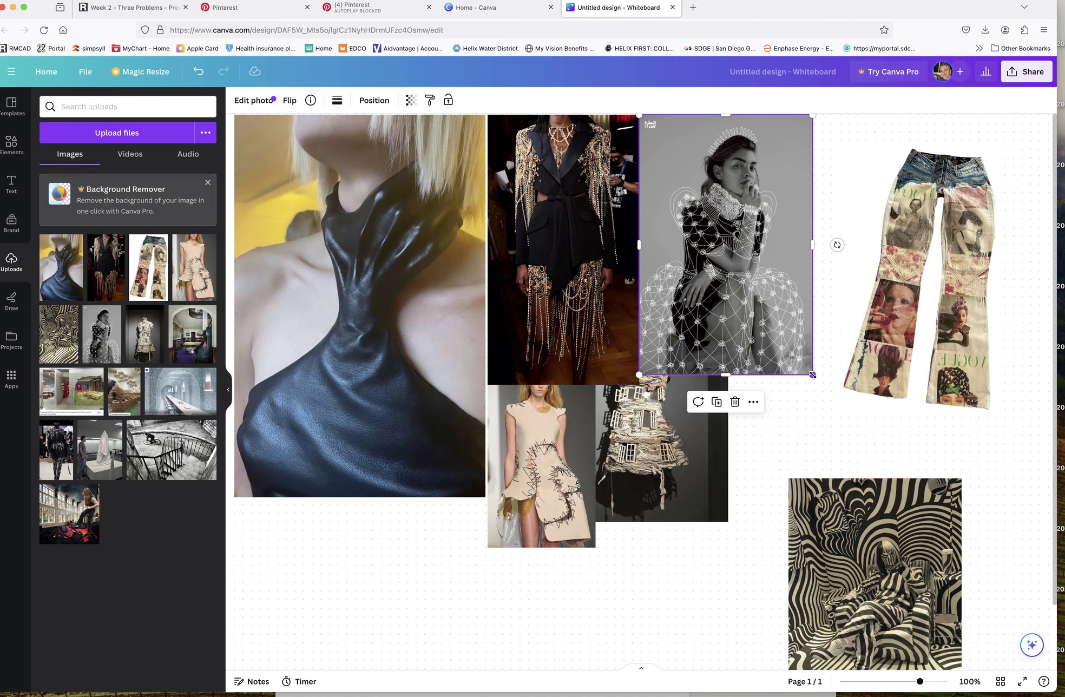
pyautogui.moveTo(813, 374); pyautogui.dragTo(911, 521)
# Resize the house-dress to the lower left, zebra under the portrait, and jeans at top right
pyautogui.click(607, 477)
pyautogui.moveTo(606, 476); pyautogui.dragTo(306, 632)
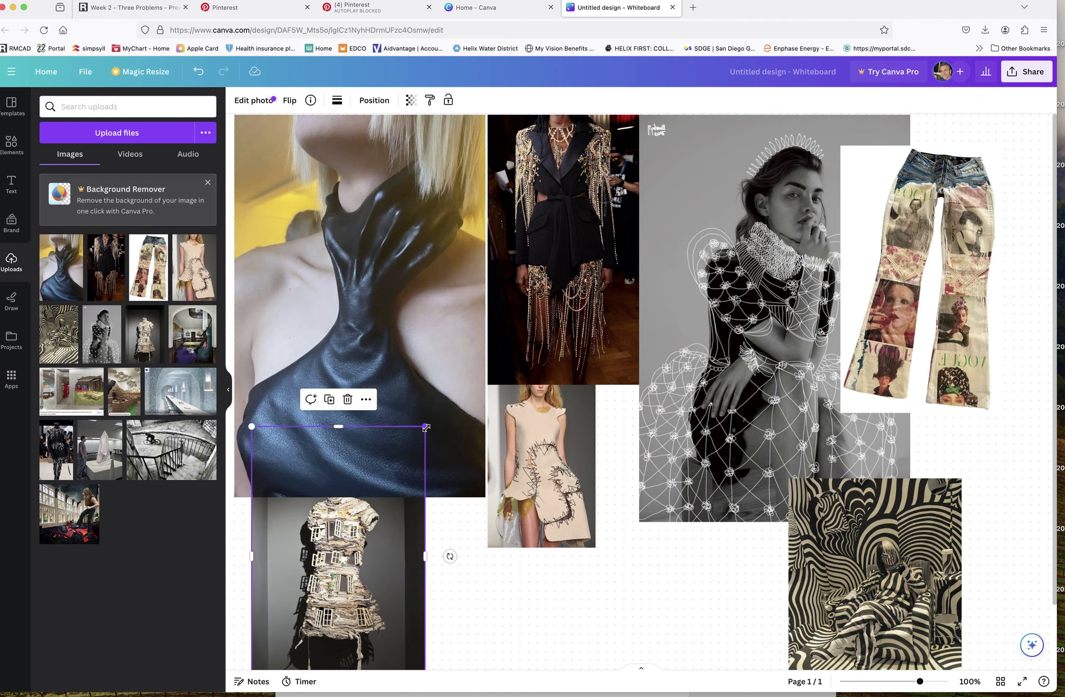
pyautogui.moveTo(426, 427); pyautogui.dragTo(361, 521)
pyautogui.moveTo(318, 557); pyautogui.dragTo(441, 541)
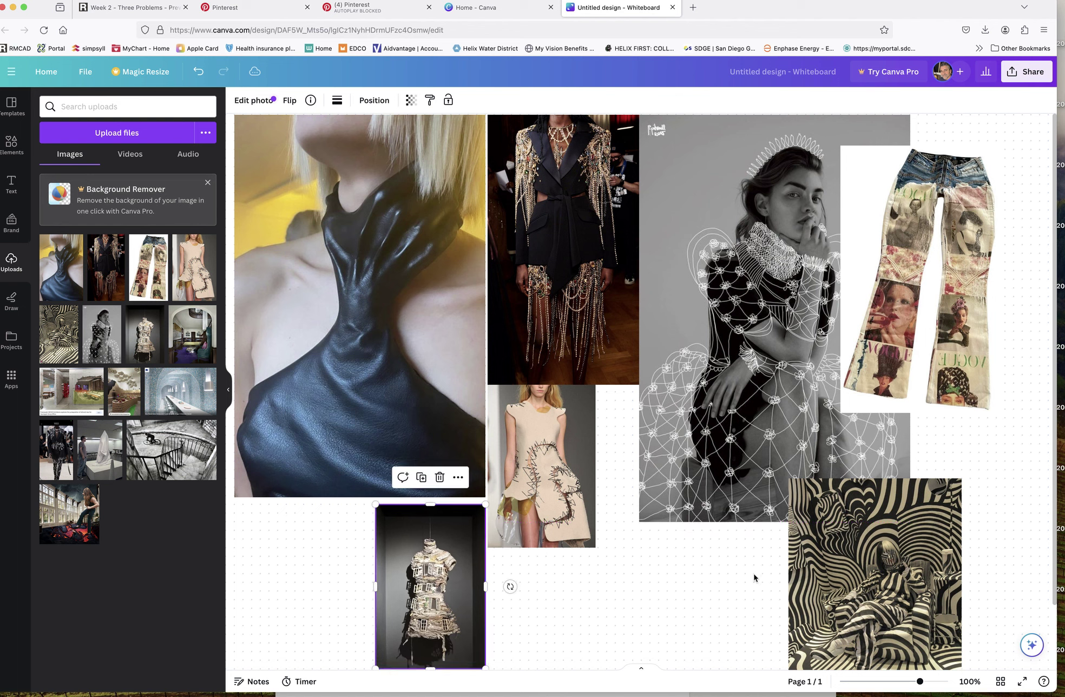
pyautogui.moveTo(801, 576); pyautogui.dragTo(618, 559)
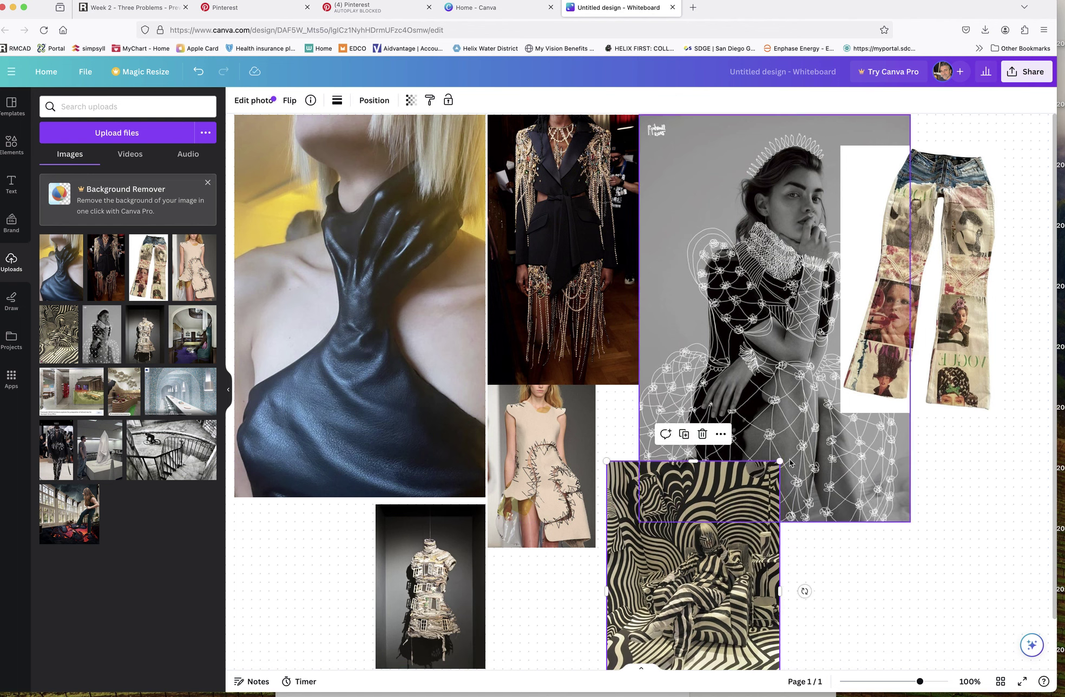
pyautogui.moveTo(780, 461); pyautogui.dragTo(724, 548)
pyautogui.moveTo(651, 584); pyautogui.dragTo(640, 554)
pyautogui.click(806, 438)
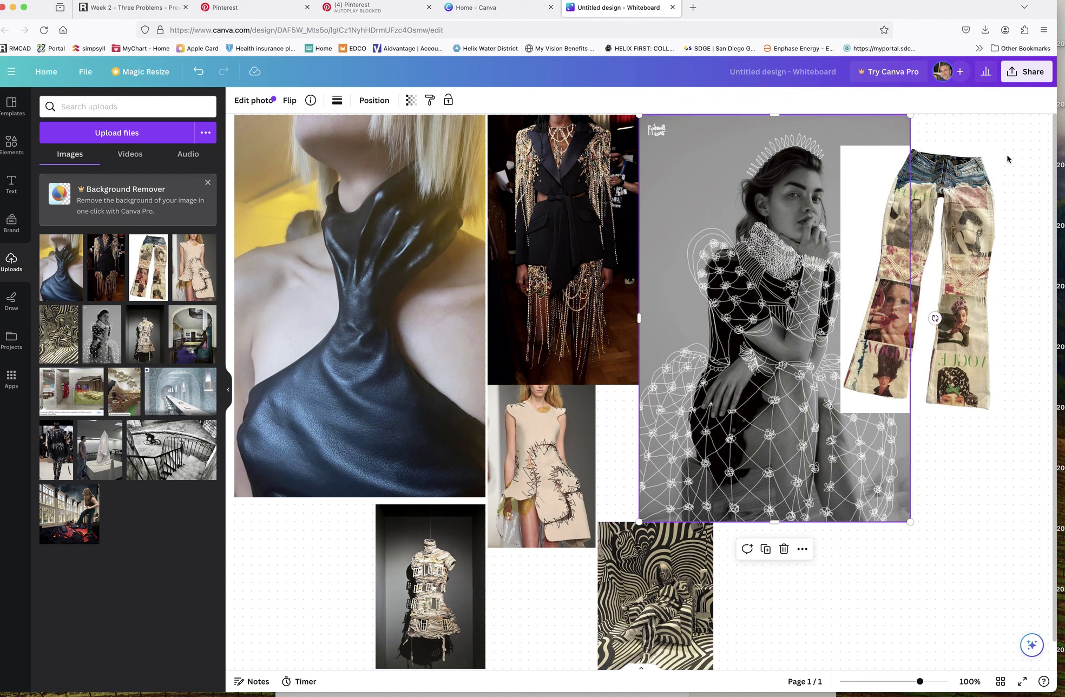
pyautogui.click(986, 164)
pyautogui.moveTo(998, 145); pyautogui.dragTo(934, 246)
pyautogui.moveTo(894, 302); pyautogui.dragTo(967, 173)
pyautogui.click(960, 377)
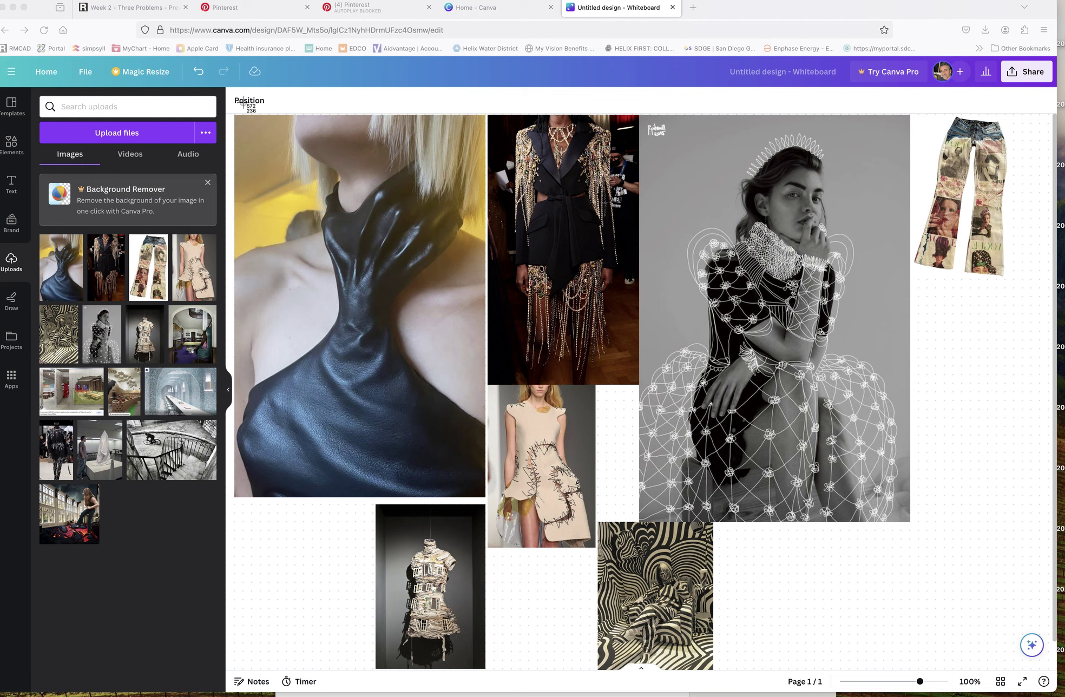
# Screenshot the eight-image Canva collage and check the saved image file in desktop folder 1
pyautogui.moveTo(233, 115); pyautogui.dragTo(1007, 673)
pyautogui.moveTo(935, 550); pyautogui.dragTo(719, 457)
pyautogui.press('super+Tab')
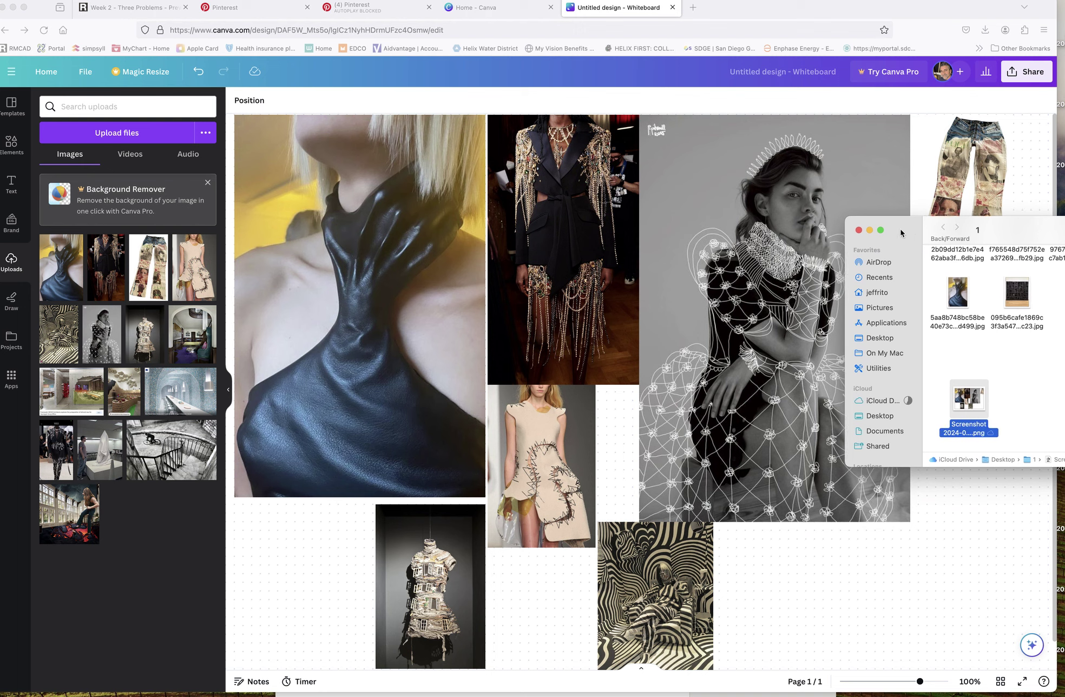
pyautogui.moveTo(902, 234); pyautogui.dragTo(1064, 227)
pyautogui.press('super+w')
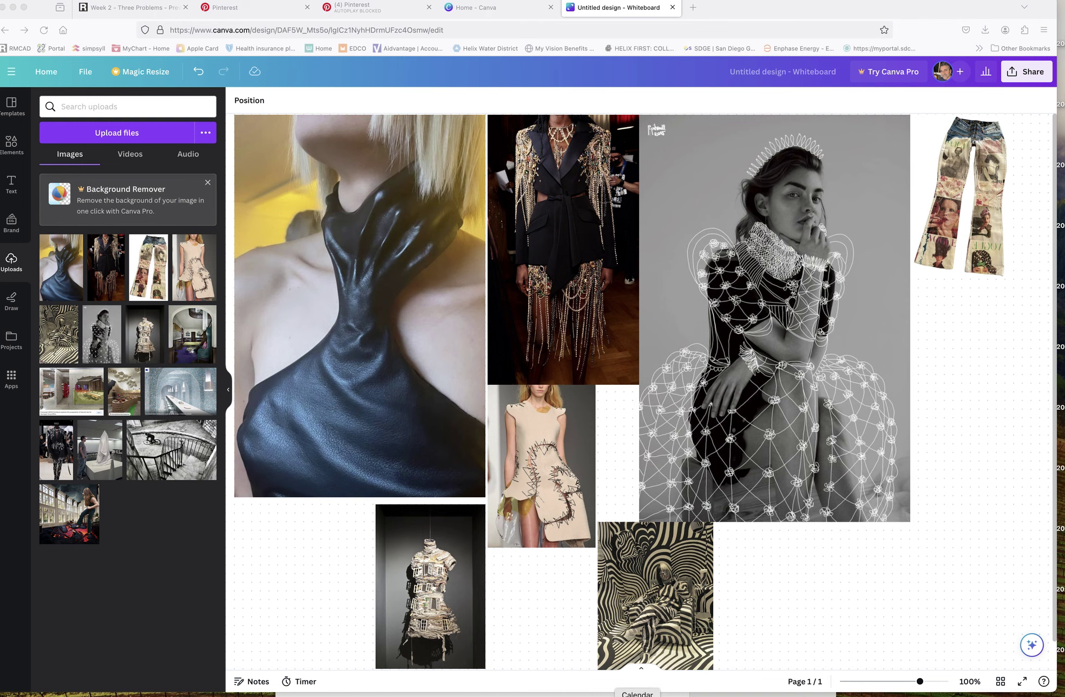
# Add three blank lines above the Nevelson caption in the Pages document
pyautogui.click(375, 694)
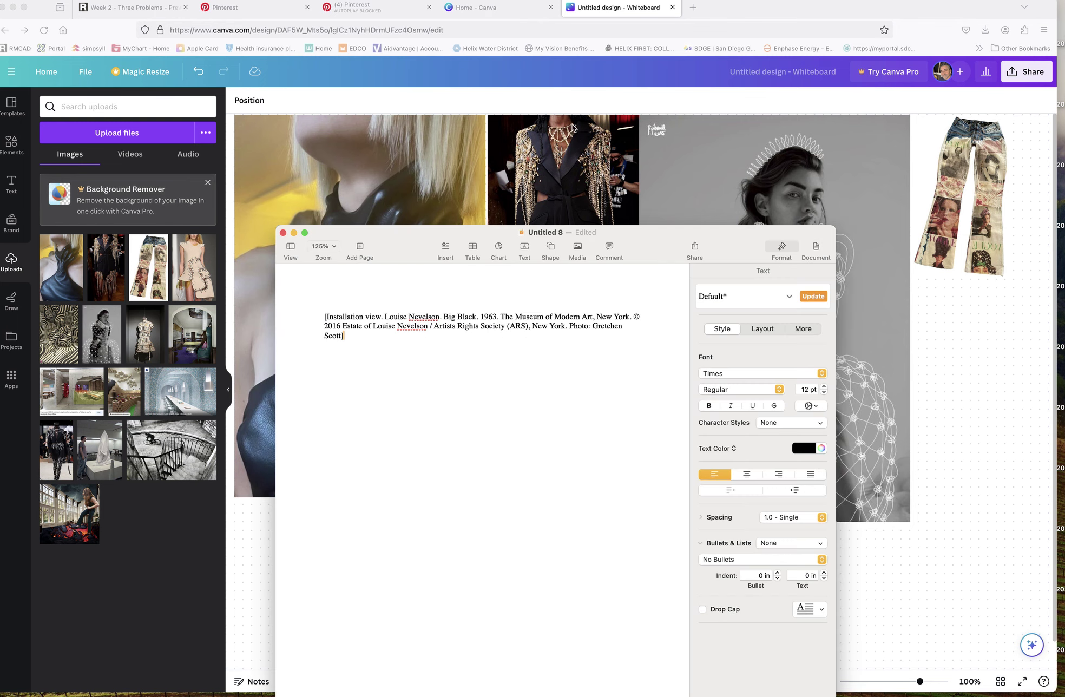
pyautogui.moveTo(646, 234); pyautogui.dragTo(694, 100)
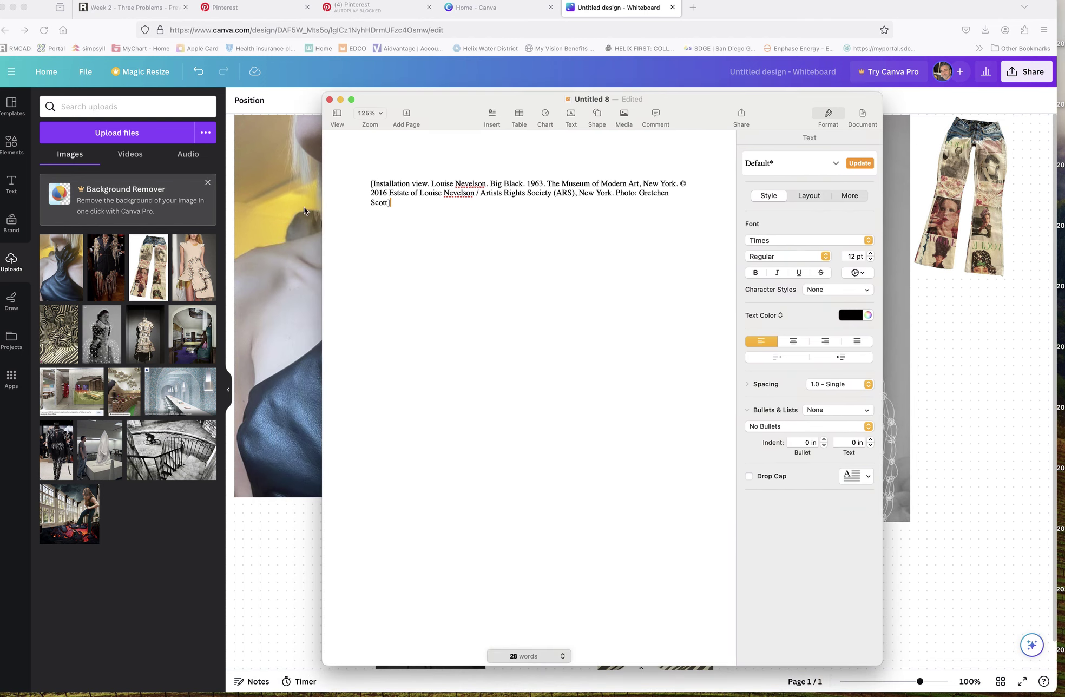
pyautogui.press('Return')
pyautogui.press('Return')
pyautogui.press('Return')
pyautogui.press('Return')
pyautogui.press('Return')
pyautogui.press('Return')
pyautogui.press('Return')
pyautogui.press('Return')
pyautogui.press('Return')
pyautogui.press('Return')
pyautogui.press('Return')
pyautogui.press('Return')
pyautogui.press('Return')
pyautogui.press('Return')
pyautogui.press('Return')
pyautogui.press('Return')
pyautogui.press('Return')
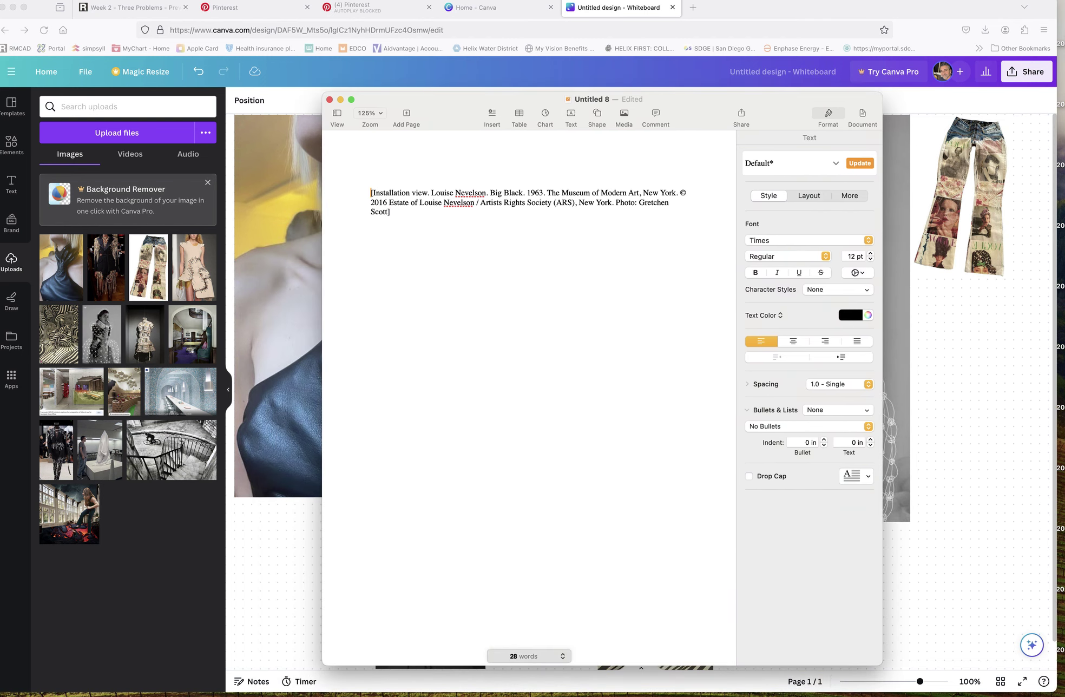
pyautogui.press('Return')
pyautogui.press('Return')
pyautogui.press('Return')
pyautogui.press('Return')
pyautogui.press('Return')
pyautogui.press('Return')
pyautogui.press('Return')
pyautogui.press('Return')
pyautogui.press('Return')
pyautogui.press('Return')
pyautogui.press('Return')
pyautogui.press('Return')
pyautogui.press('Return')
pyautogui.press('Return')
pyautogui.press('Return')
pyautogui.press('Return')
pyautogui.press('Return')
pyautogui.press('Return')
pyautogui.press('Return')
pyautogui.press('Return')
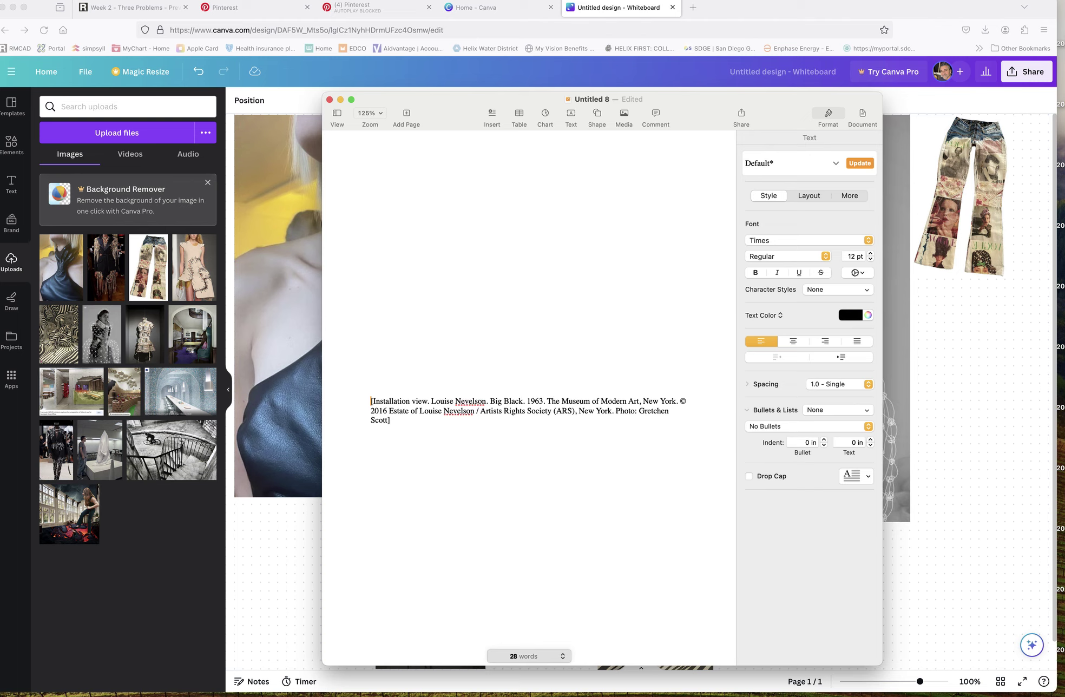
pyautogui.press('Return')
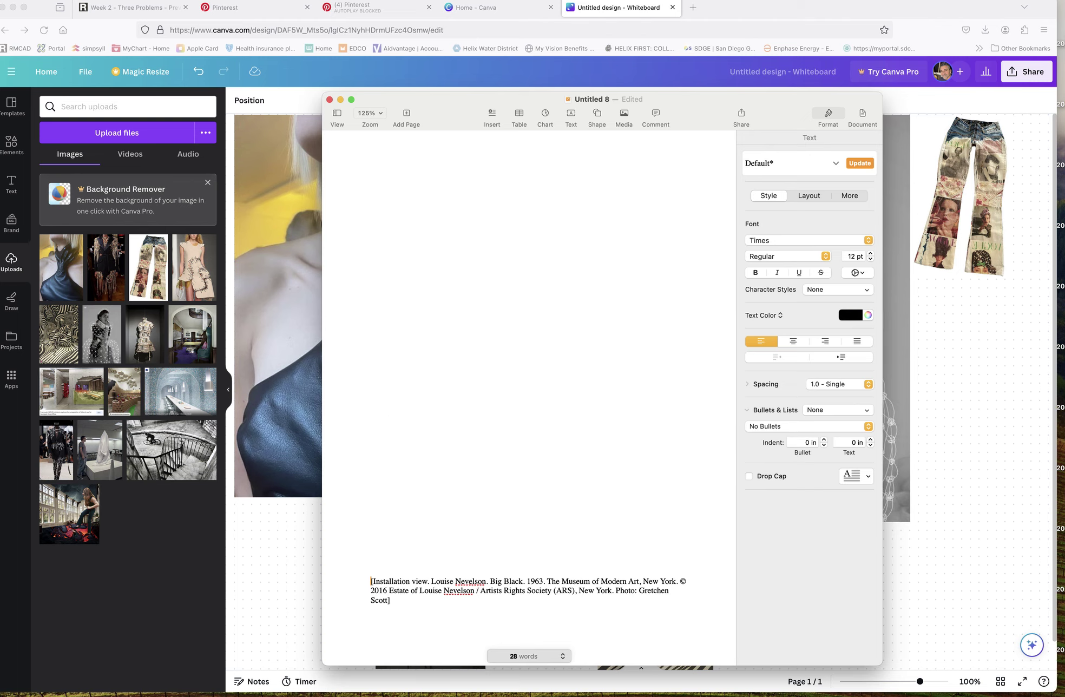
# Insert the collage screenshot into the document and push the caption below it
pyautogui.press('super+Tab')
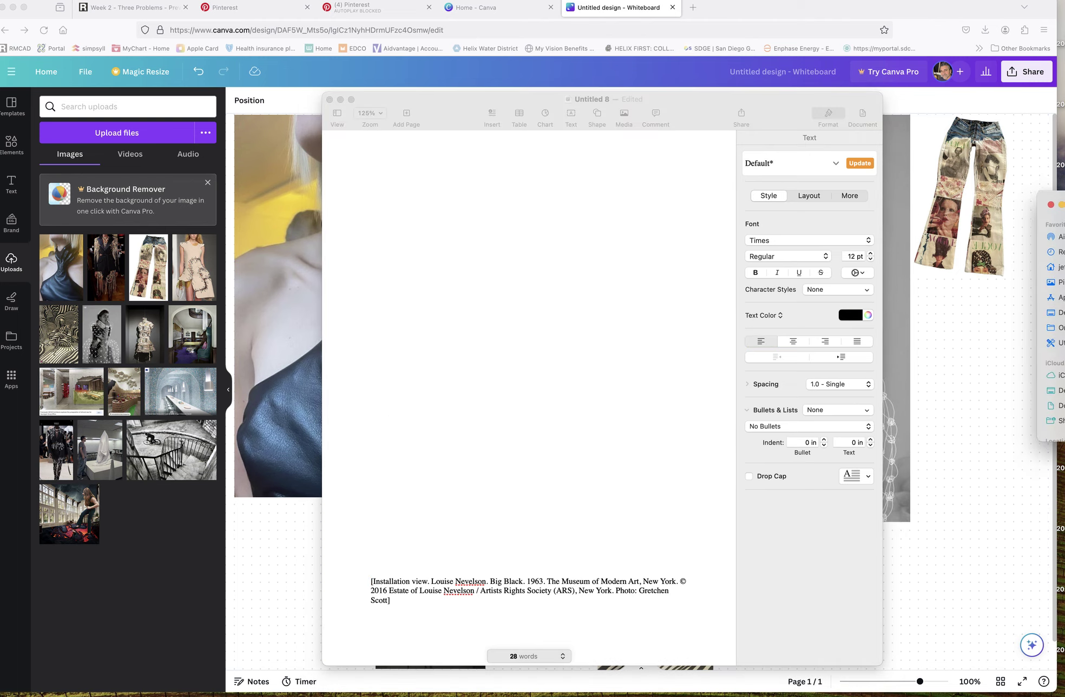
pyautogui.moveTo(1058, 259); pyautogui.dragTo(487, 236)
pyautogui.moveTo(662, 382); pyautogui.dragTo(699, 409)
pyautogui.scroll(-2, 643, 468)
pyautogui.scroll(-3, 643, 468)
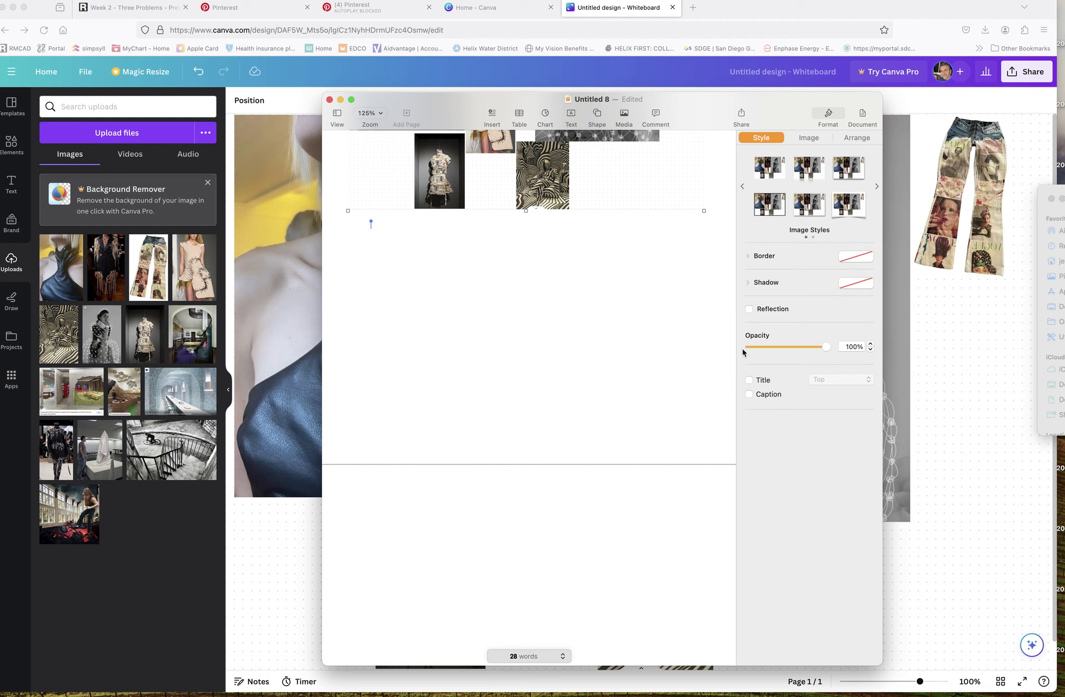
pyautogui.moveTo(1053, 390); pyautogui.dragTo(509, 522)
pyautogui.scroll(-2, 565, 434)
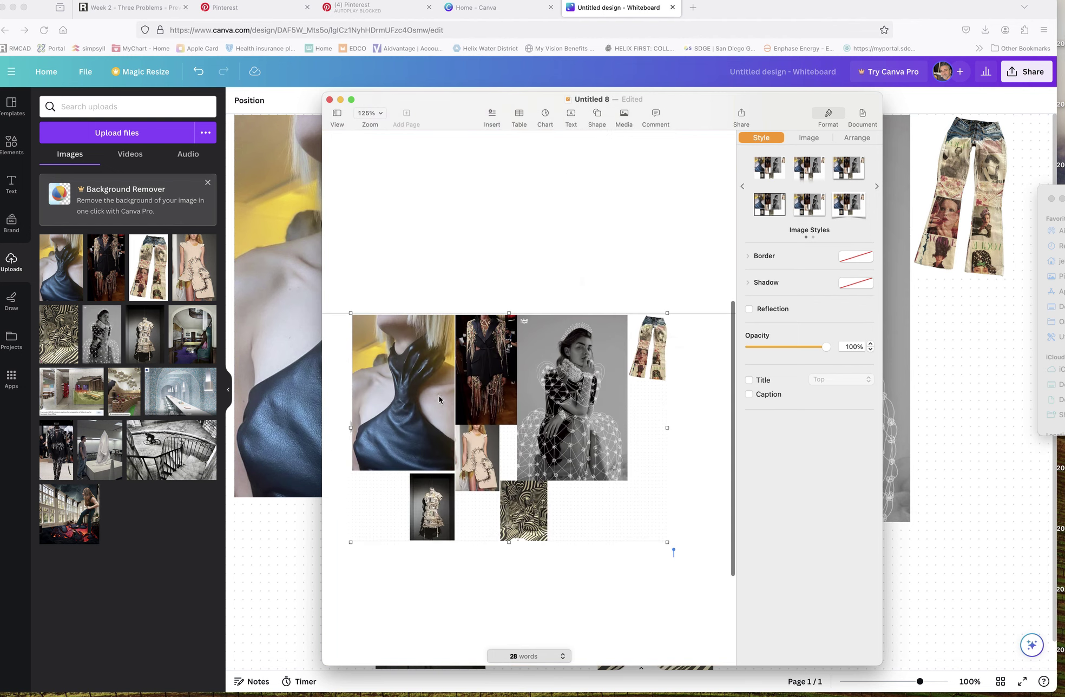
pyautogui.moveTo(439, 399); pyautogui.dragTo(442, 410)
pyautogui.scroll(-8, 451, 401)
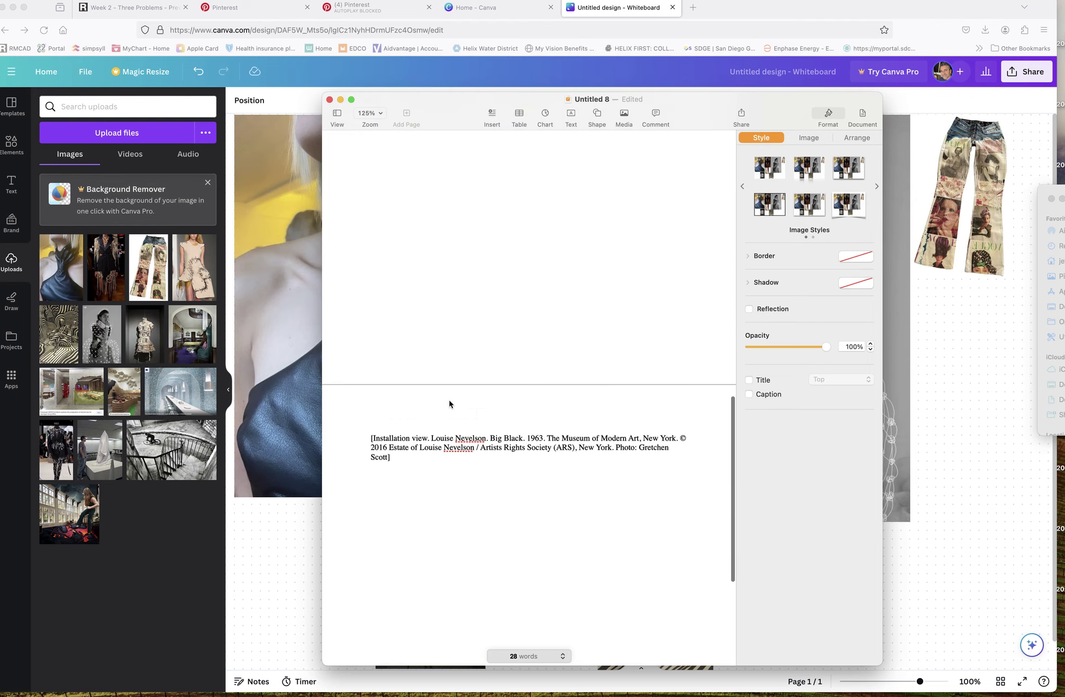
pyautogui.click(363, 437)
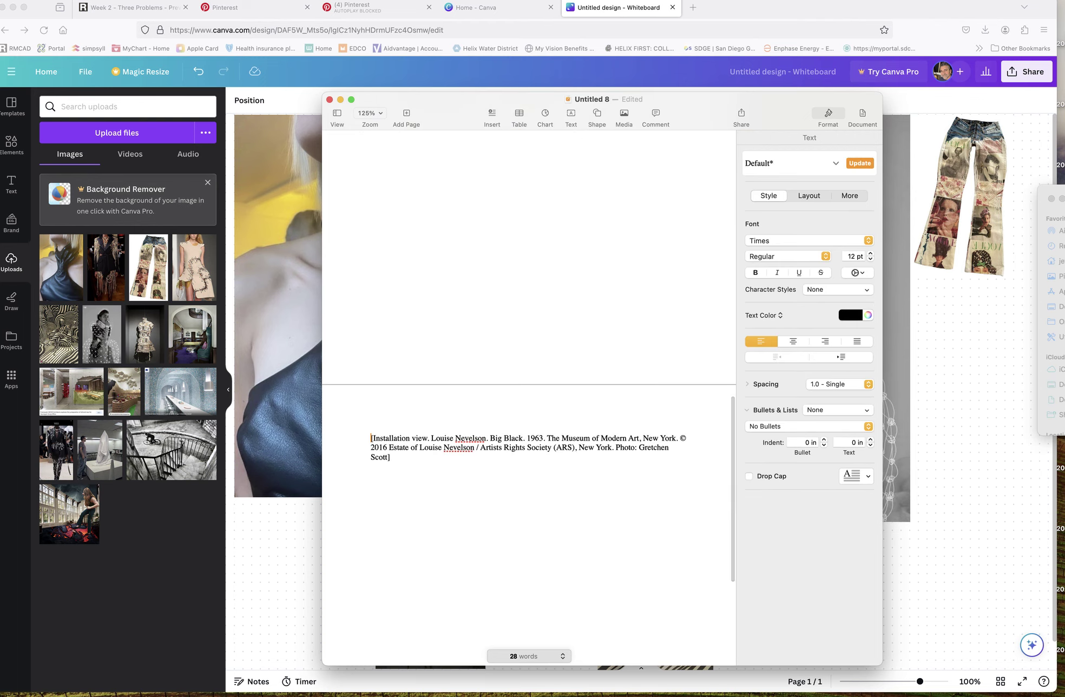
pyautogui.press('Return')
pyautogui.press('Return')
pyautogui.press('Return')
pyautogui.press('Return')
pyautogui.press('Return')
pyautogui.press('Return')
pyautogui.press('Return')
pyautogui.press('Return')
pyautogui.press('Return')
pyautogui.press('Return')
pyautogui.press('Return')
pyautogui.press('Return')
pyautogui.press('Return')
pyautogui.press('Return')
pyautogui.press('Return')
pyautogui.press('Return')
pyautogui.press('Return')
pyautogui.press('Return')
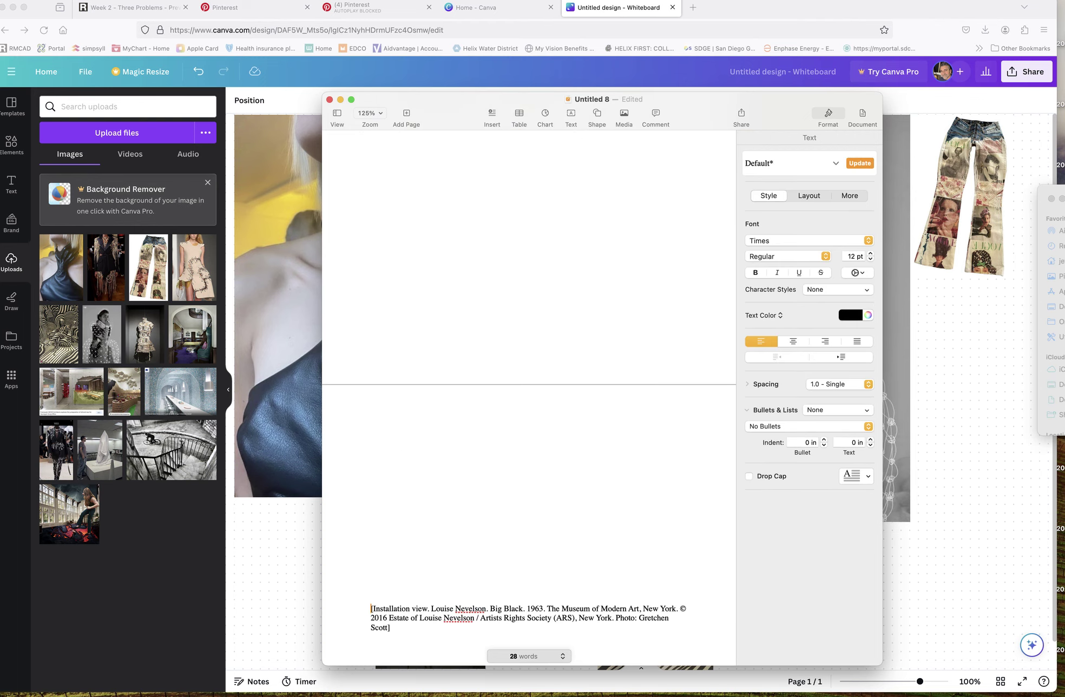
# Place the remaining mood-board images into the document above the caption
pyautogui.press('super+Tab')
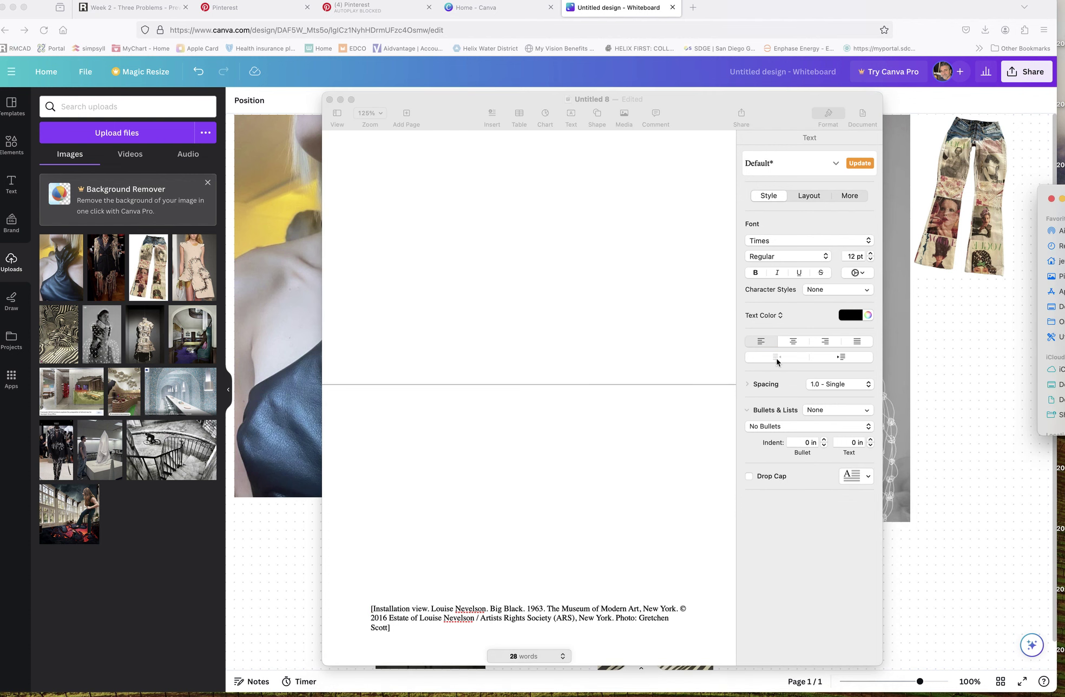
pyautogui.moveTo(777, 361); pyautogui.dragTo(460, 455)
pyautogui.scroll(-5, 485, 379)
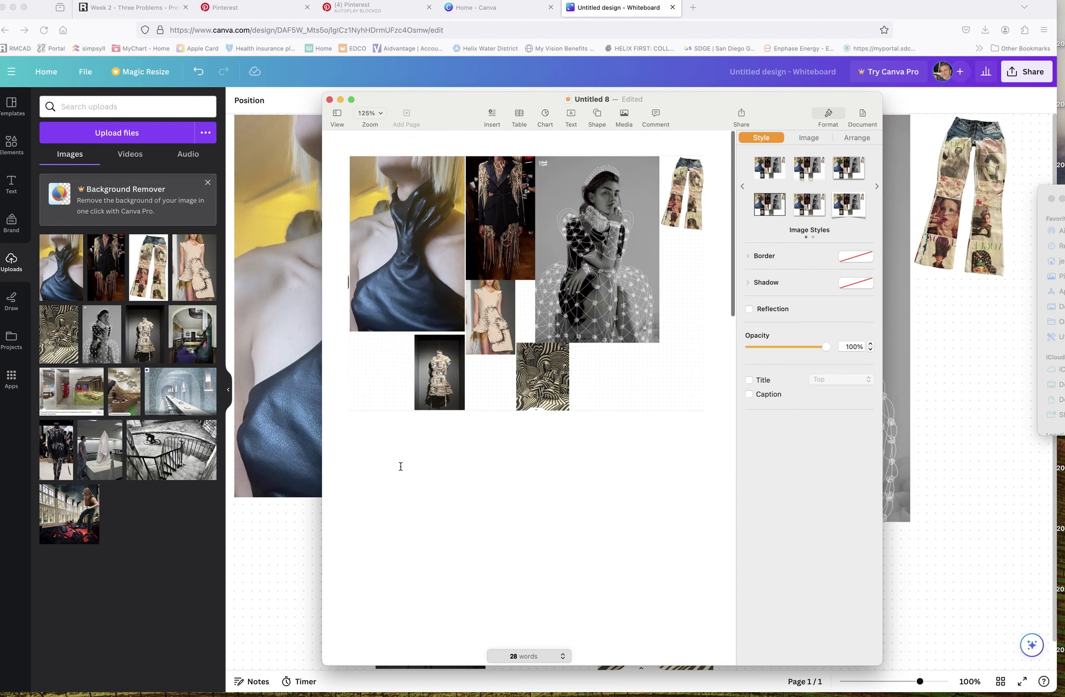
# Label the first two collages 'Personal Choice' and 'Found Object', fixing the capitalisation typo
pyautogui.click(392, 455)
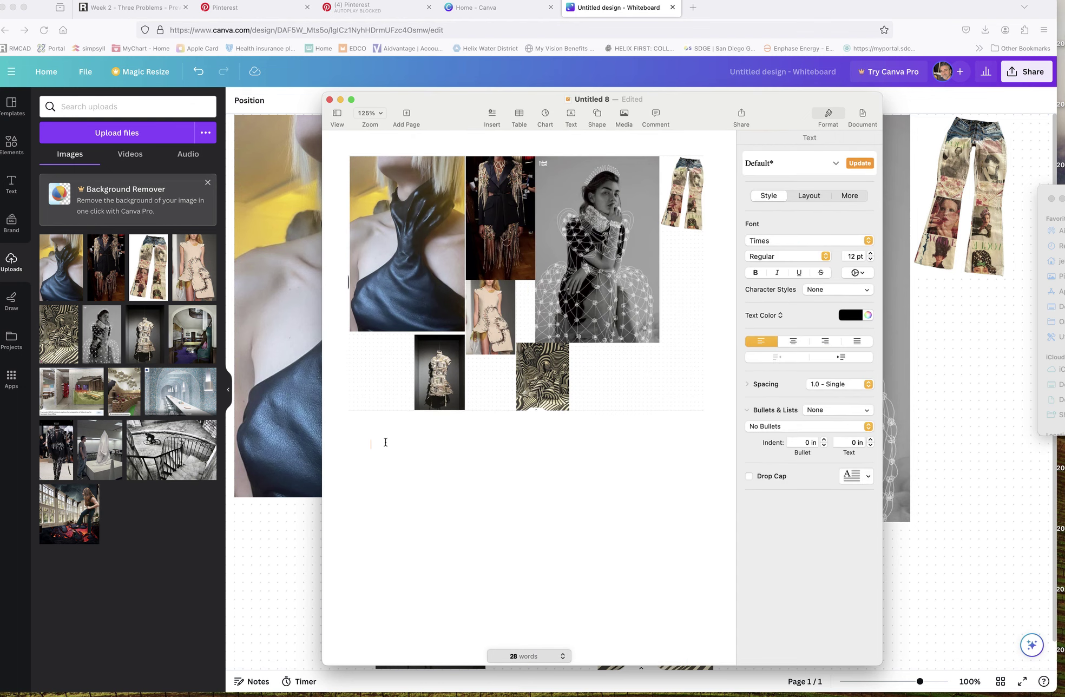
pyautogui.write('Personal Choice')
pyautogui.scroll(-10, 381, 441)
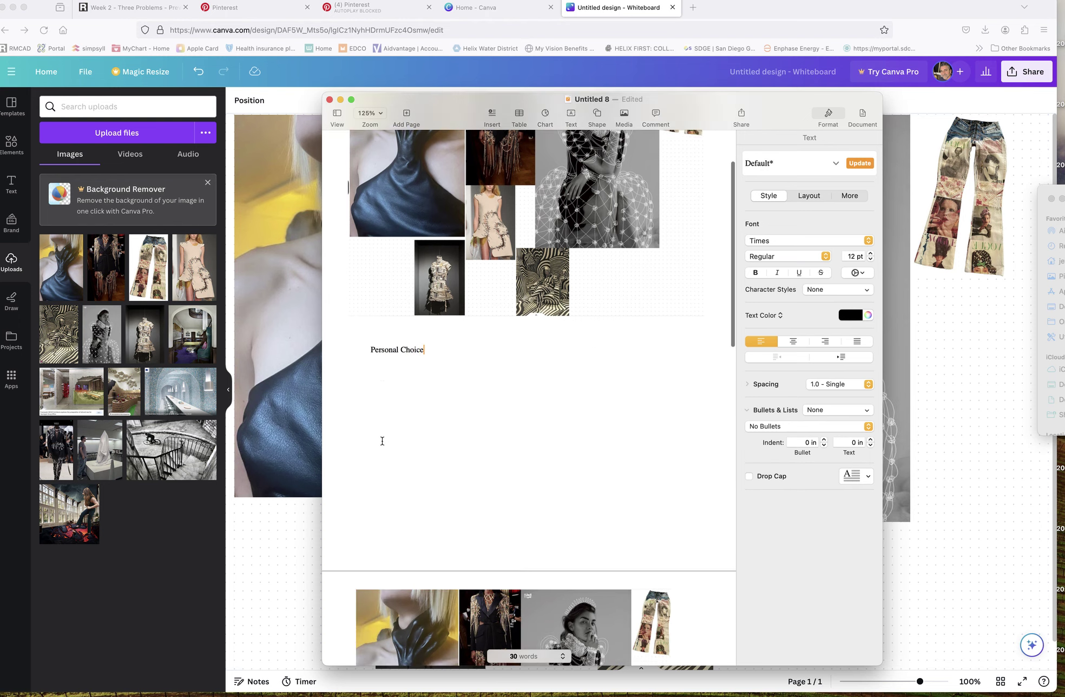
pyautogui.click(382, 563)
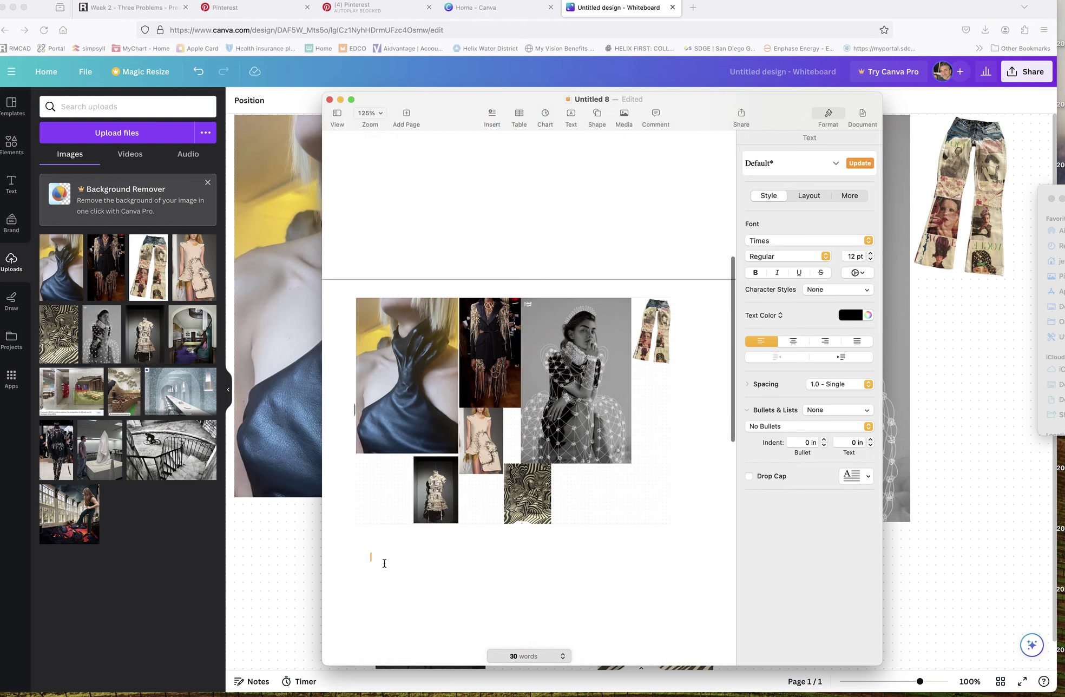
pyautogui.write('FOund Ob')
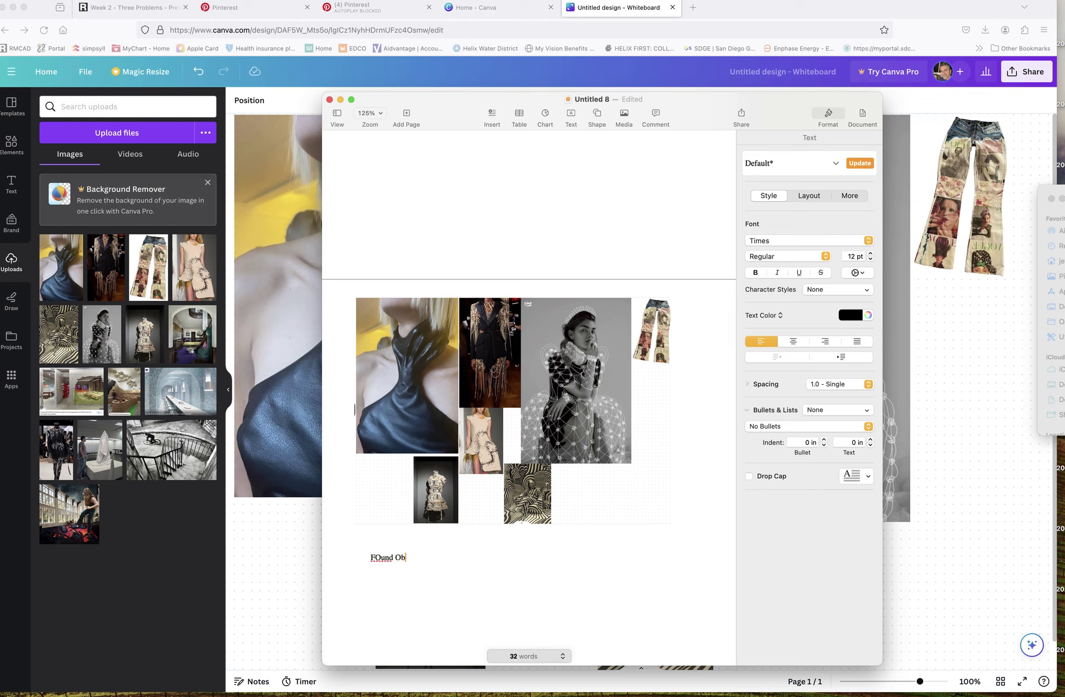
pyautogui.write('ject')
pyautogui.press('BackSpace')
pyautogui.write('o')
# Label the third collage 'Remix' and push the caption down toward the next page
pyautogui.scroll(-5, 383, 556)
pyautogui.scroll(-4, 384, 560)
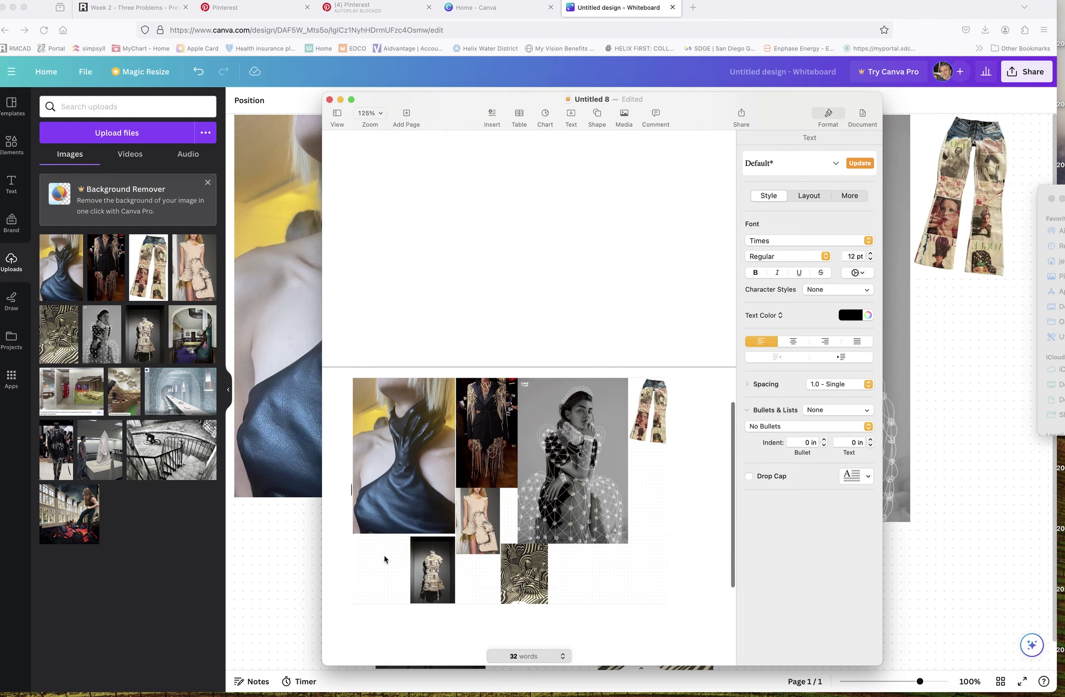
pyautogui.write('Remix')
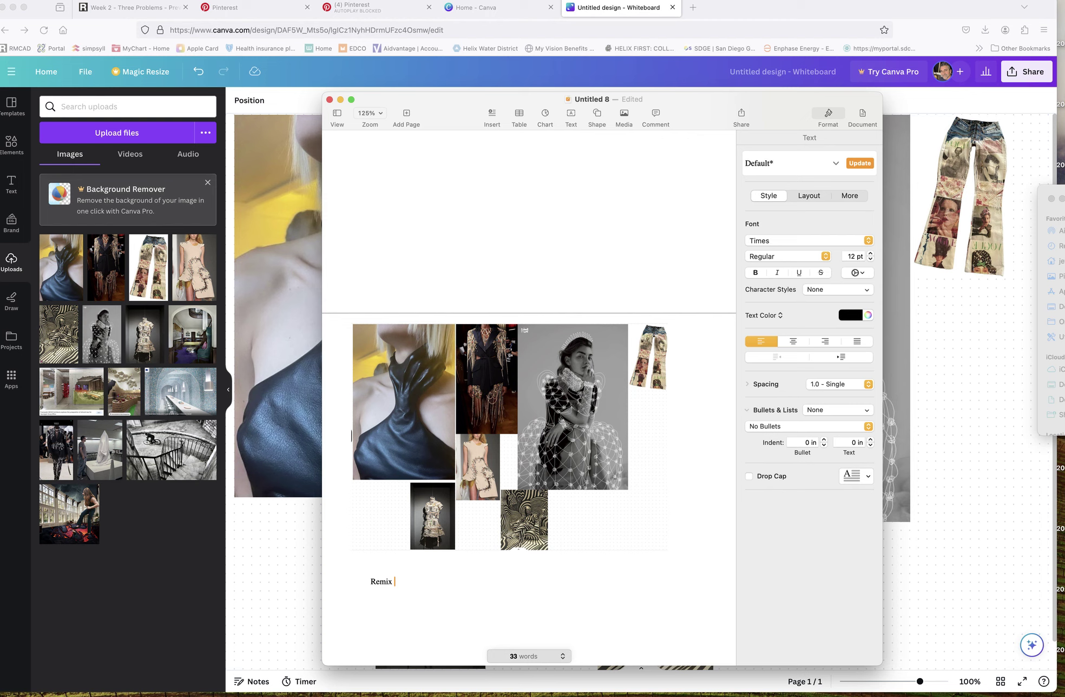
pyautogui.write('[Installation view. Louise Nevelson. Big Black. 1963. The Museum of Modern Art, New York. © 2016 Estate of Louise Nevelson / Artists Rights Society (ARS), New York. Photo: Gretchen Scott]')
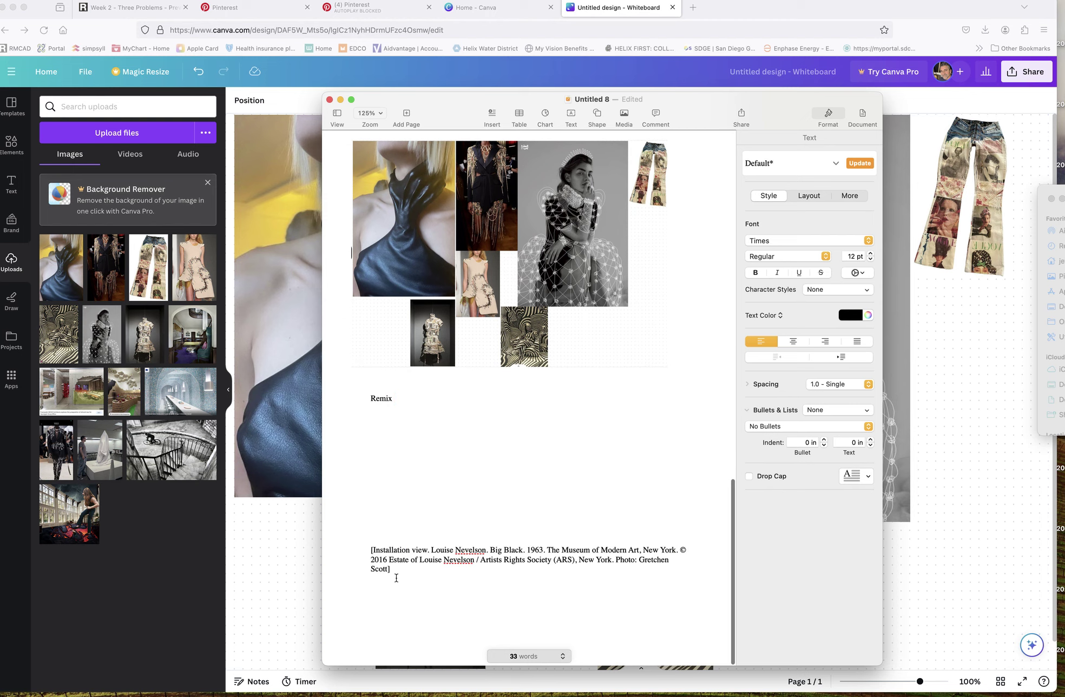
pyautogui.click(366, 551)
pyautogui.press('Return')
pyautogui.press('Return')
pyautogui.press('Return')
pyautogui.press('Return')
pyautogui.press('Return')
pyautogui.press('Return')
pyautogui.press('Return')
pyautogui.press('Return')
pyautogui.press('Return')
pyautogui.press('Return')
pyautogui.press('Return')
pyautogui.press('Return')
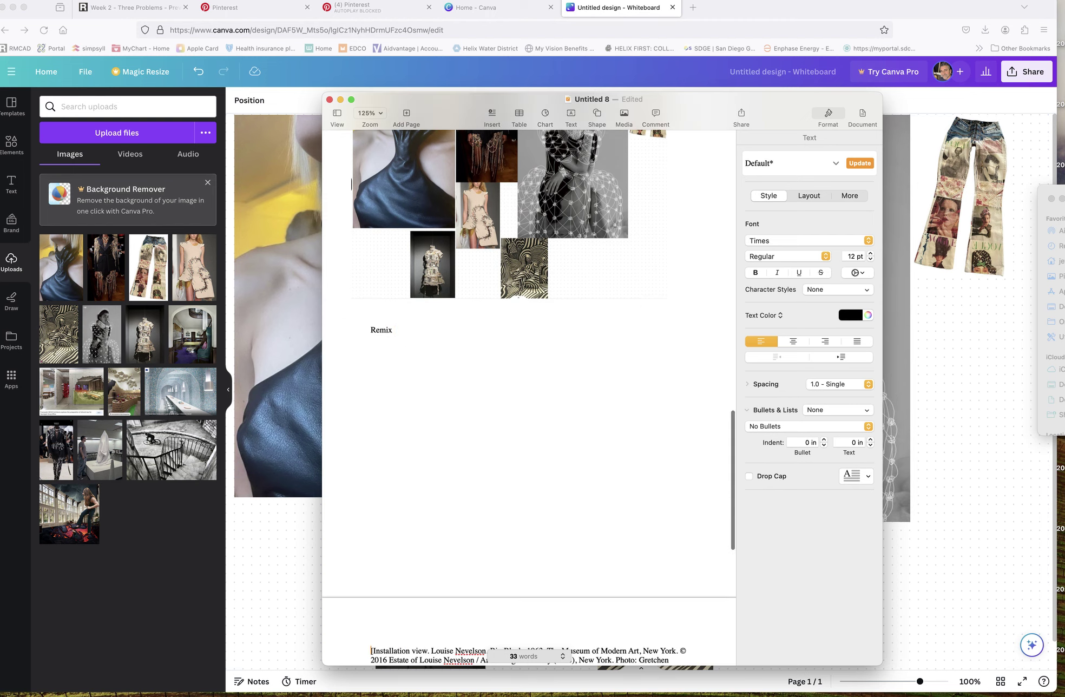
# Push the caption onto a new page and insert the Nevelson Big Black wall image above it
pyautogui.press('Return')
pyautogui.press('Return')
pyautogui.press('Return')
pyautogui.press('Return')
pyautogui.press('Return')
pyautogui.press('Return')
pyautogui.press('Return')
pyautogui.press('Return')
pyautogui.press('Return')
pyautogui.press('Return')
pyautogui.press('Return')
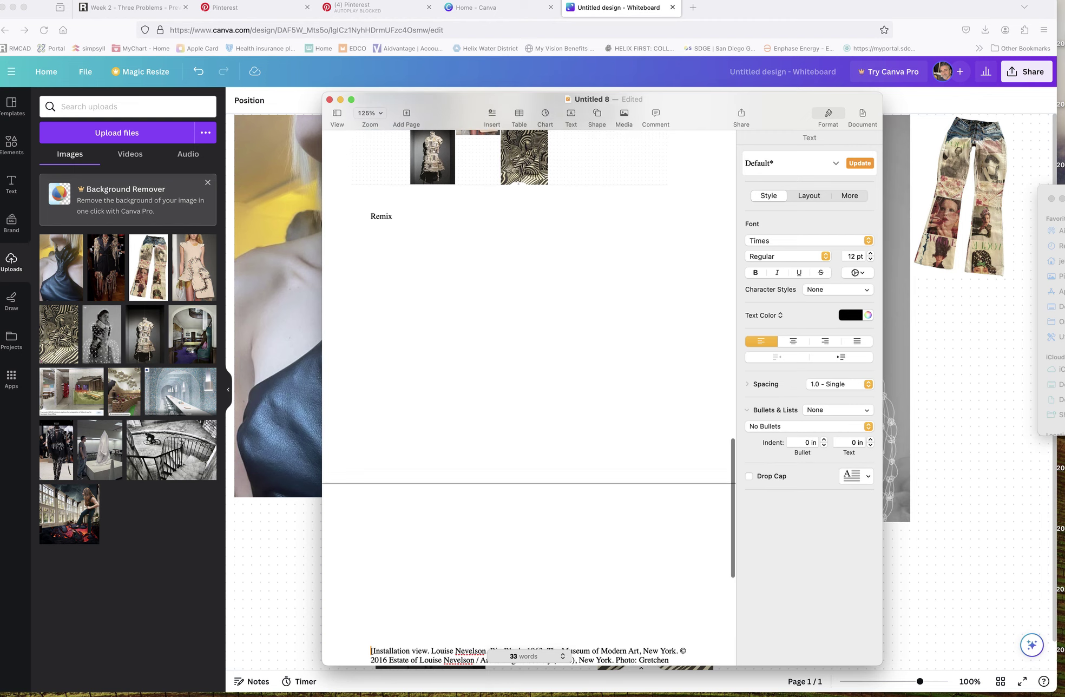
pyautogui.press('Return')
pyautogui.press('Return')
pyautogui.press('Return')
pyautogui.press('Return')
pyautogui.press('Return')
pyautogui.press('Return')
pyautogui.press('Return')
pyautogui.press('Return')
pyautogui.press('Return')
pyautogui.press('Return')
pyautogui.press('Return')
pyautogui.press('Return')
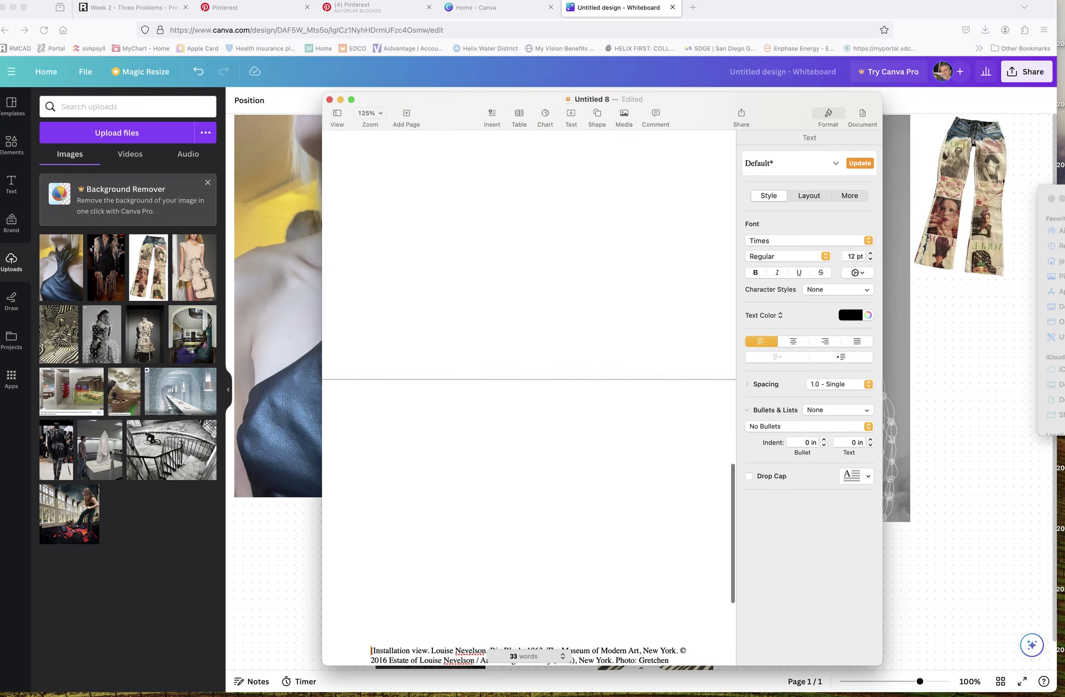
pyautogui.press('Return')
pyautogui.press('Return')
pyautogui.press('Return')
pyautogui.press('Return')
pyautogui.press('Return')
pyautogui.press('Return')
pyautogui.press('Return')
pyautogui.press('Return')
pyautogui.press('Return')
pyautogui.press('Return')
pyautogui.press('Return')
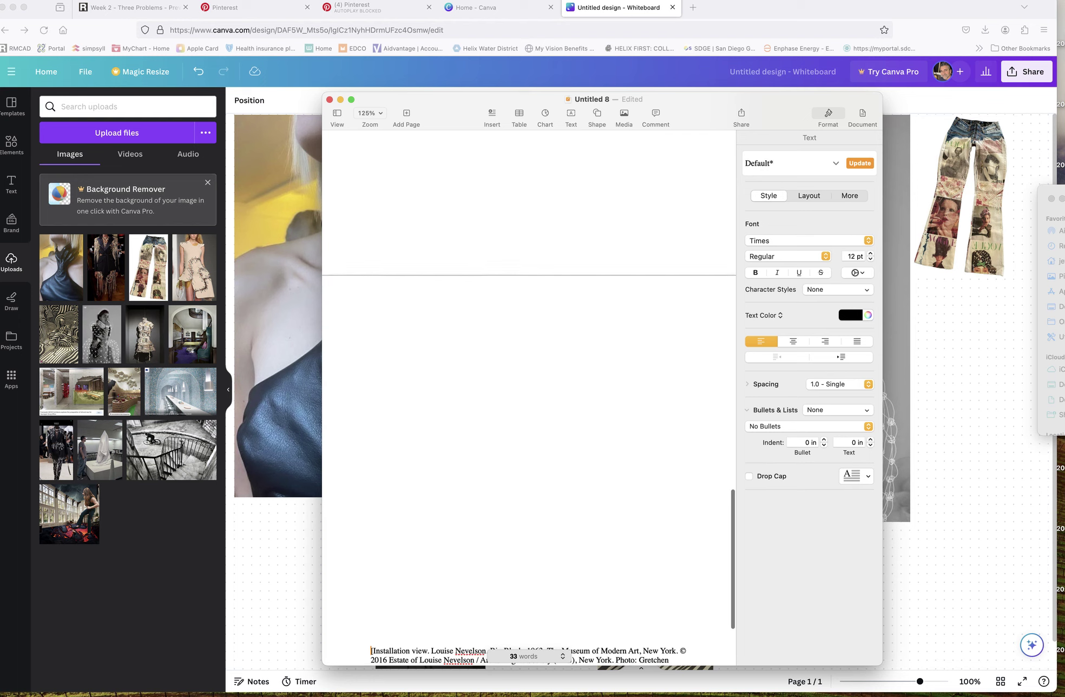
pyautogui.press('Return')
pyautogui.press('Return')
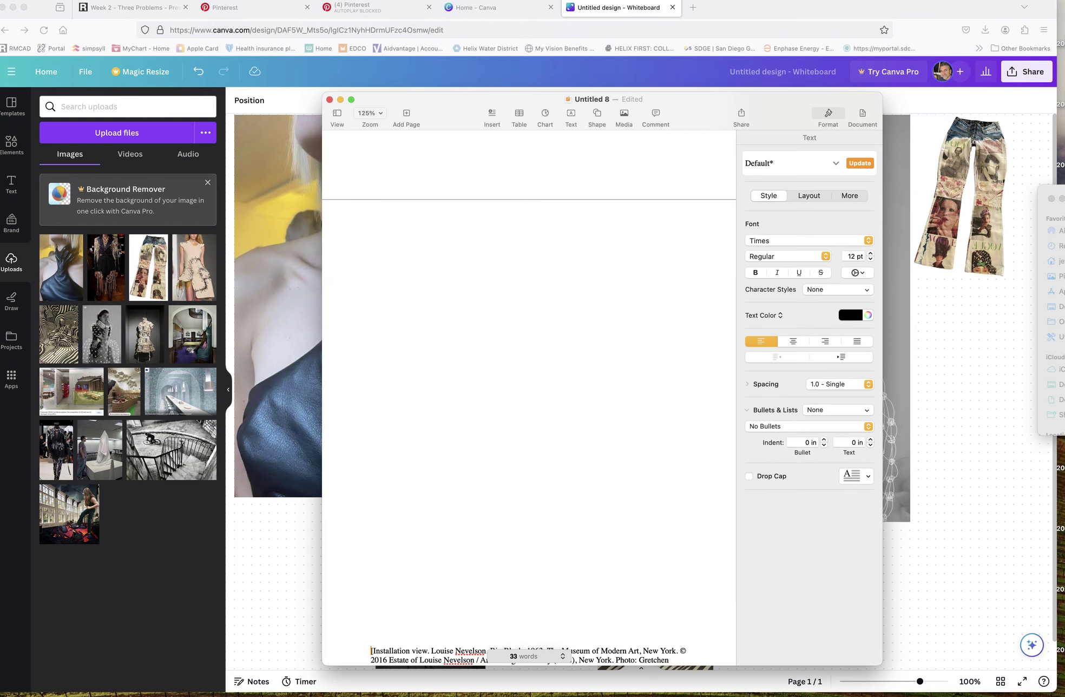
pyautogui.press('super+Tab')
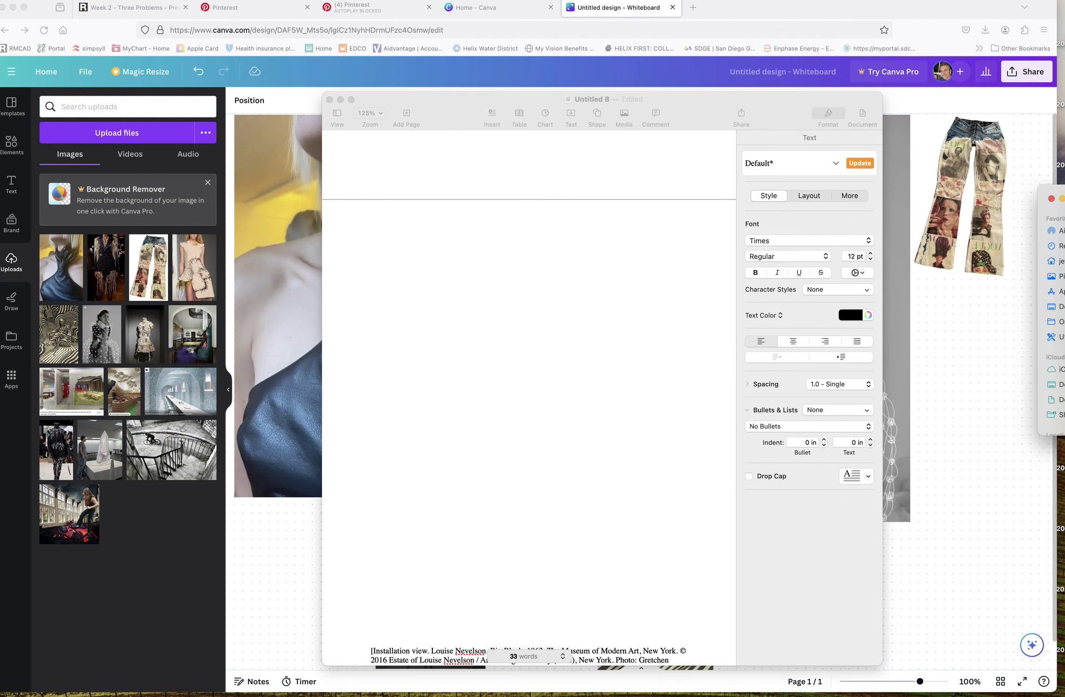
pyautogui.moveTo(1058, 316); pyautogui.dragTo(438, 333)
pyautogui.click(569, 319)
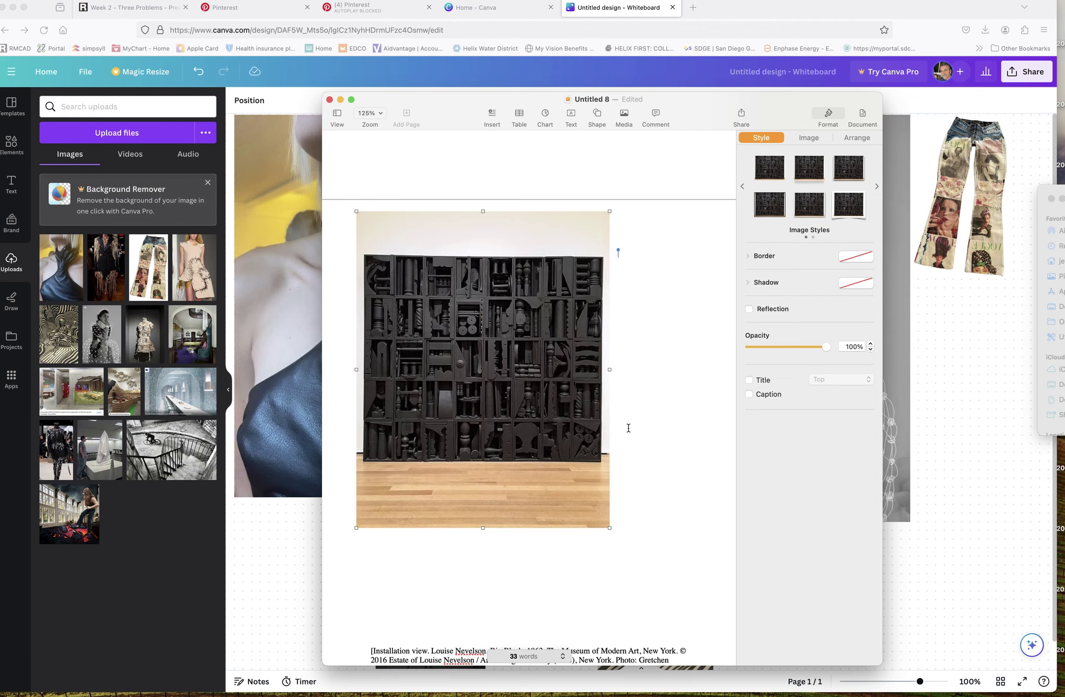
# Remove the blank lines and add 'Who what why where when' and 'Analysis' lines below the caption
pyautogui.tripleClick(365, 580)
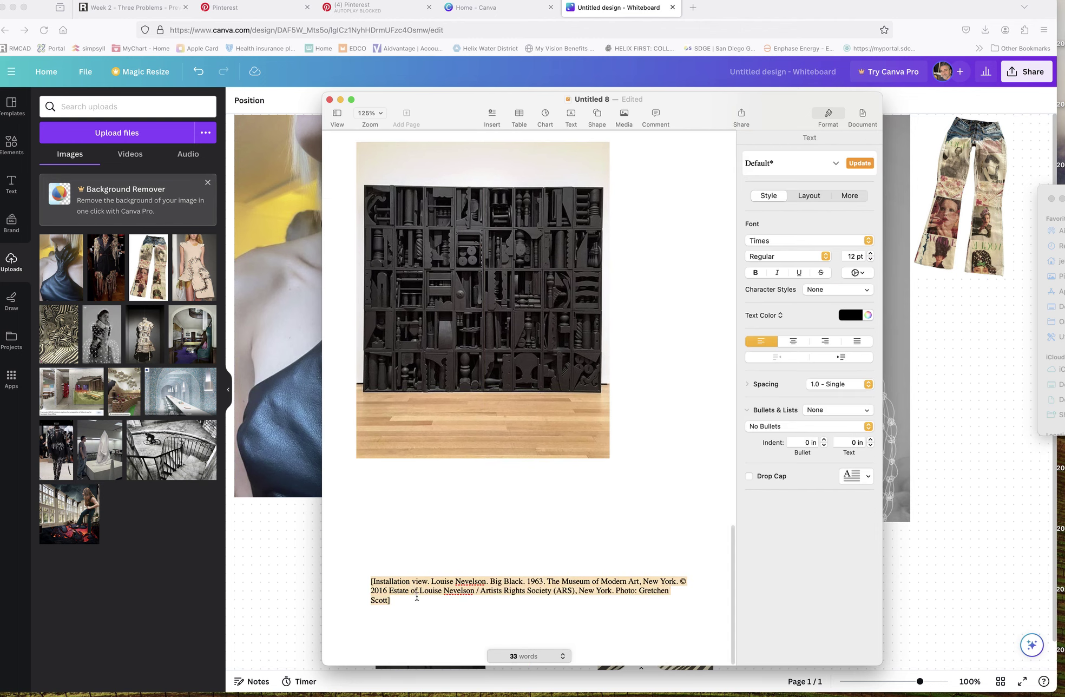
pyautogui.click(352, 579)
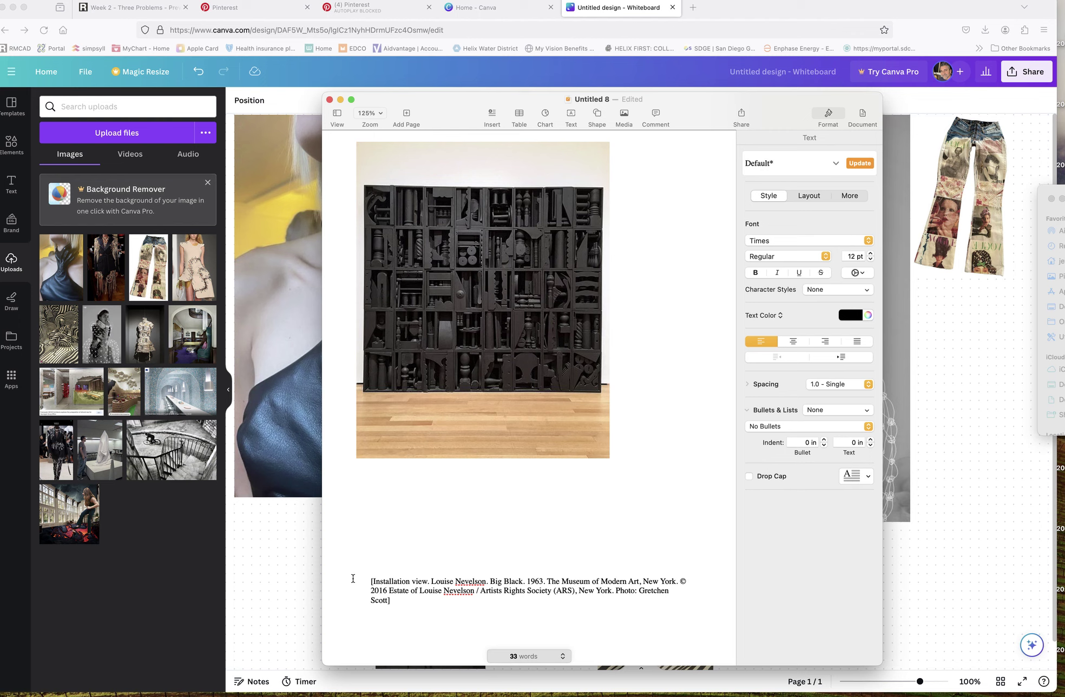
pyautogui.press('BackSpace')
pyautogui.press('BackSpace')
pyautogui.press('BackSpace')
pyautogui.press('BackSpace')
pyautogui.press('BackSpace')
pyautogui.press('BackSpace')
pyautogui.press('BackSpace')
pyautogui.press('BackSpace')
pyautogui.press('BackSpace')
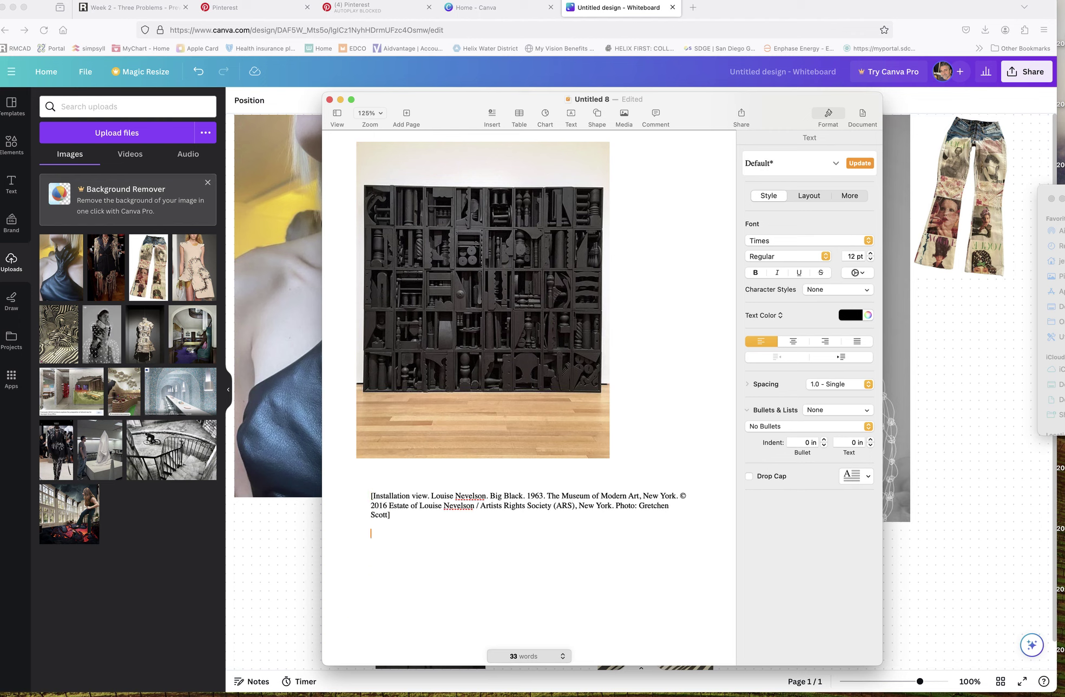
pyautogui.write('o what why where when')
pyautogui.press('BackSpace')
pyautogui.write('h')
pyautogui.write('ysis')
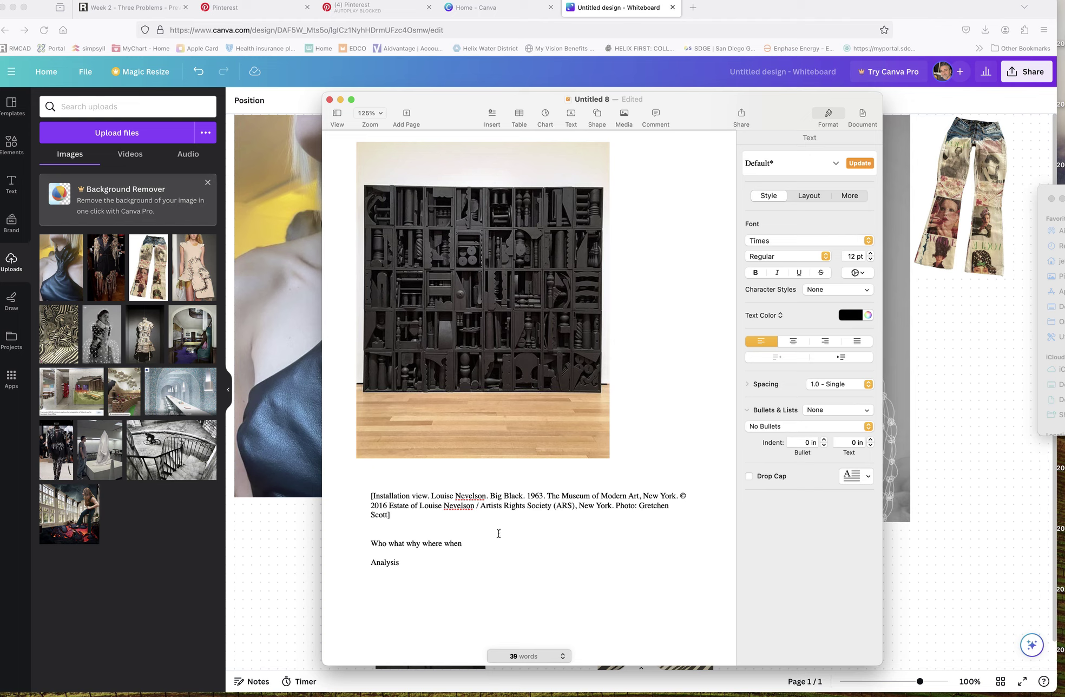
pyautogui.scroll(-20, 498, 516)
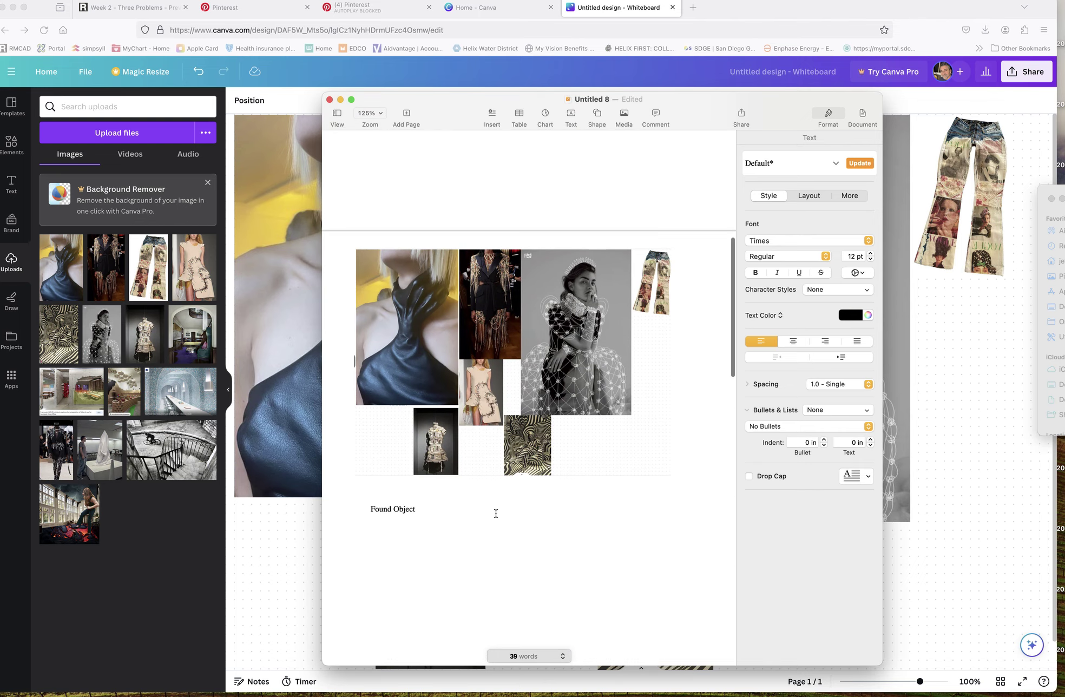
pyautogui.scroll(3, 496, 516)
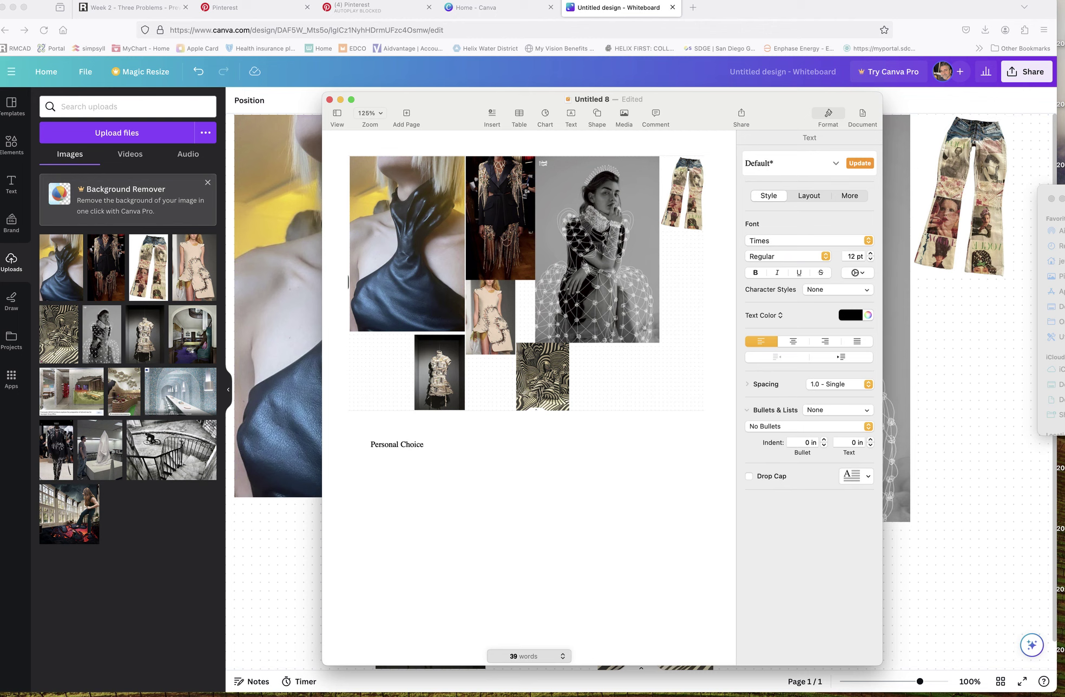
pyautogui.click(11, 1)
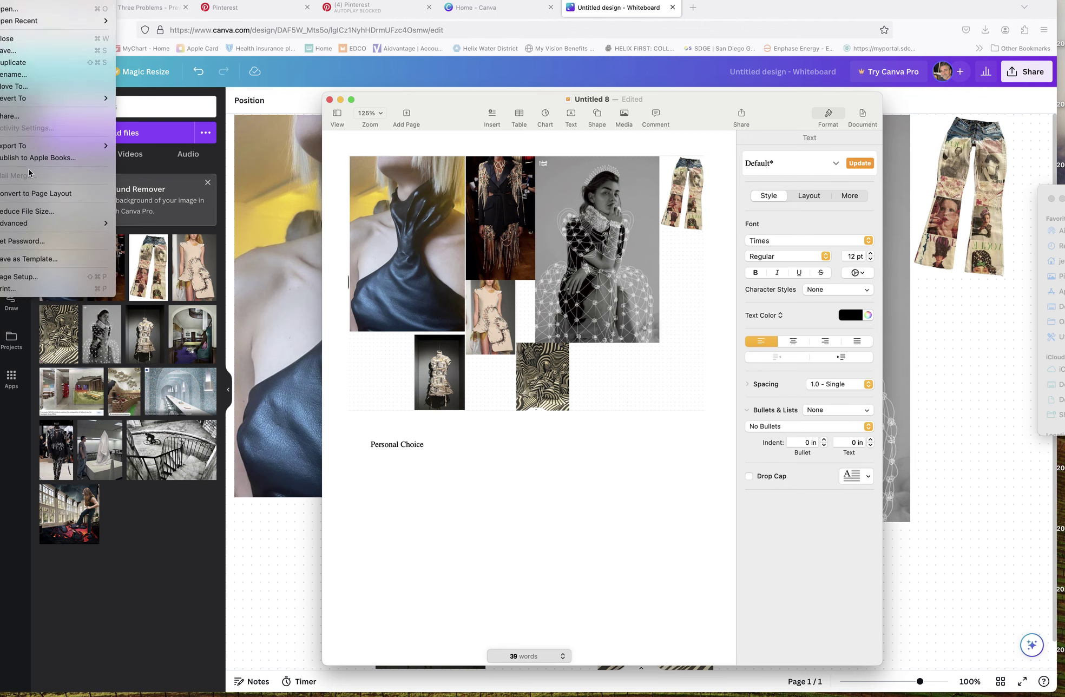
pyautogui.moveTo(33, 148)
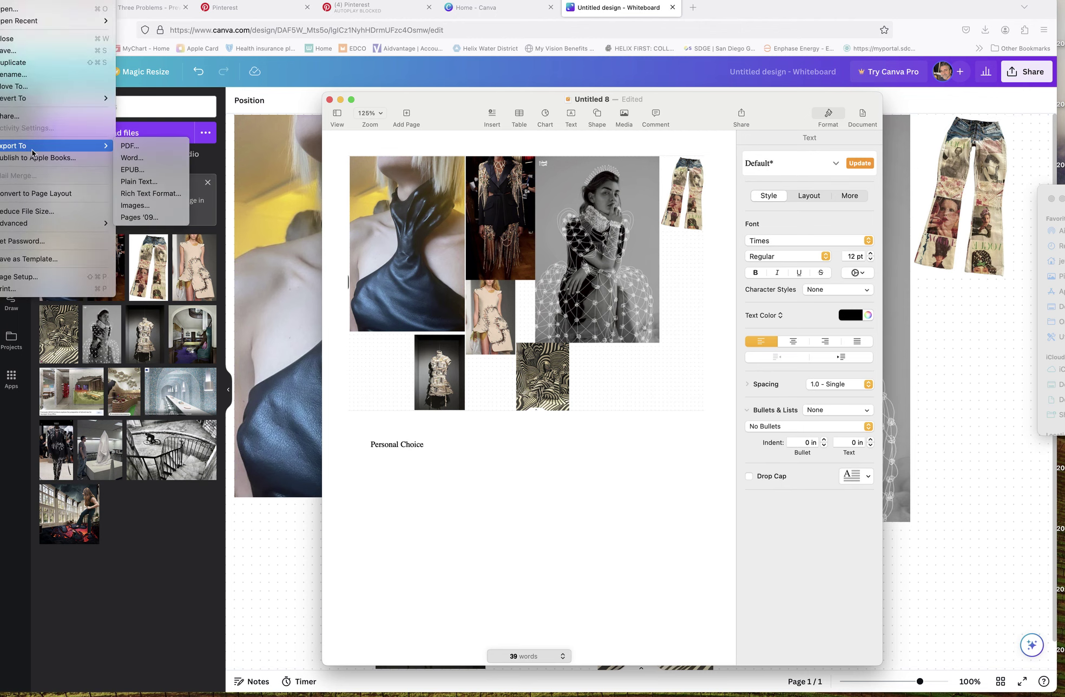
pyautogui.click(133, 146)
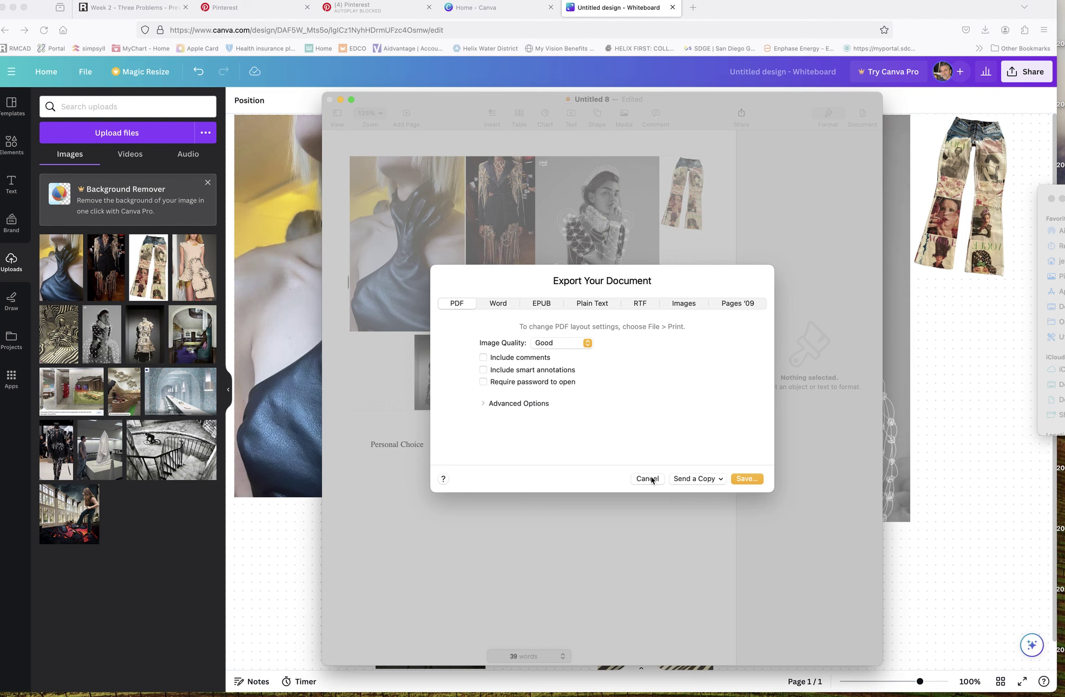
pyautogui.click(648, 479)
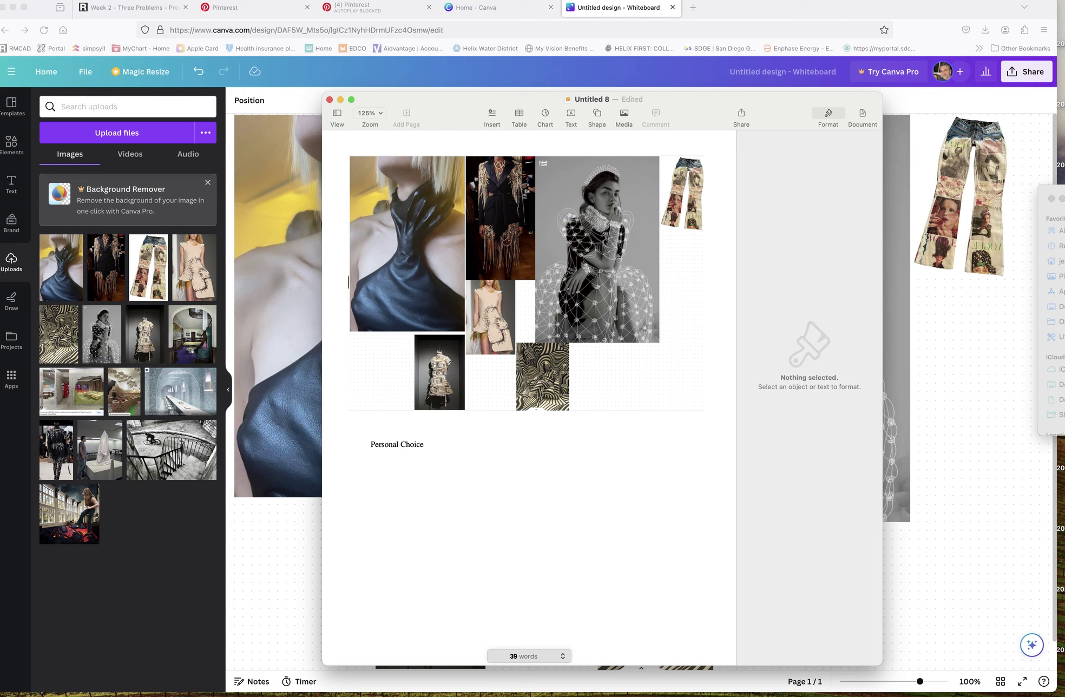
pyautogui.click(1040, 2)
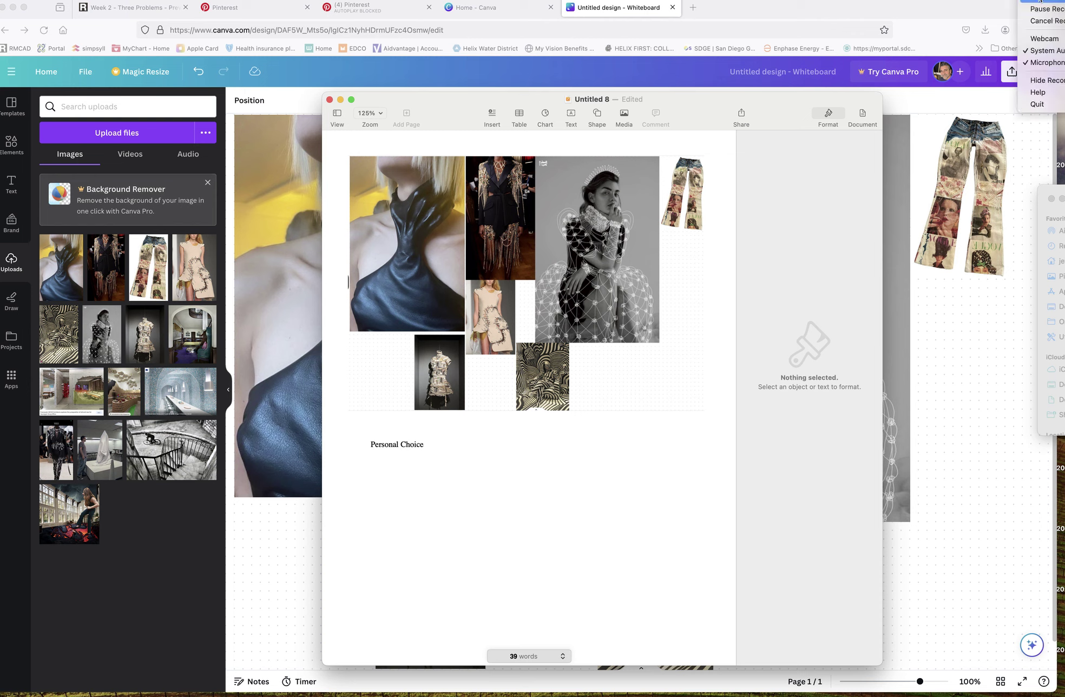